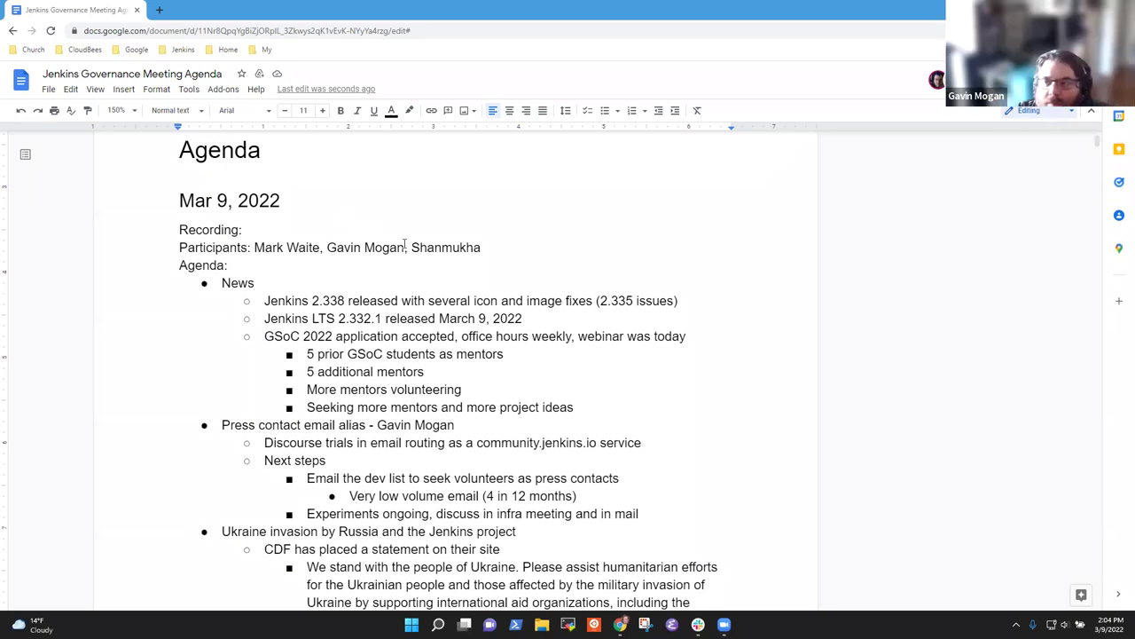
- Highlight the News heading and the Press contact email alias heading in turn in the Mar 9, 2022 agenda
{"action": "left_click", "coordinate": [339, 283]}
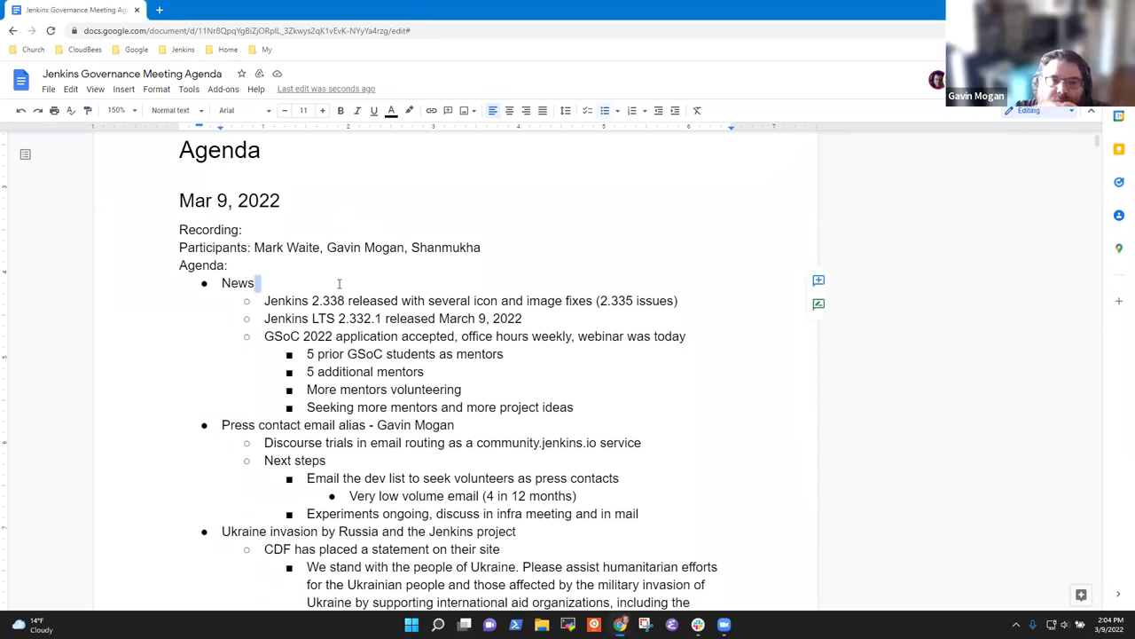
{"action": "double_click", "coordinate": [339, 283]}
{"action": "key", "text": "Down"}
{"action": "key", "text": "Down"}
{"action": "key", "text": "Down"}
{"action": "key", "text": "Down"}
{"action": "key", "text": "Down"}
{"action": "key", "text": "Down"}
{"action": "key", "text": "Down"}
{"action": "key", "text": "Down"}
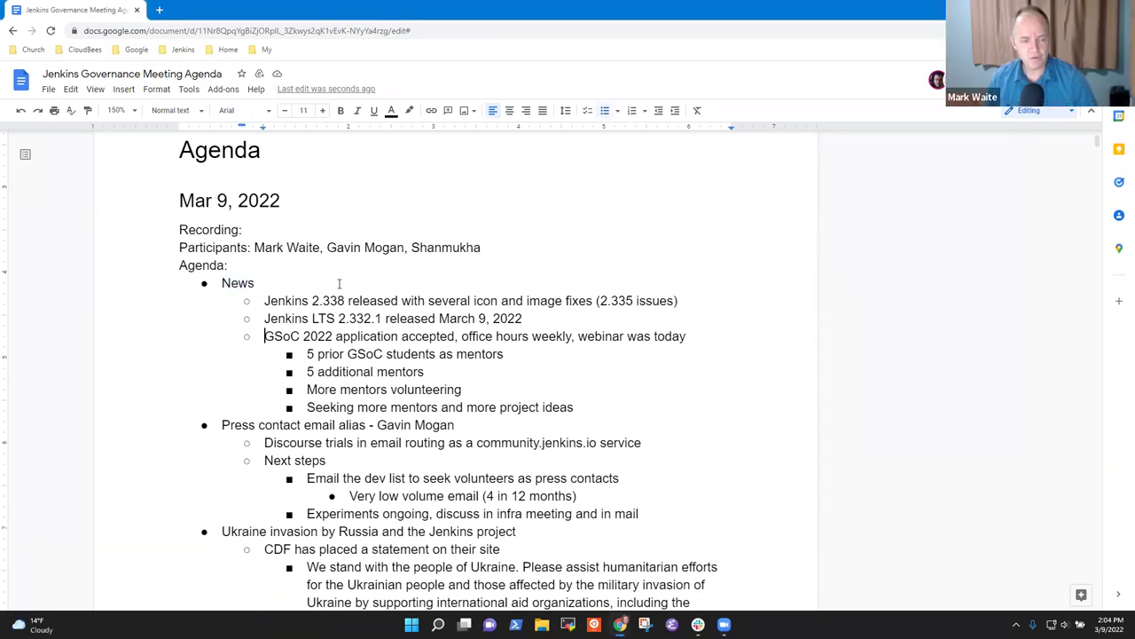
{"action": "key", "text": "Home"}
{"action": "key", "text": "shift+End"}
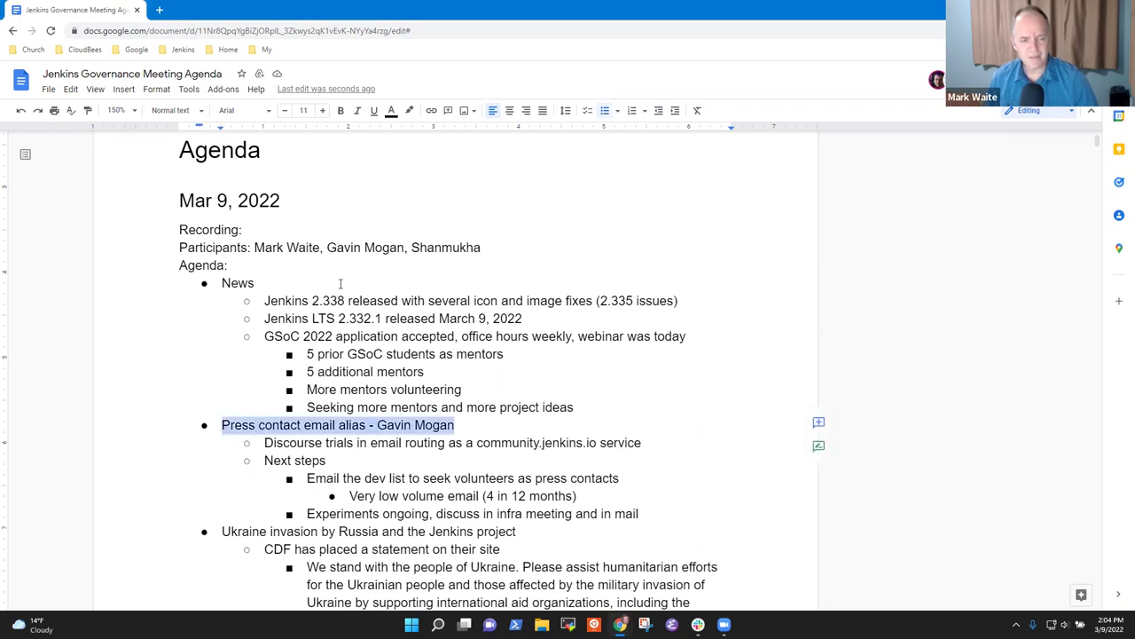
- Highlight the agenda heading "Ukraine invasion by Russia and the Jenkins project"
{"action": "key", "text": "Down"}
{"action": "key", "text": "Down"}
{"action": "key", "text": "Down"}
{"action": "key", "text": "Down"}
{"action": "key", "text": "Down"}
{"action": "key", "text": "Down"}
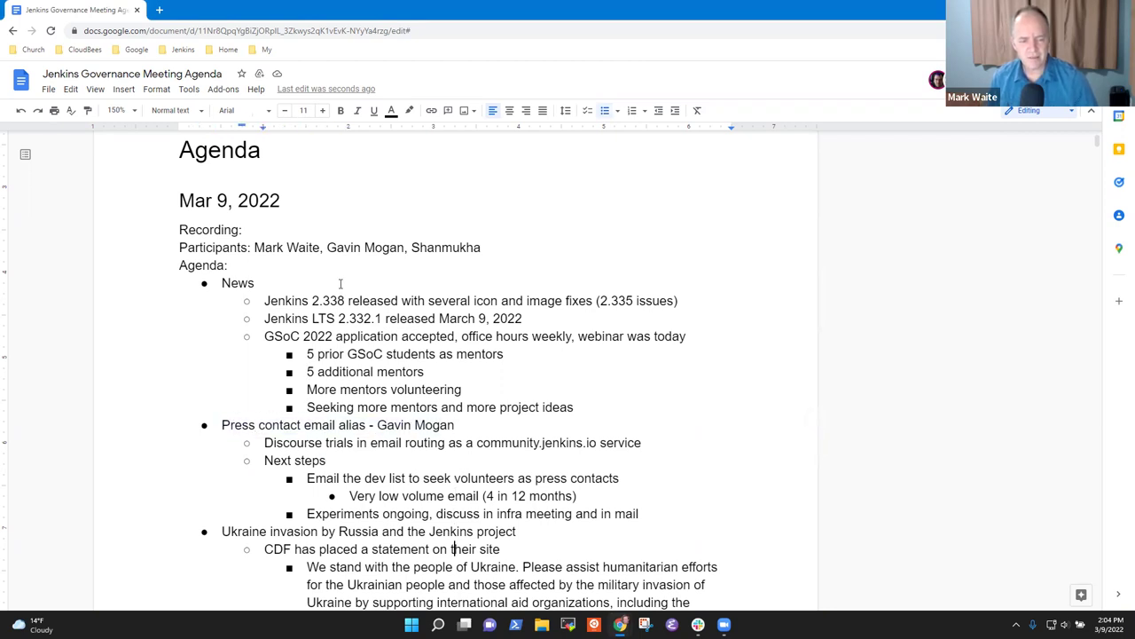
{"action": "key", "text": "shift+End"}
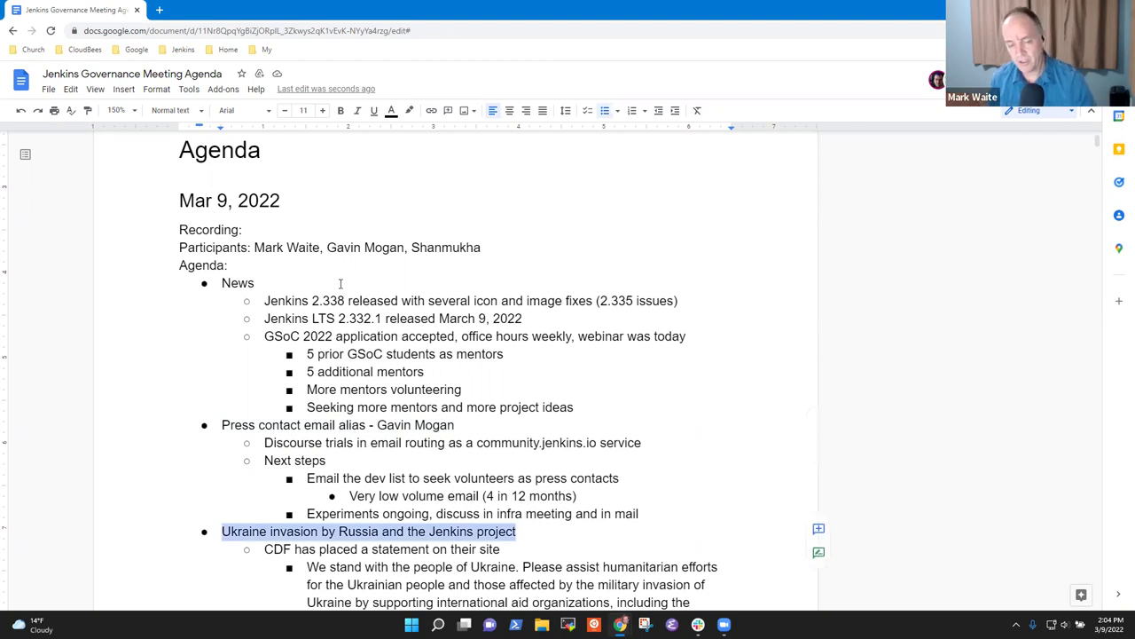
- Highlight the agenda heading "CDF Community Awards nominations are now open"
{"action": "key", "text": "Down"}
{"action": "key", "text": "Down"}
{"action": "key", "text": "Down"}
{"action": "key", "text": "Down"}
{"action": "key", "text": "Down"}
{"action": "key", "text": "Down"}
{"action": "key", "text": "Down"}
{"action": "key", "text": "Down"}
{"action": "key", "text": "Down"}
{"action": "key", "text": "Down"}
{"action": "key", "text": "Down"}
{"action": "key", "text": "Down"}
{"action": "key", "text": "Down"}
{"action": "key", "text": "Down"}
{"action": "key", "text": "Down"}
{"action": "key", "text": "Down"}
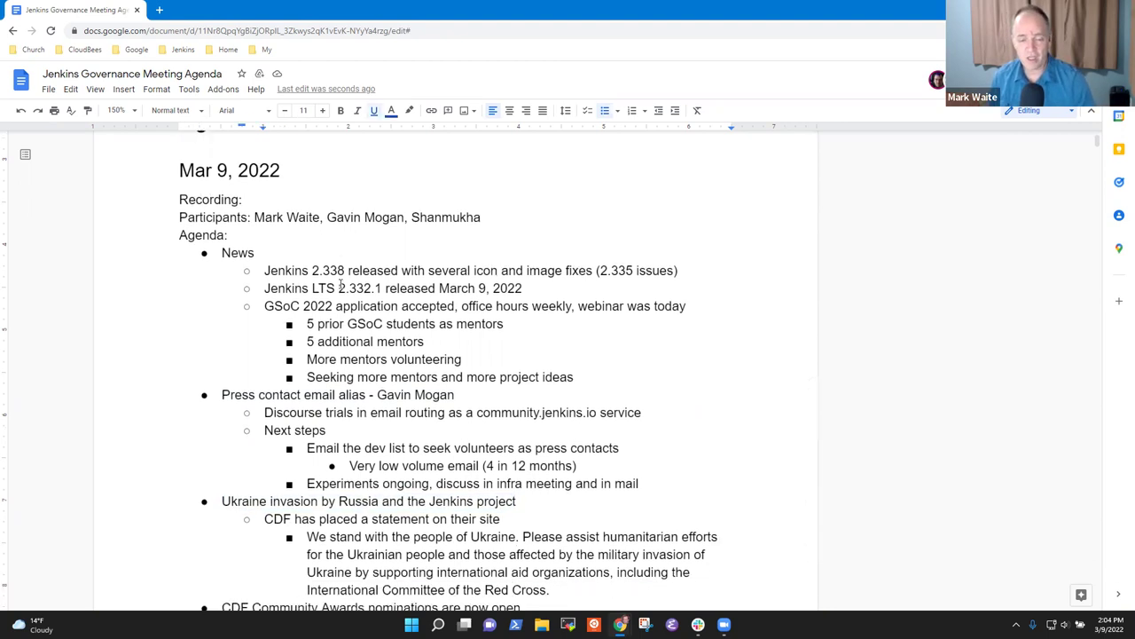
{"action": "key", "text": "Up"}
{"action": "key", "text": "Up"}
{"action": "key", "text": "Up"}
{"action": "key", "text": "Up"}
{"action": "key", "text": "Up"}
{"action": "key", "text": "Up"}
{"action": "key", "text": "Up"}
{"action": "key", "text": "Up"}
{"action": "key", "text": "Up"}
{"action": "key", "text": "Up"}
{"action": "key", "text": "Up"}
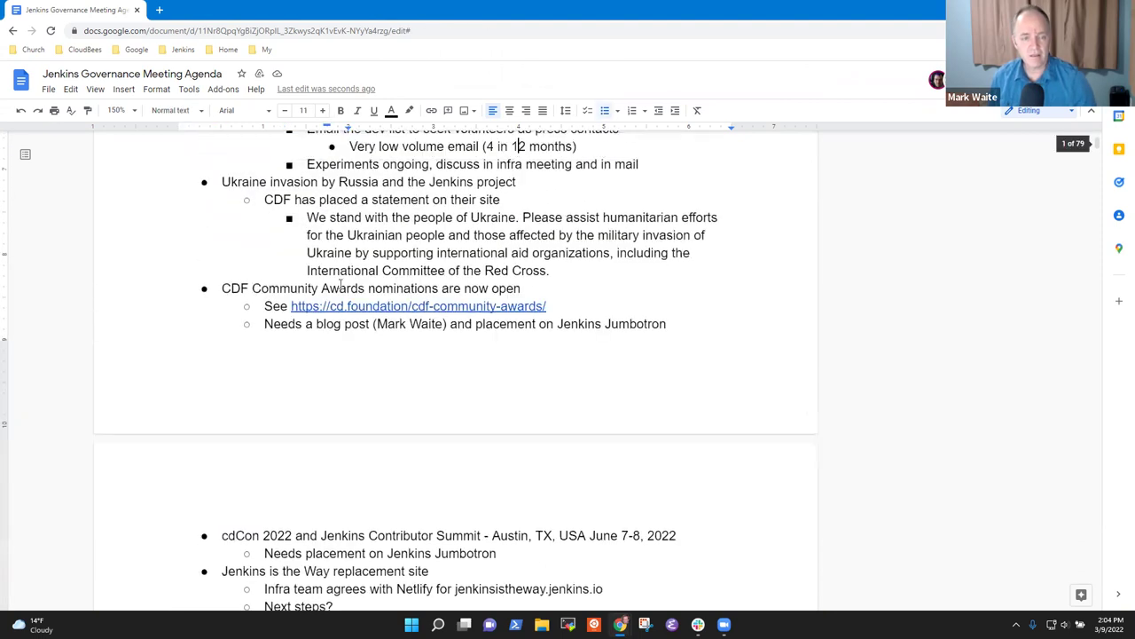
{"action": "key", "text": "Down"}
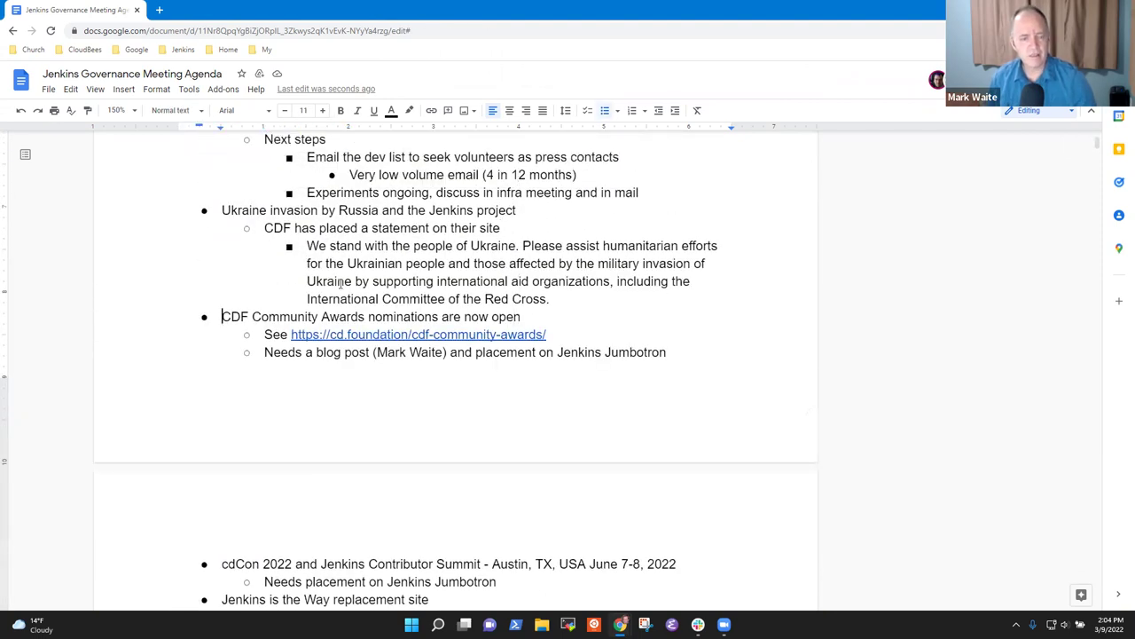
{"action": "key", "text": "shift+End"}
- Highlight the agenda heading about cdCon 2022 and the Jenkins Contributor Summit
{"action": "key", "text": "Down"}
{"action": "key", "text": "Down"}
{"action": "key", "text": "Down"}
{"action": "key", "text": "Down"}
{"action": "key", "text": "Down"}
{"action": "key", "text": "Down"}
{"action": "key", "text": "Down"}
{"action": "key", "text": "Down"}
{"action": "key", "text": "Down"}
{"action": "key", "text": "Down"}
{"action": "key", "text": "Down"}
{"action": "key", "text": "Down"}
{"action": "key", "text": "Down"}
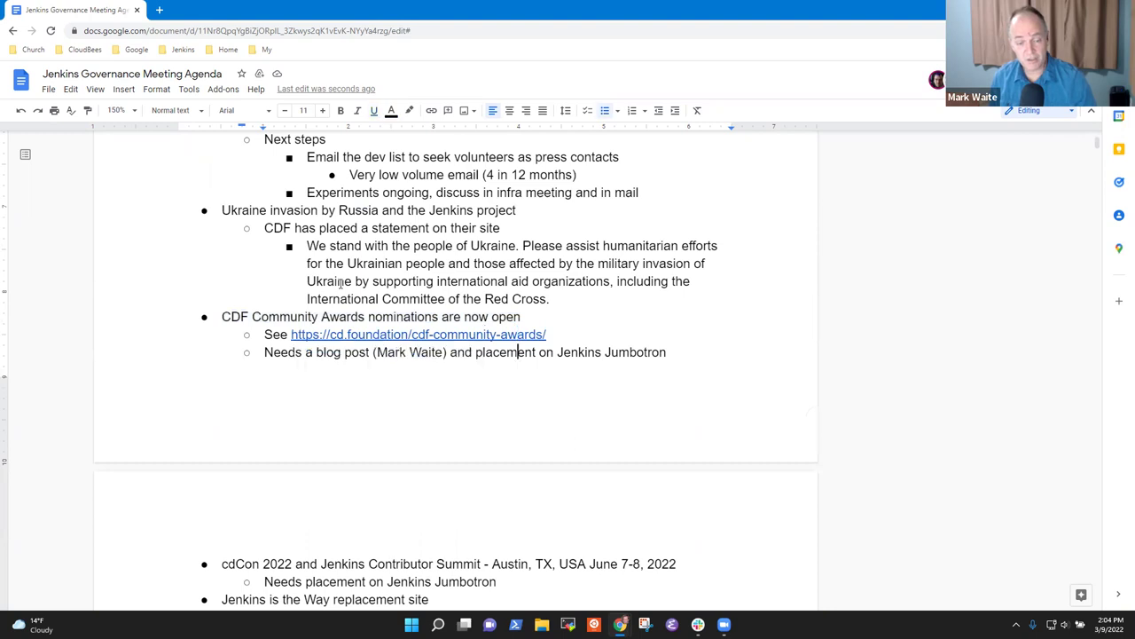
{"action": "key", "text": "Up"}
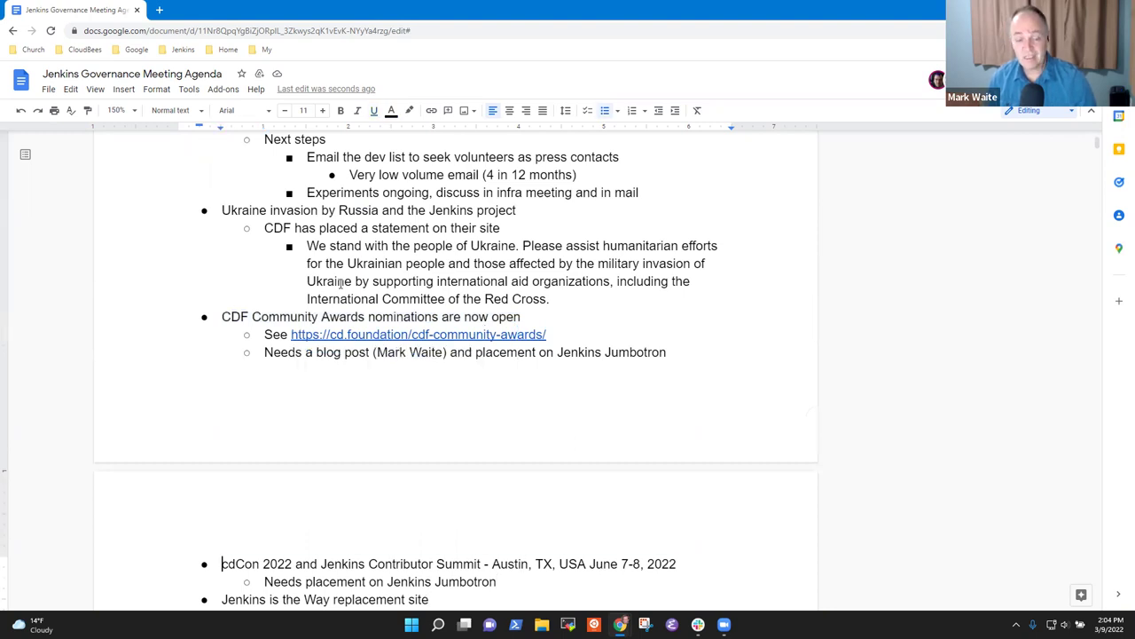
{"action": "key", "text": "Home"}
{"action": "key", "text": "shift+End"}
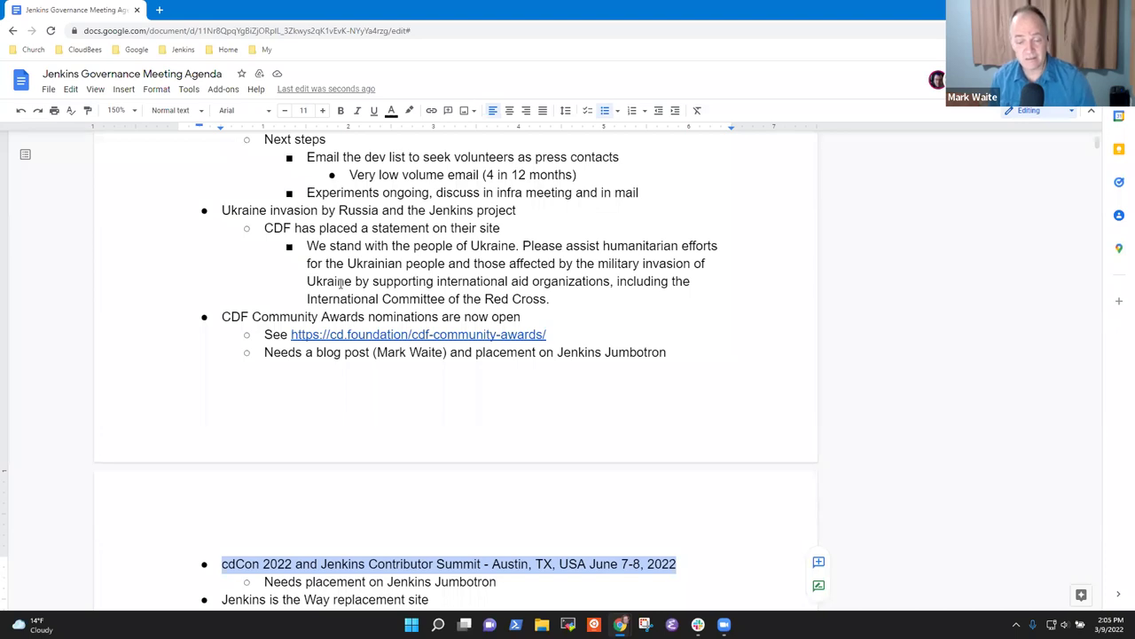
- Highlight the "Jenkins is the Way replacement site" heading and move the cursor on to its sub-items
{"action": "key", "text": "Down"}
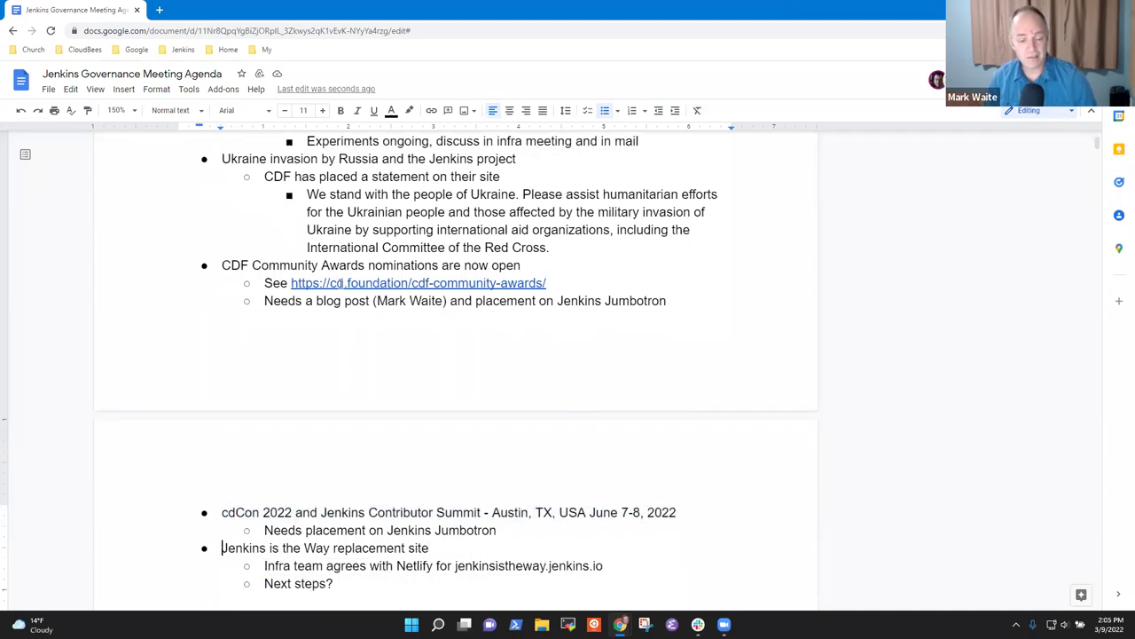
{"action": "key", "text": "shift+End"}
{"action": "key", "text": "Down"}
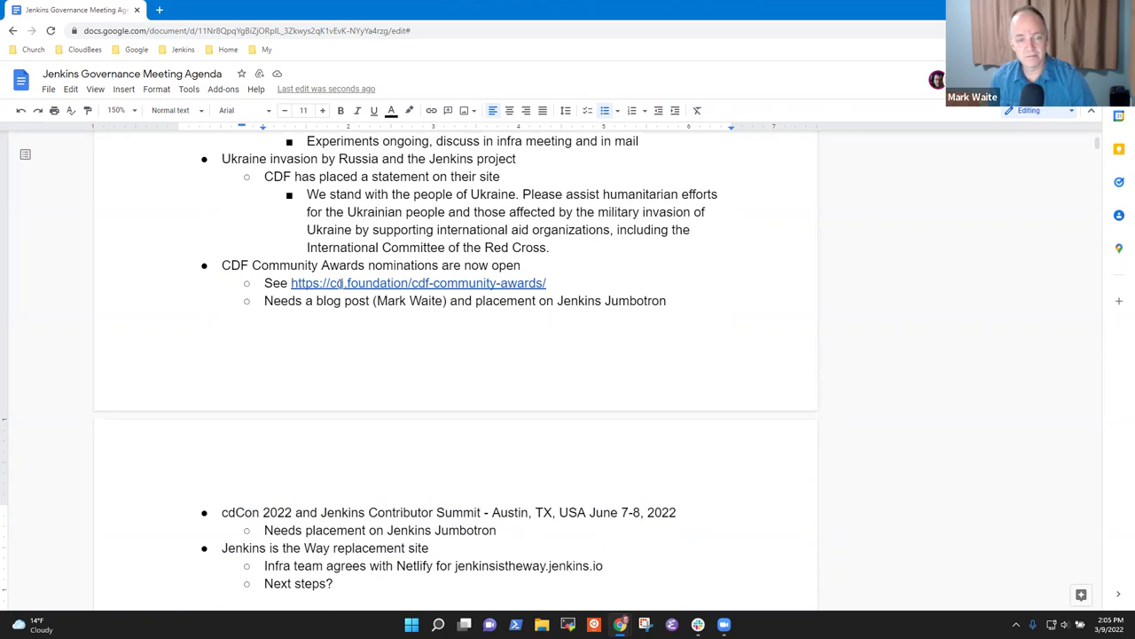
- Return to the News section and highlight the whole Jenkins 2.338 release item
{"action": "scroll", "coordinate": [339, 282], "scroll_direction": "up", "scroll_amount": 4}
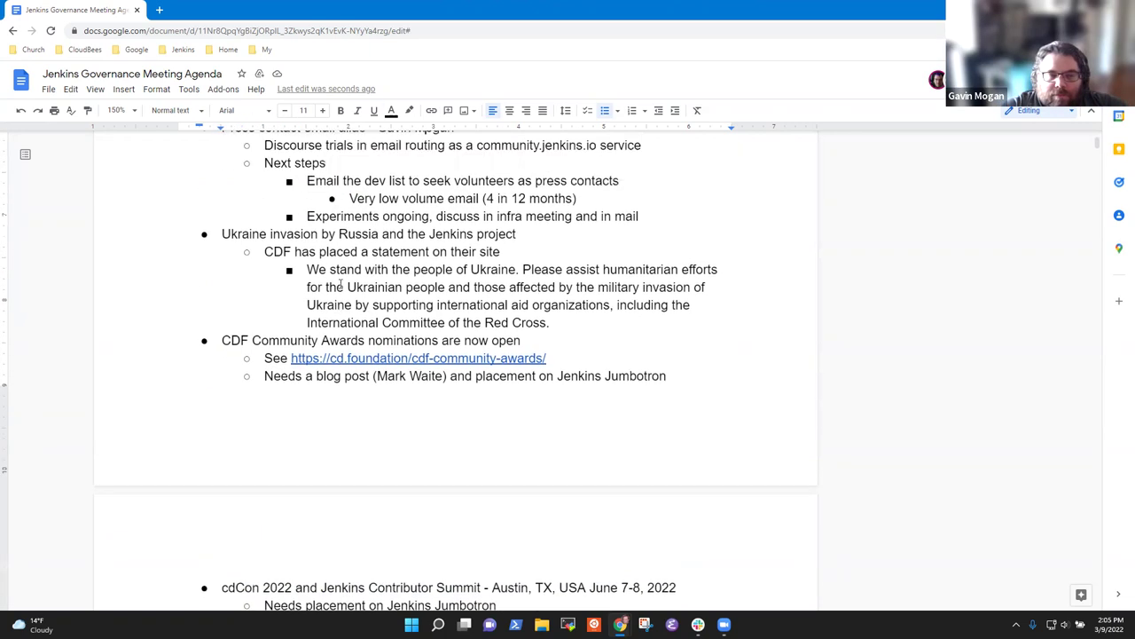
{"action": "key", "text": "Up"}
{"action": "key", "text": "Up"}
{"action": "key", "text": "Up"}
{"action": "key", "text": "Up"}
{"action": "key", "text": "Up"}
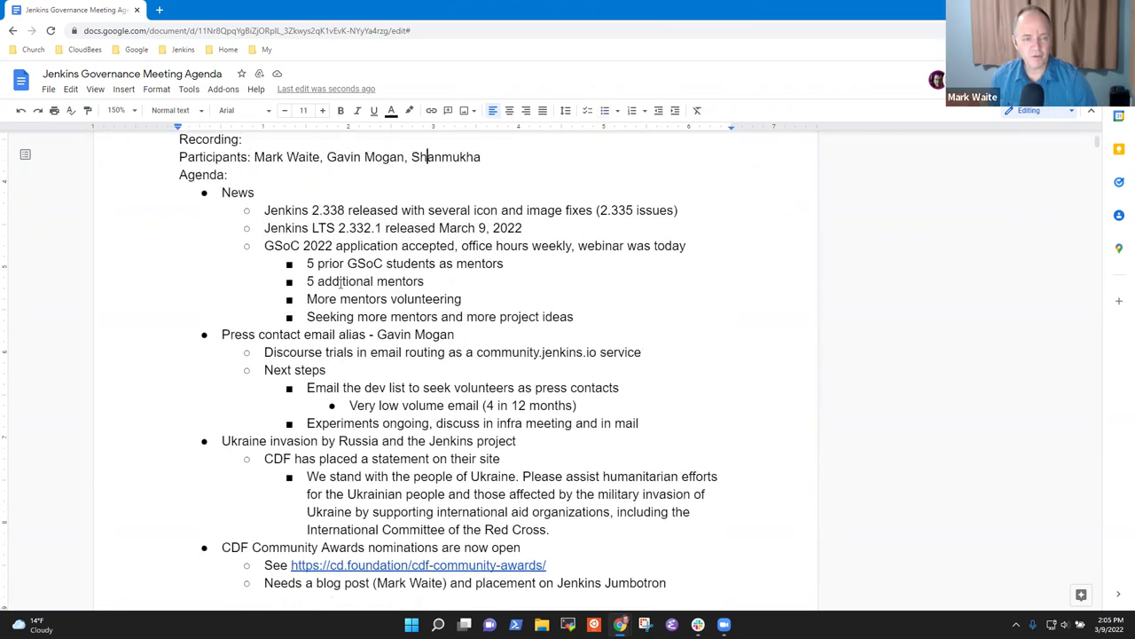
{"action": "key", "text": "Down"}
{"action": "key", "text": "Down"}
{"action": "key", "text": "Down"}
{"action": "key", "text": "Home"}
{"action": "key", "text": "shift+End"}
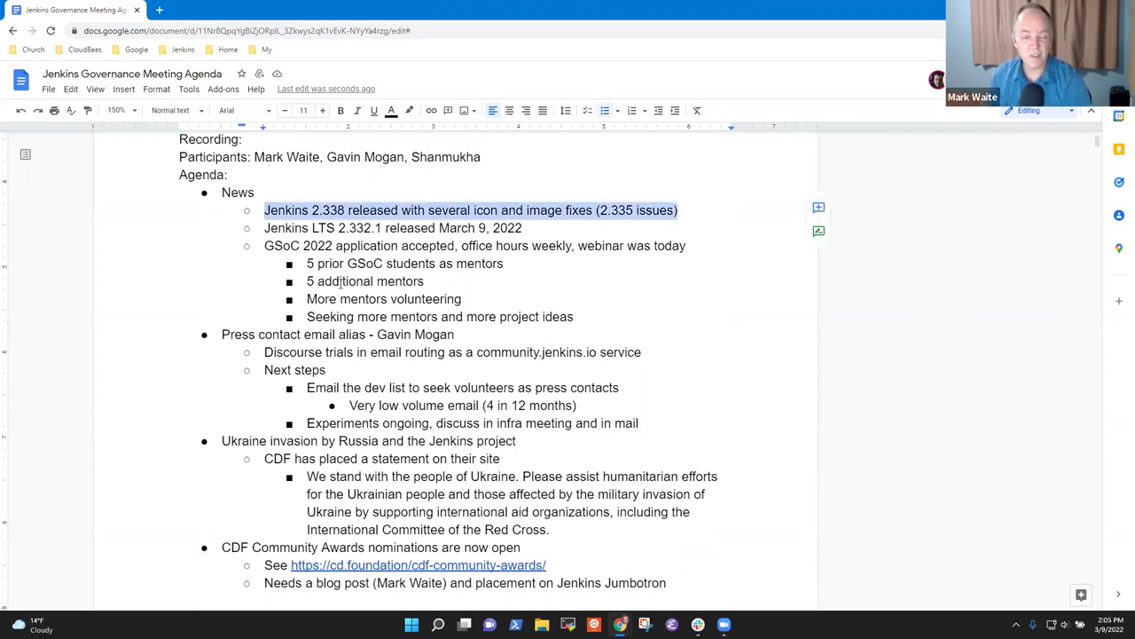
- Delete "(2.335 issues)" from the end of the Jenkins 2.338 release item
{"action": "key", "text": "End"}
{"action": "key", "text": "shift+Left"}
{"action": "key", "text": "shift+Left"}
{"action": "key", "text": "shift+Left"}
{"action": "key", "text": "shift+Left"}
{"action": "key", "text": "shift+Left"}
{"action": "key", "text": "shift+Left"}
{"action": "key", "text": "shift+Left"}
{"action": "key", "text": "shift+Left"}
{"action": "key", "text": "shift+Left"}
{"action": "key", "text": "shift+Left"}
{"action": "key", "text": "shift+Left"}
{"action": "key", "text": "shift+Left"}
{"action": "key", "text": "shift+Left"}
{"action": "key", "text": "shift+Left"}
{"action": "key", "text": "BackSpace"}
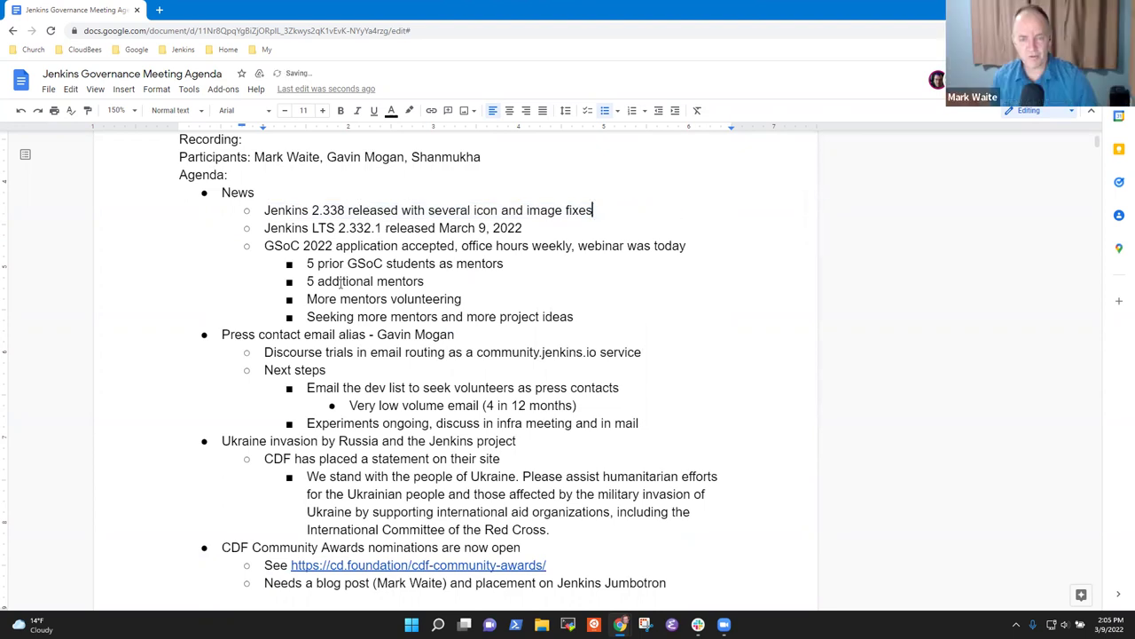
- Highlight the Jenkins 2.338 item and the Jenkins LTS 2.332.1 item one after the other
{"action": "key", "text": "shift+Home"}
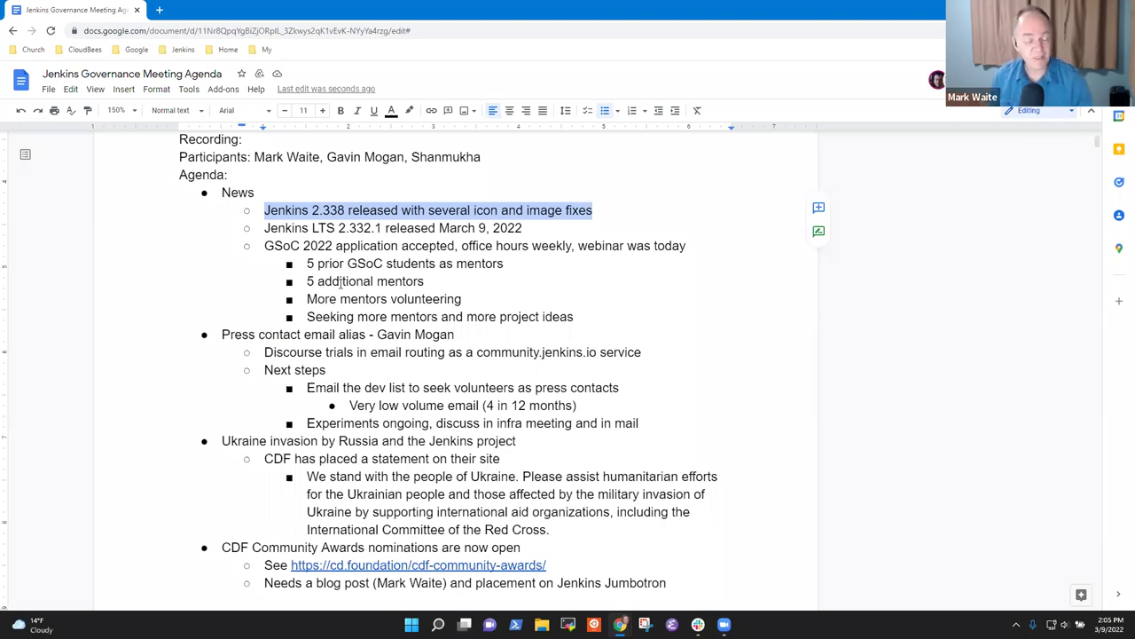
{"action": "key", "text": "Right"}
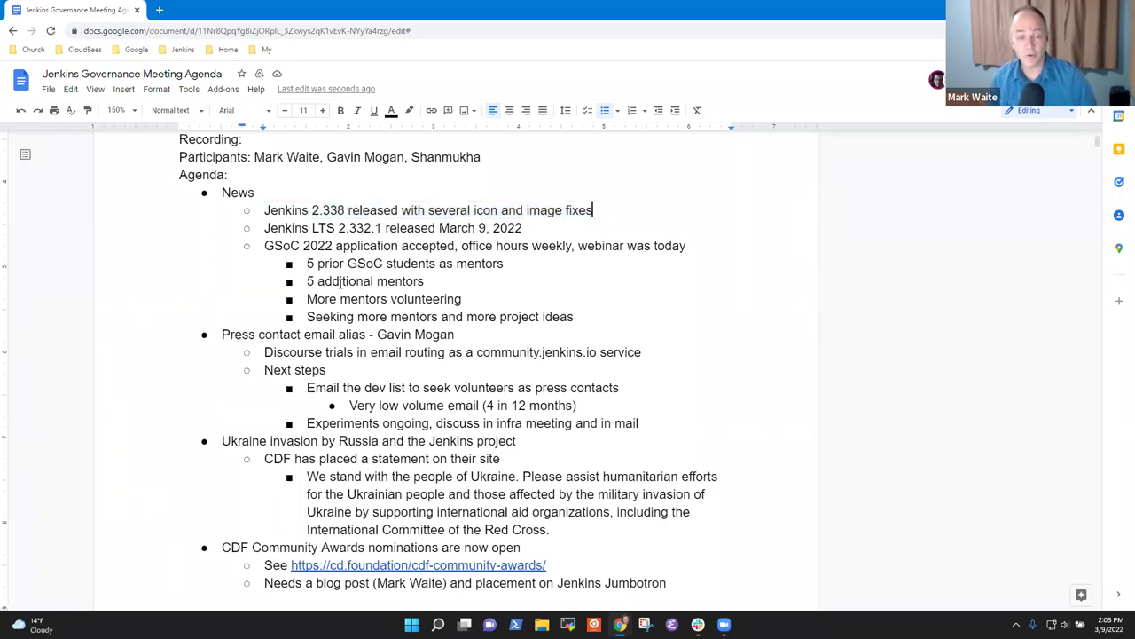
{"action": "key", "text": "Down"}
{"action": "key", "text": "Home"}
{"action": "key", "text": "shift+End"}
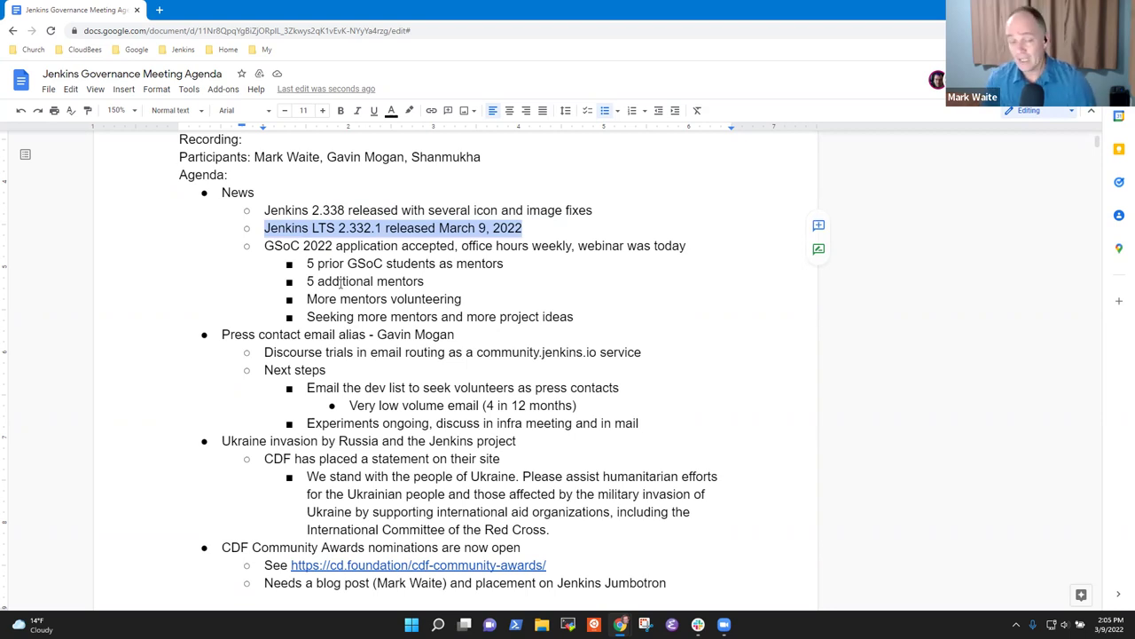
- Highlight only the words "GSoC 2022 application accepted" in the third News item
{"action": "key", "text": "Left"}
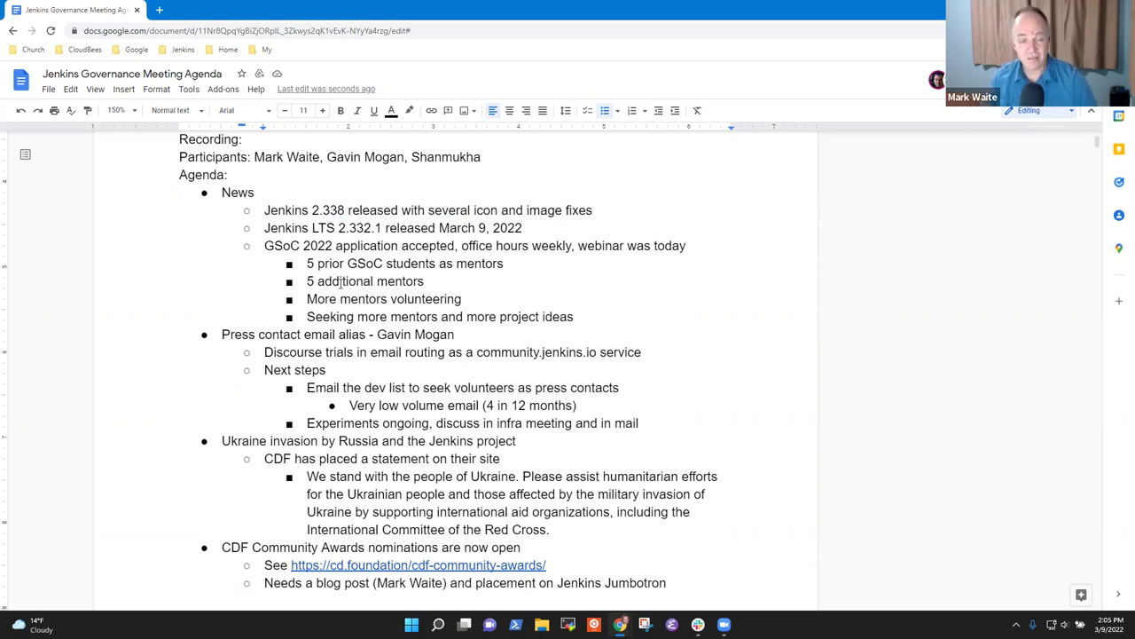
{"action": "key", "text": "Home"}
{"action": "key", "text": "ctrl+shift+Right"}
{"action": "key", "text": "ctrl+shift+Right"}
{"action": "key", "text": "ctrl+shift+Right"}
{"action": "key", "text": "ctrl+shift+Right"}
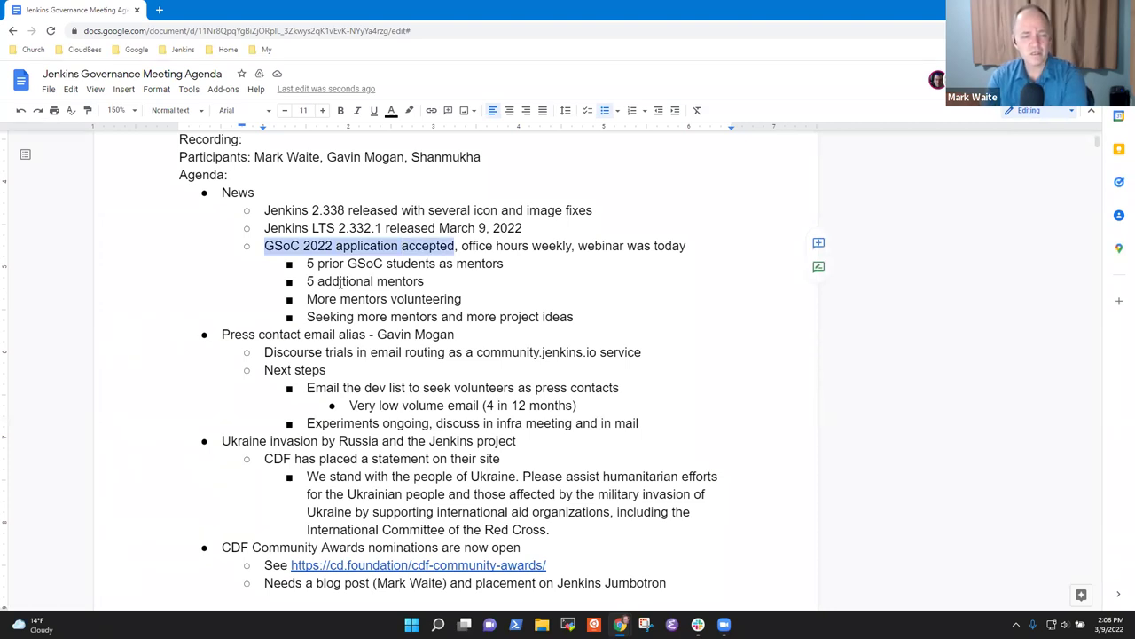
- Highlight the two GSoC sub-items on prior students and additional mentors in turn, and move the cursor down past them
{"action": "key", "text": "Down"}
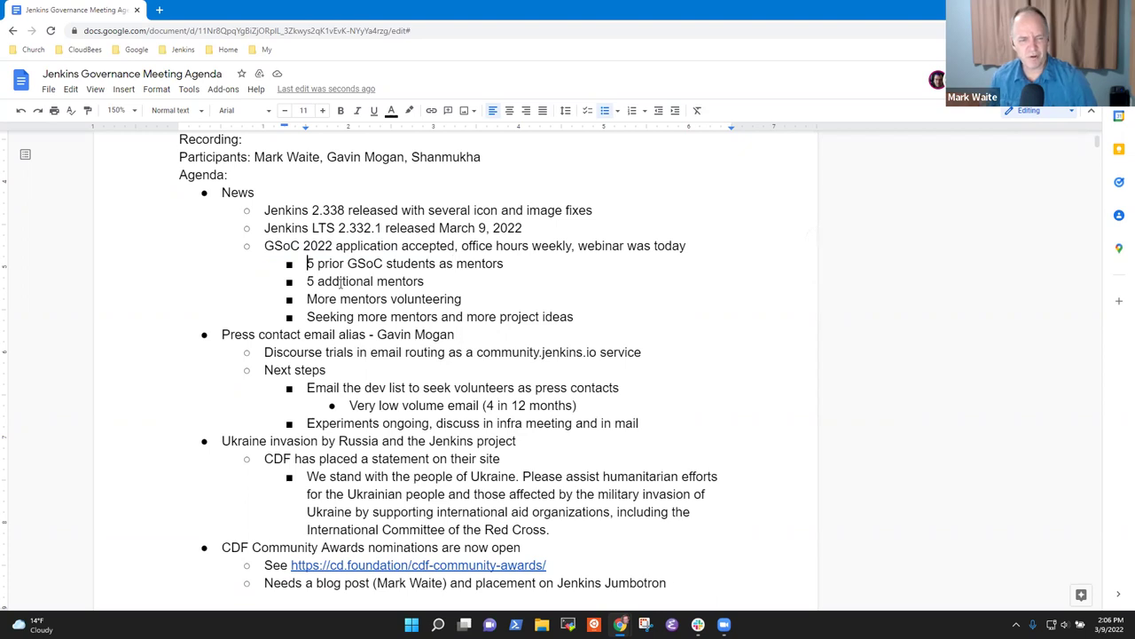
{"action": "key", "text": "shift+End"}
{"action": "key", "text": "Down"}
{"action": "key", "text": "Home"}
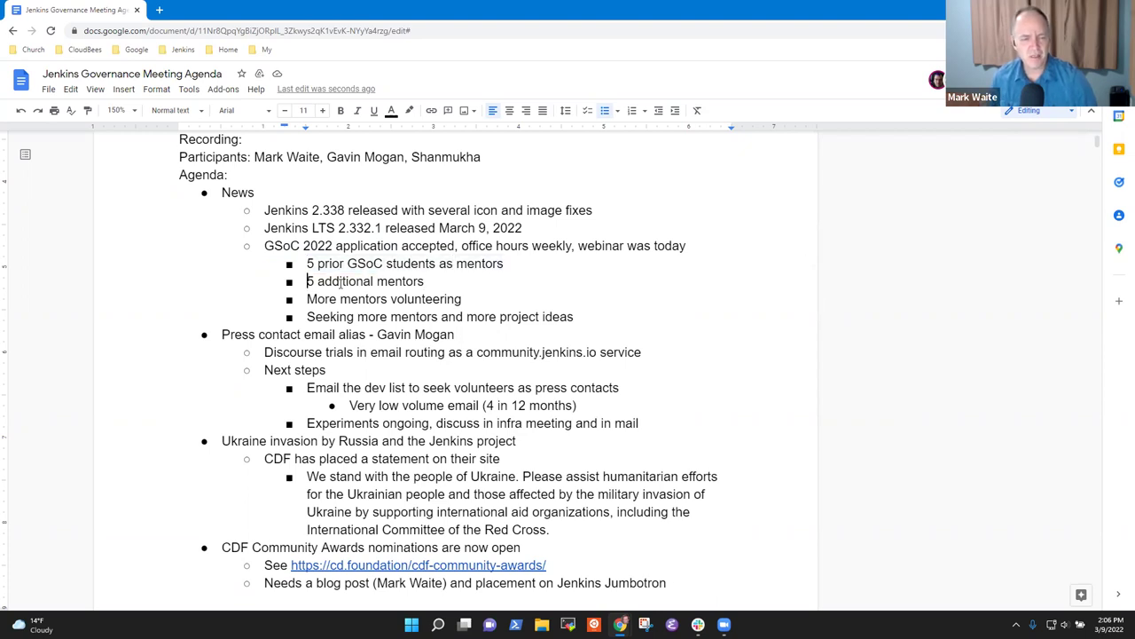
{"action": "key", "text": "shift+End"}
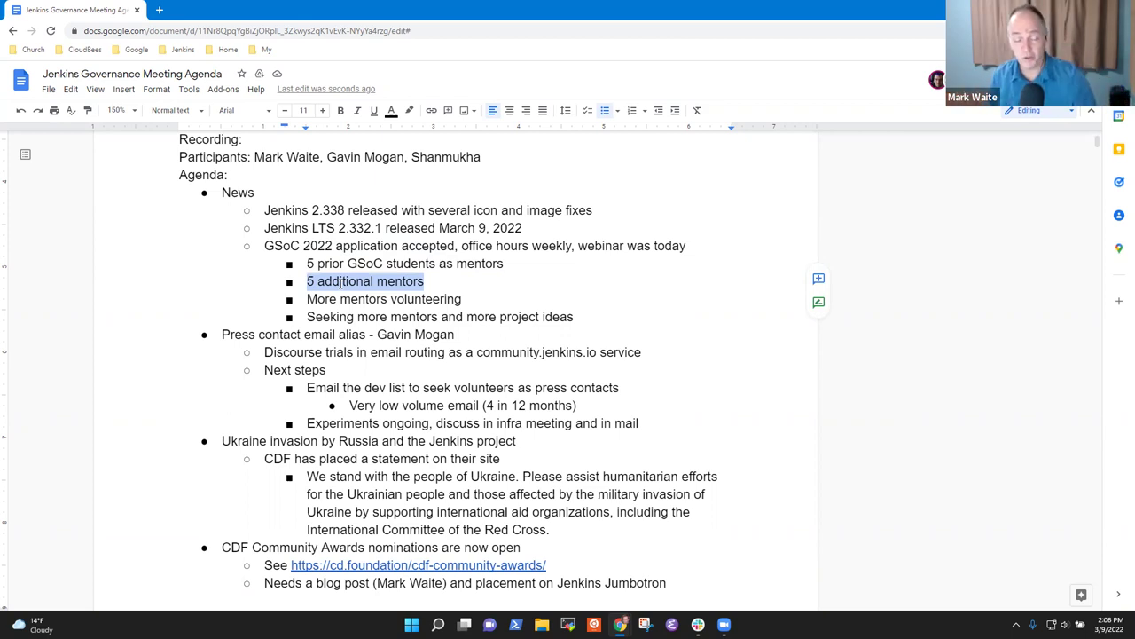
{"action": "key", "text": "Down"}
{"action": "key", "text": "Down"}
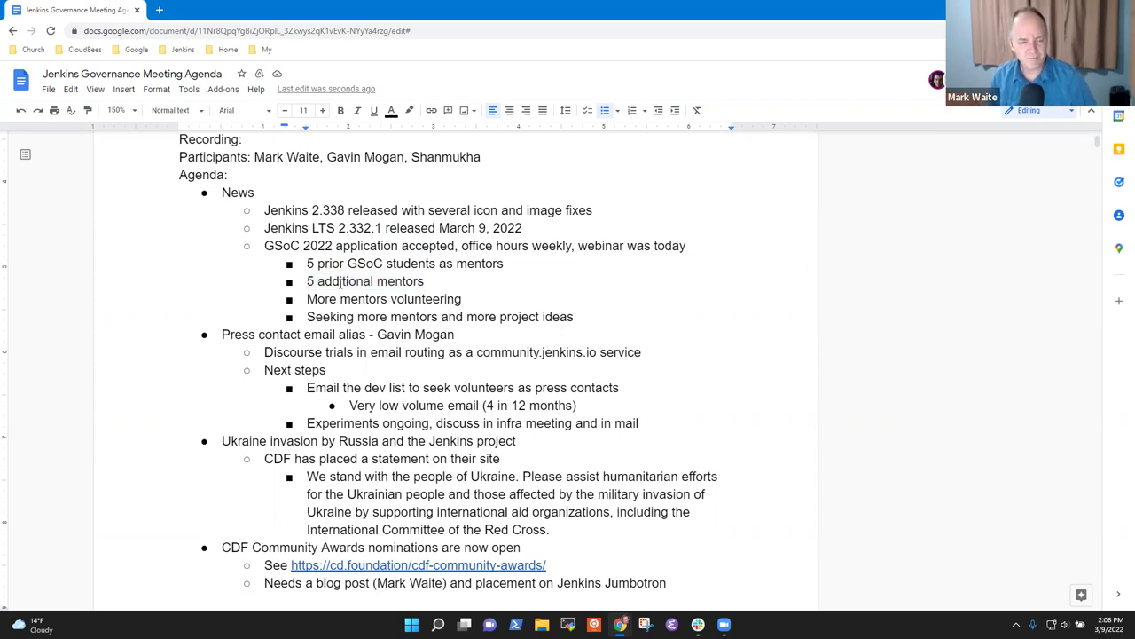
{"action": "key", "text": "Down"}
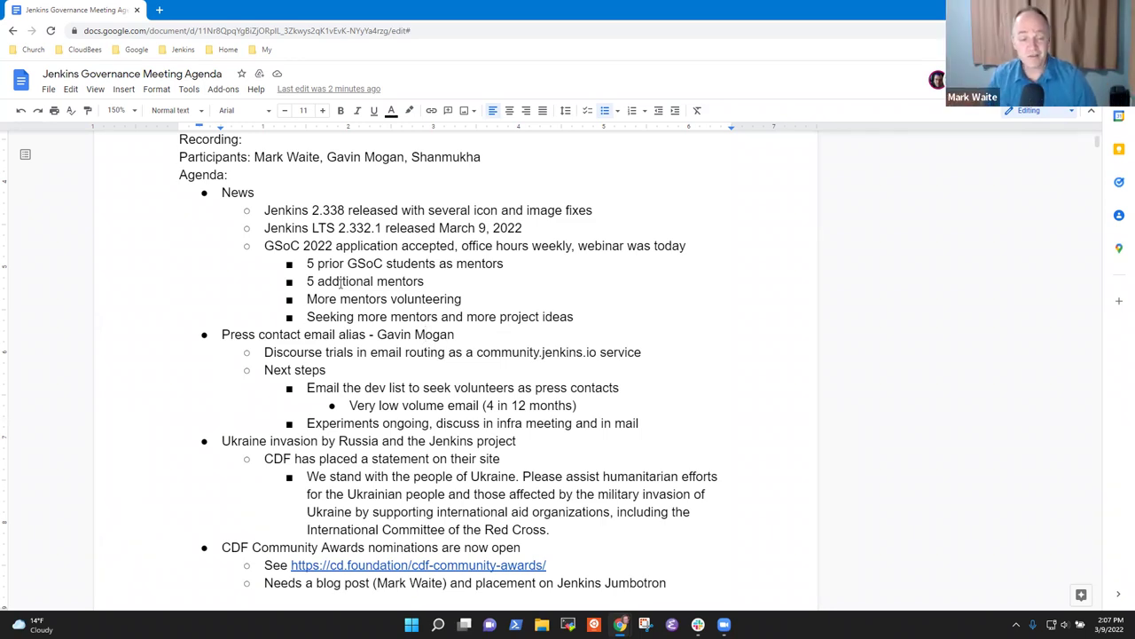
- Insert the additional attendee's full name and a comma before the last name in the Participants line
{"action": "key", "text": "Up"}
{"action": "key", "text": "End"}
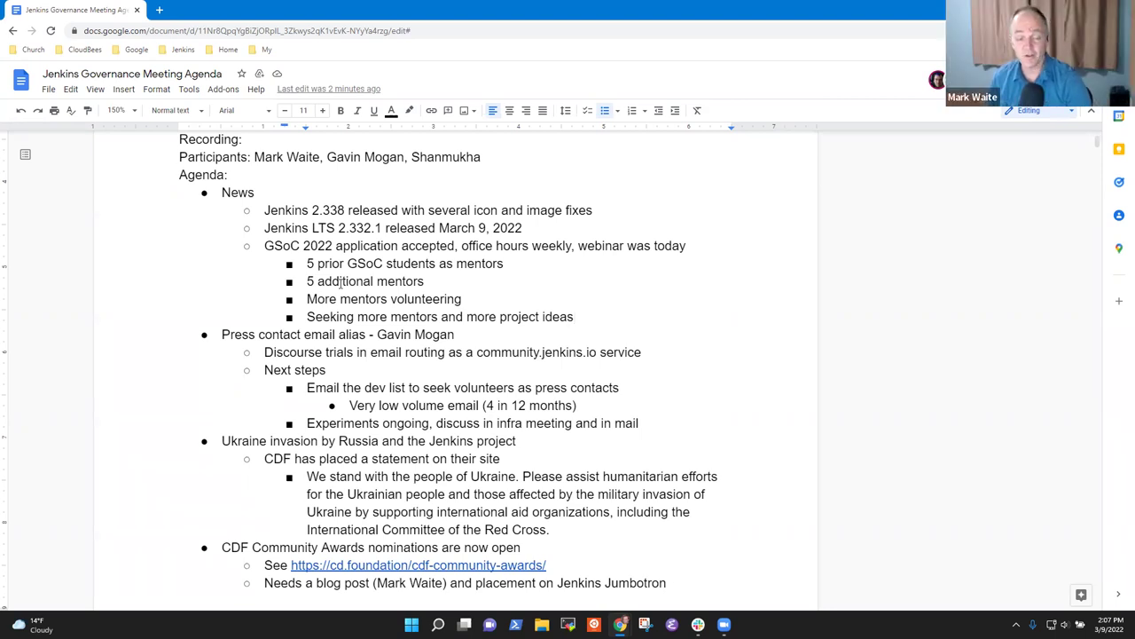
{"action": "key", "text": "Up"}
{"action": "key", "text": "Up"}
{"action": "key", "text": "Up"}
{"action": "key", "text": "Up"}
{"action": "key", "text": "Up"}
{"action": "key", "text": "Up"}
{"action": "key", "text": "Up"}
{"action": "key", "text": "Up"}
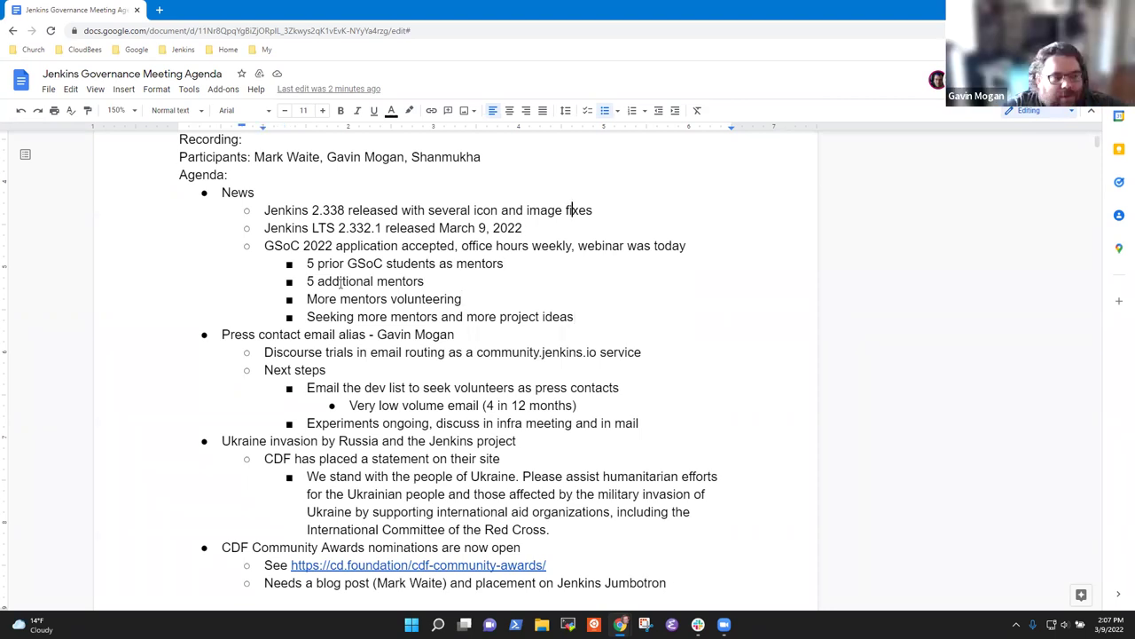
{"action": "key", "text": "ctrl+Left"}
{"action": "key", "text": "Left"}
{"action": "key", "text": "Right"}
{"action": "type", "text": "Oleg Nena"}
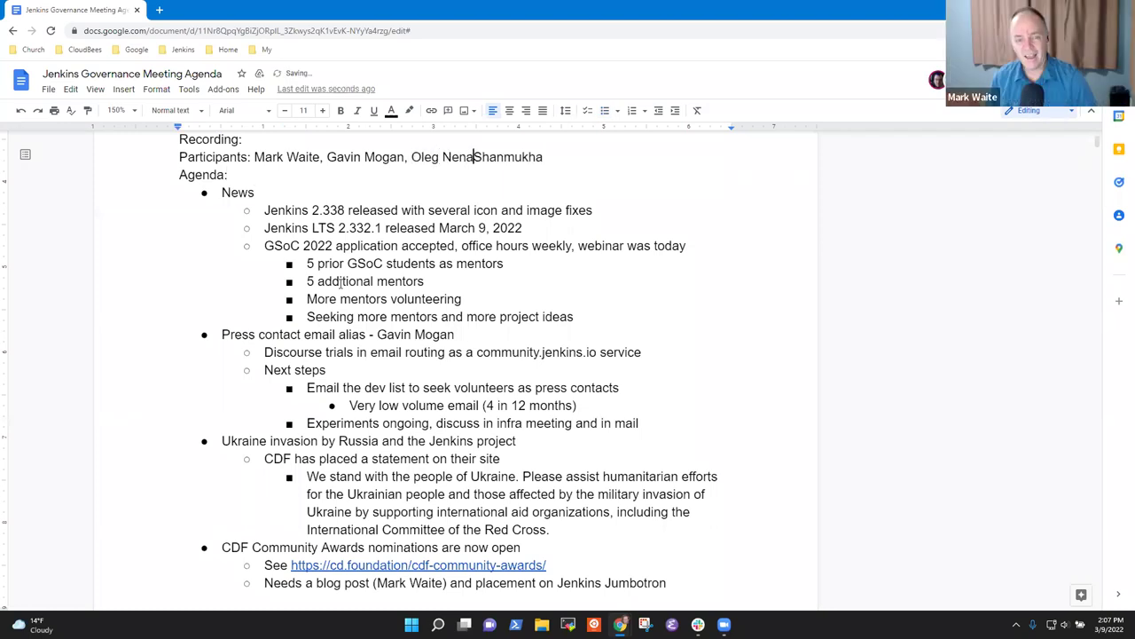
{"action": "type", "text": "shec"}
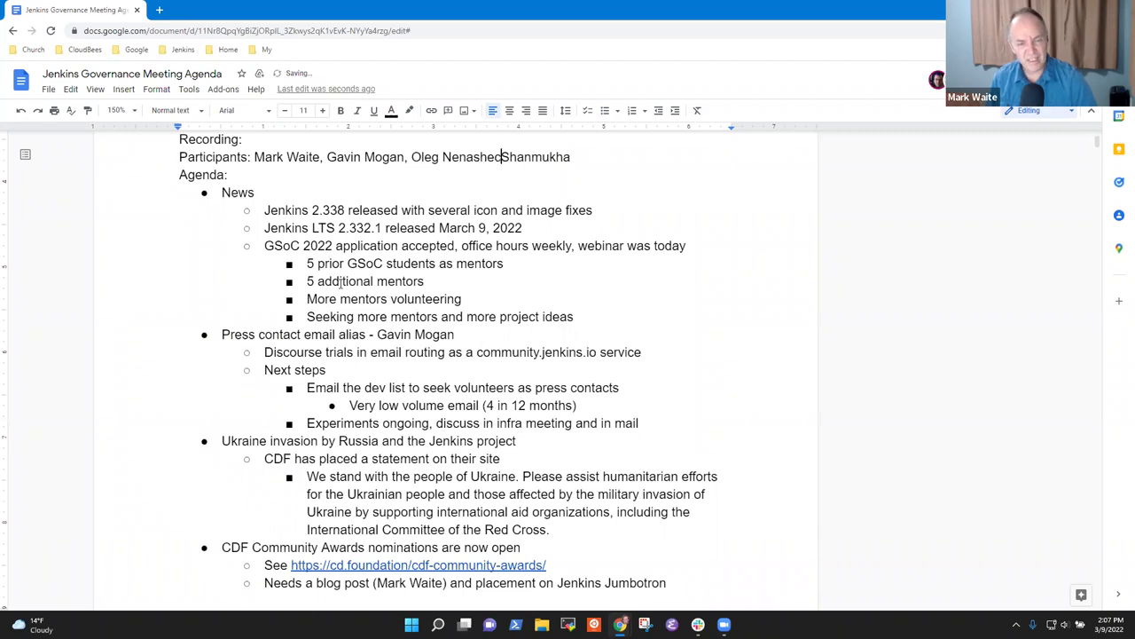
{"action": "key", "text": "BackSpace"}
{"action": "type", "text": "d"}
{"action": "key", "text": "BackSpace"}
{"action": "type", "text": "v,"}
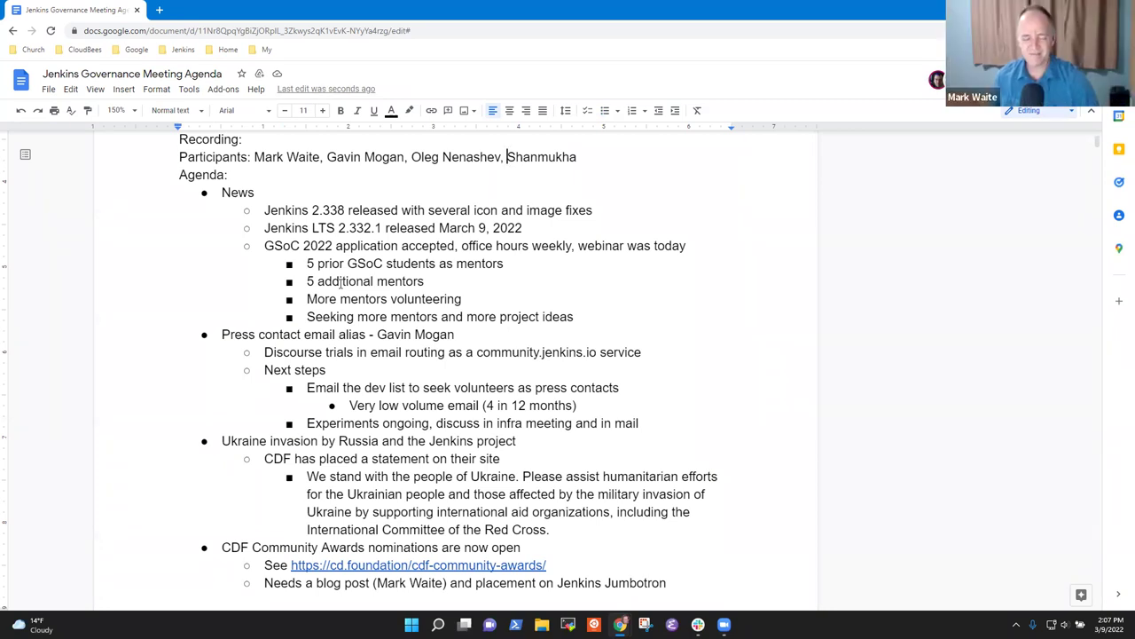
- Highlight the Press contact email alias heading and move the cursor to the Discourse trials item beneath it
{"action": "key", "text": "Down"}
{"action": "key", "text": "Down"}
{"action": "key", "text": "Down"}
{"action": "key", "text": "Down"}
{"action": "key", "text": "Down"}
{"action": "key", "text": "Down"}
{"action": "key", "text": "Down"}
{"action": "key", "text": "Down"}
{"action": "key", "text": "Down"}
{"action": "key", "text": "Down"}
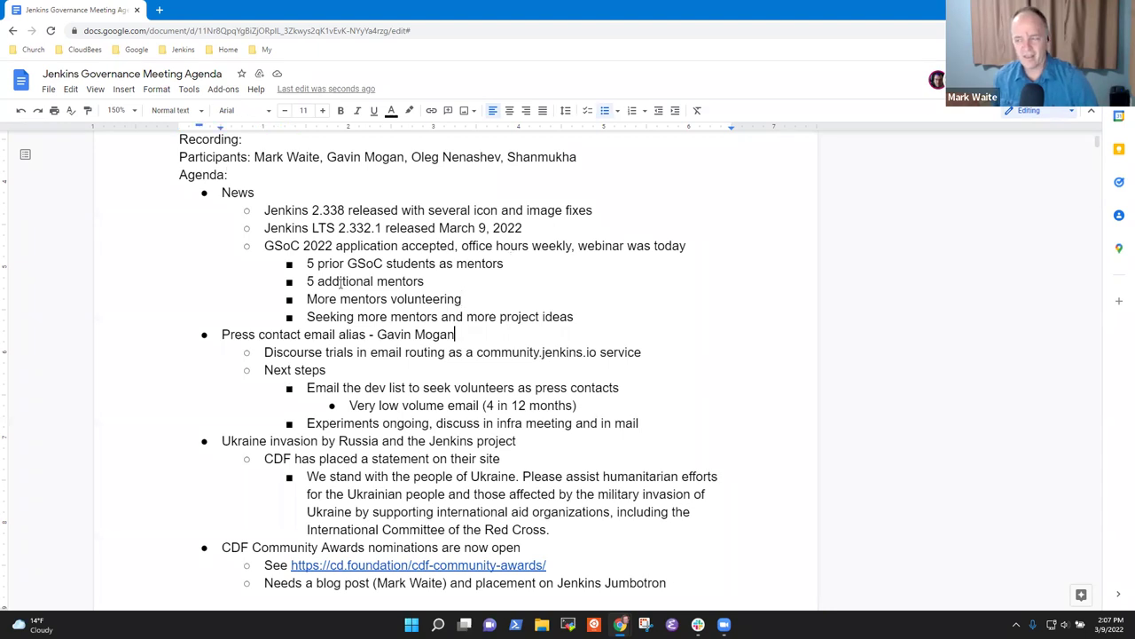
{"action": "key", "text": "shift+End"}
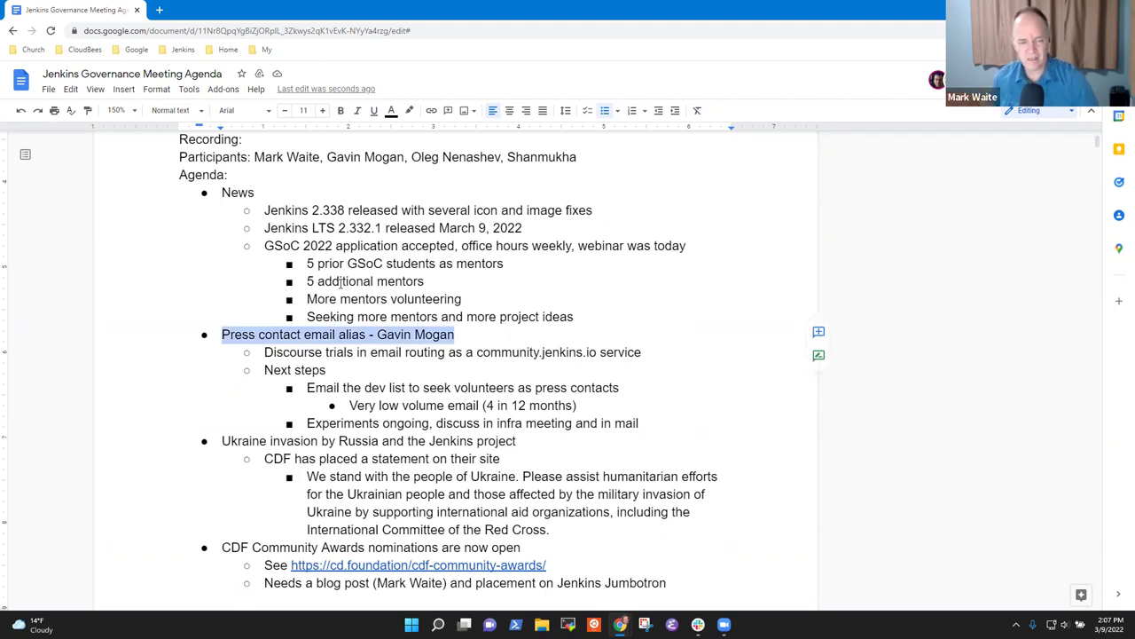
{"action": "key", "text": "Down"}
{"action": "key", "text": "Home"}
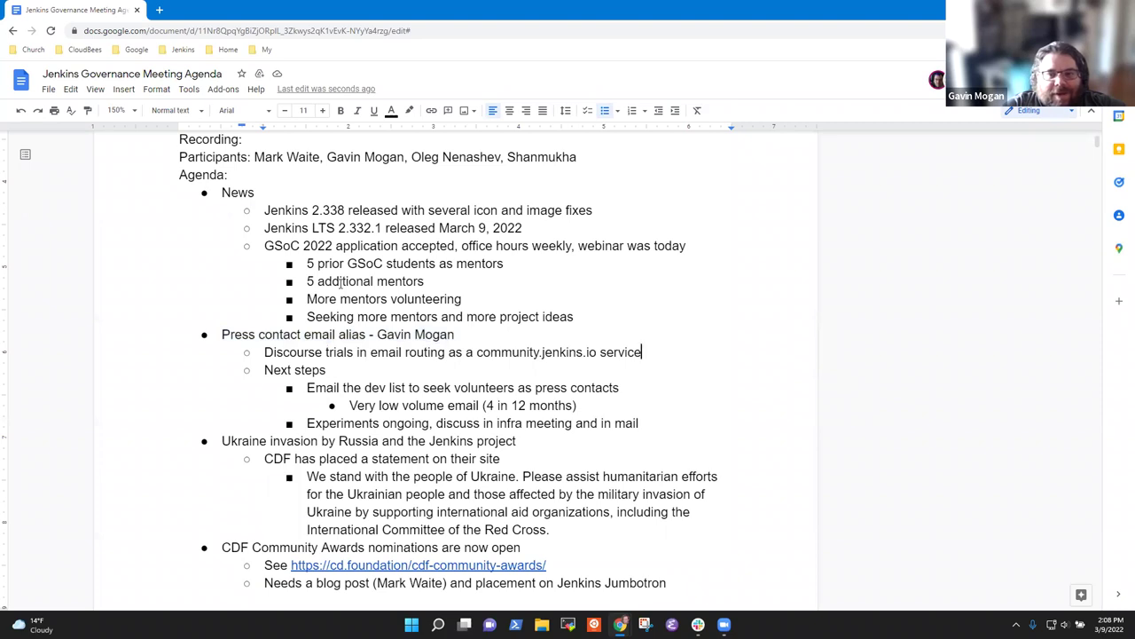
- Insert a new sub-item "Investigation and notes are complete" directly under the Press contact email alias heading, above the Discourse trials item
{"action": "key", "text": "Home"}
{"action": "key", "text": "shift+End"}
{"action": "key", "text": "Left"}
{"action": "key", "text": "Return"}
{"action": "key", "text": "Up"}
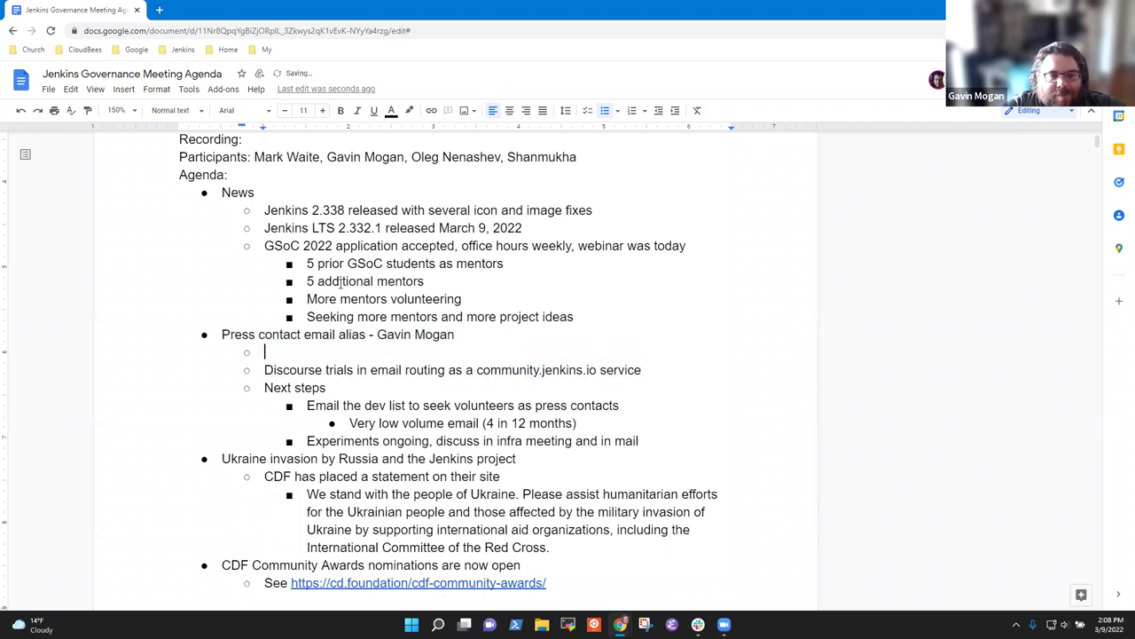
{"action": "type", "text": "Investigation "}
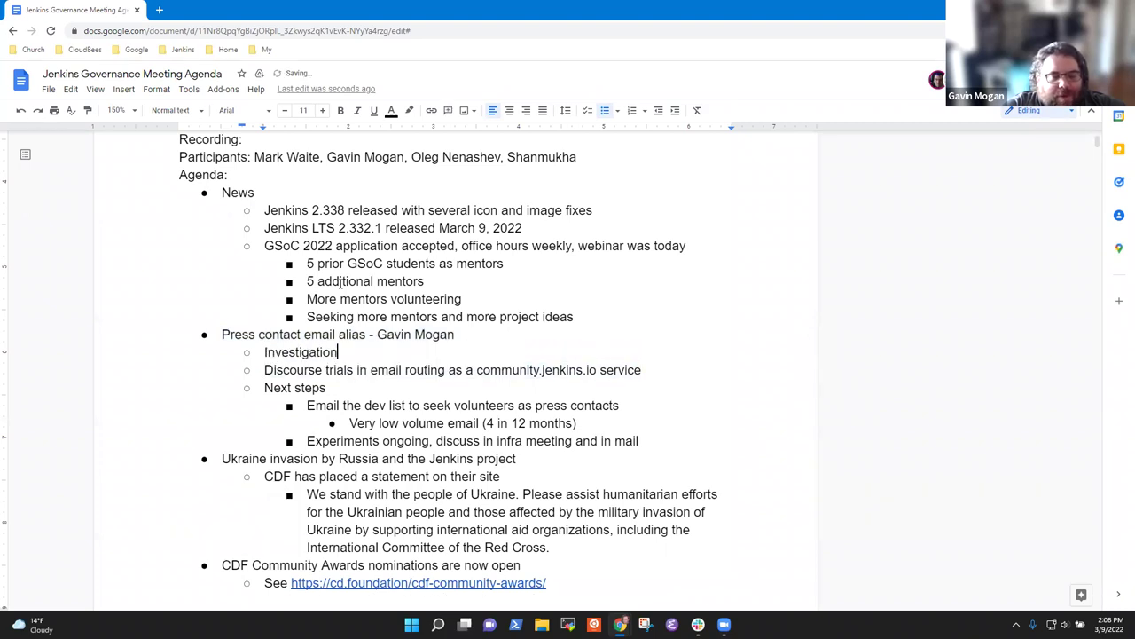
{"action": "type", "text": "and notes f"}
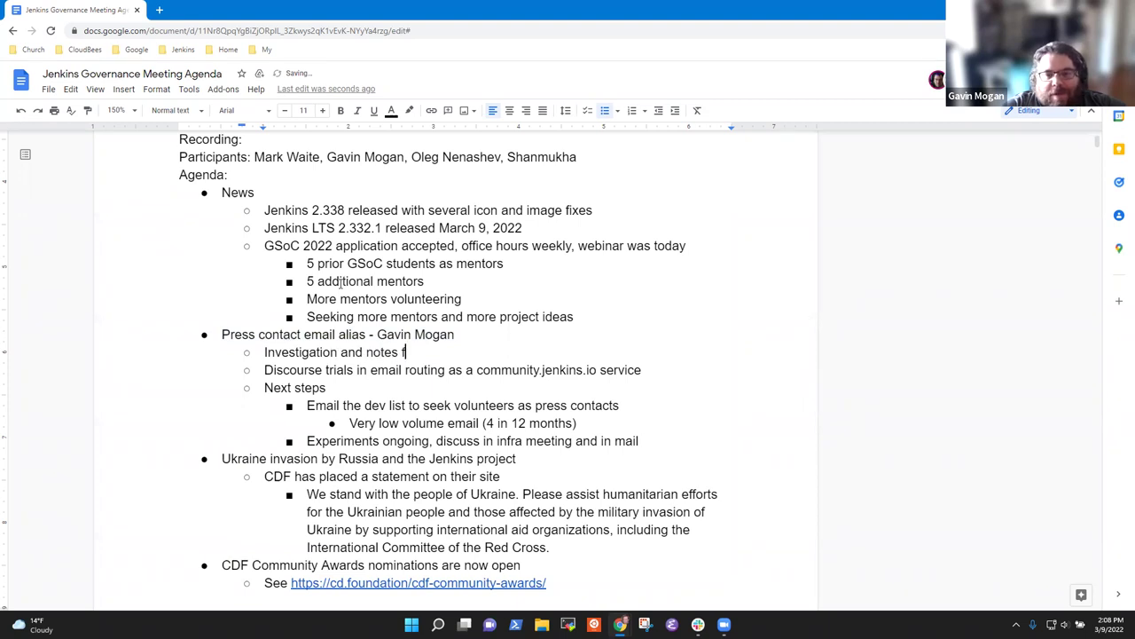
{"action": "key", "text": "BackSpace"}
{"action": "type", "text": "are complete"}
- Add a nested bullet "No progress since last time" beneath the new investigation item
{"action": "key", "text": "Return"}
{"action": "key", "text": "Tab"}
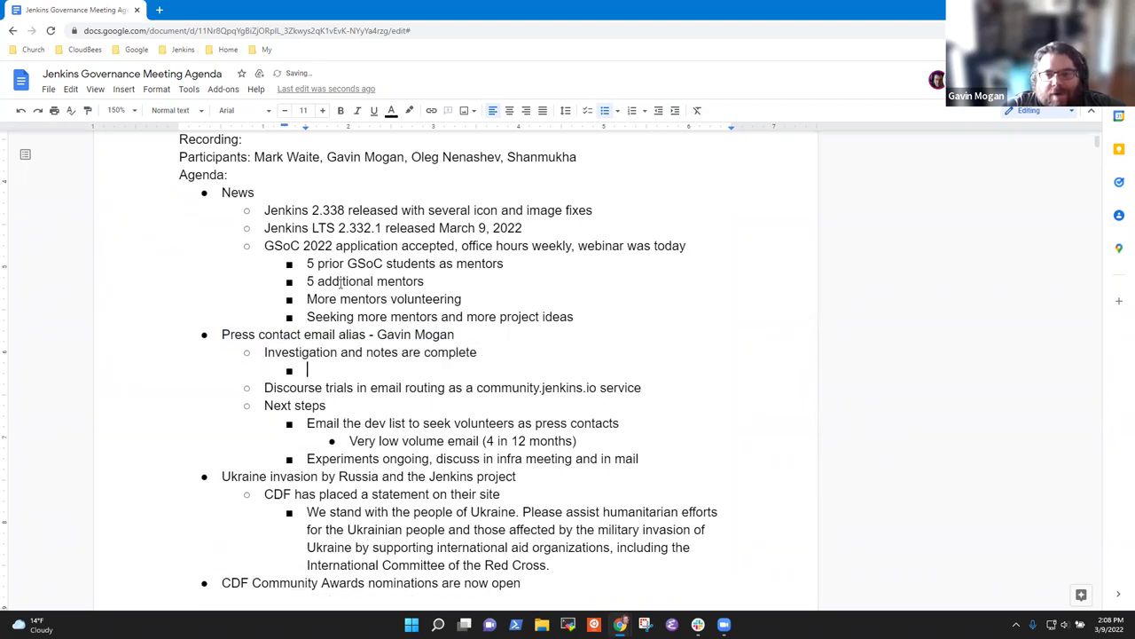
{"action": "type", "text": "No progress since last time"}
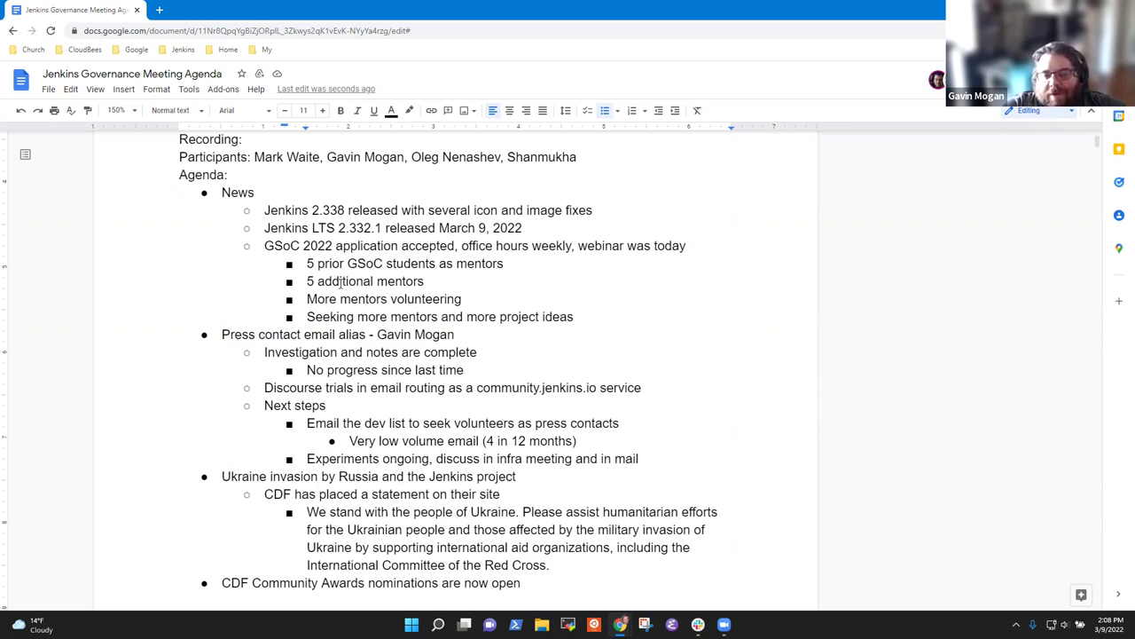
- Highlight the Press contact email alias heading line
{"action": "key", "text": "Up"}
{"action": "key", "text": "Up"}
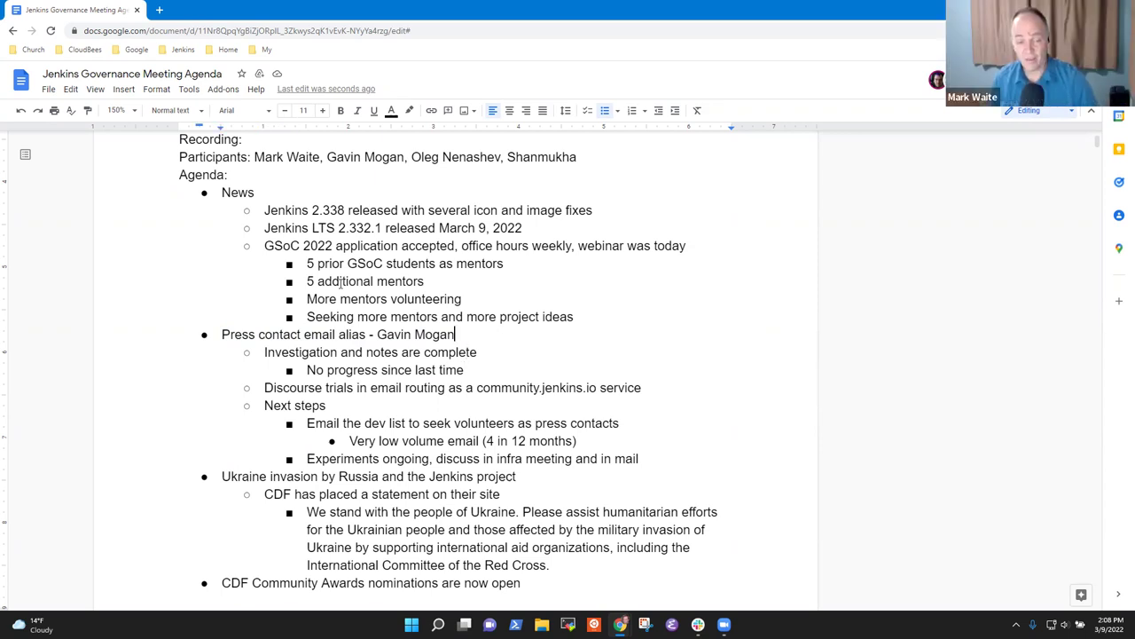
{"action": "key", "text": "shift+Home"}
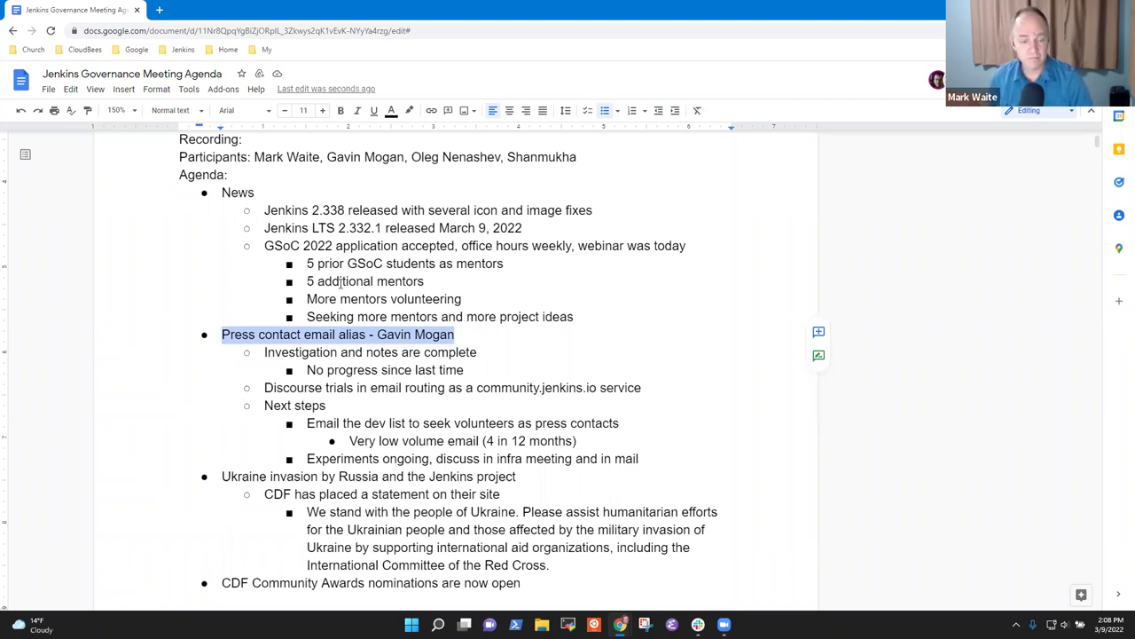
- Highlight the "Ukraine invasion by Russia and the Jenkins project" heading and place the cursor at its end
{"action": "key", "text": "Down"}
{"action": "key", "text": "Down"}
{"action": "key", "text": "Down"}
{"action": "key", "text": "Down"}
{"action": "key", "text": "Down"}
{"action": "key", "text": "Down"}
{"action": "key", "text": "Down"}
{"action": "key", "text": "Down"}
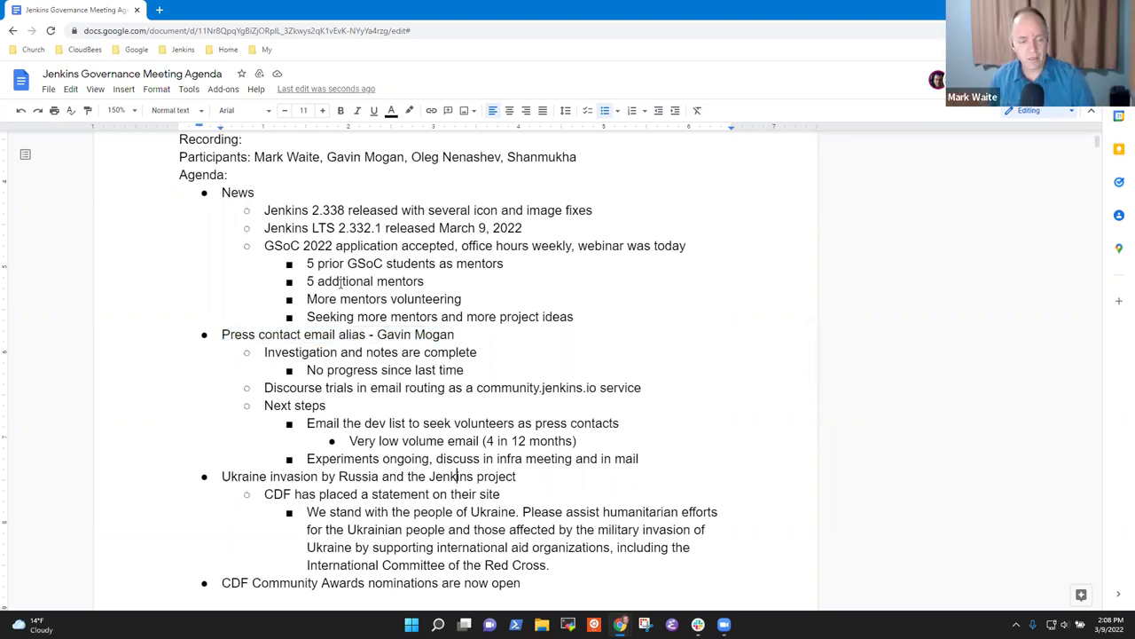
{"action": "key", "text": "Home"}
{"action": "key", "text": "shift+End"}
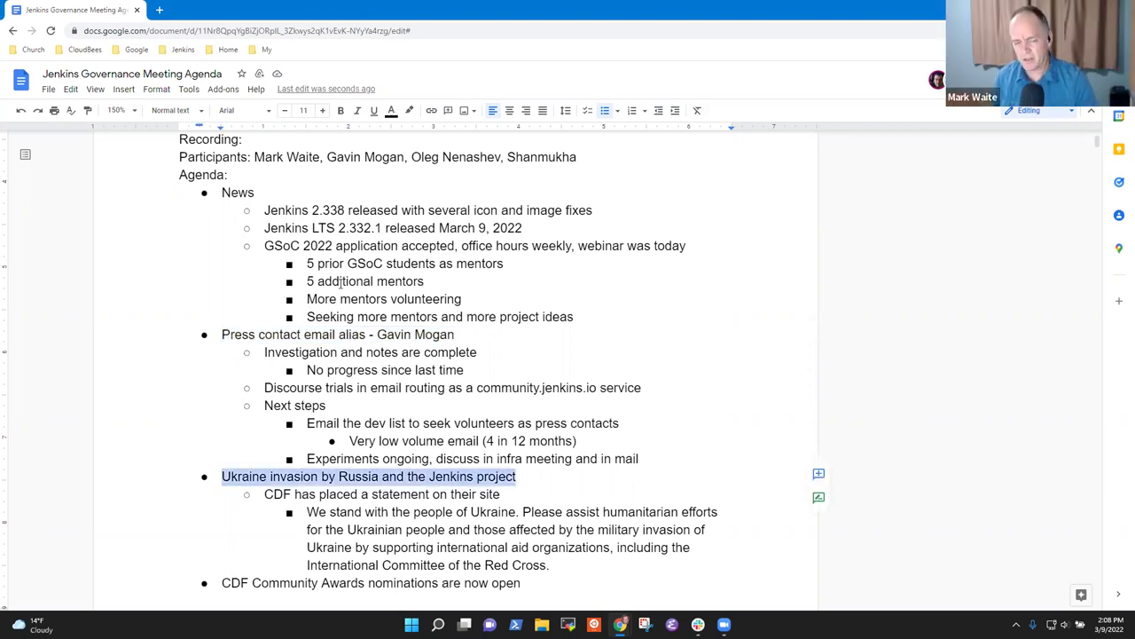
{"action": "key", "text": "End"}
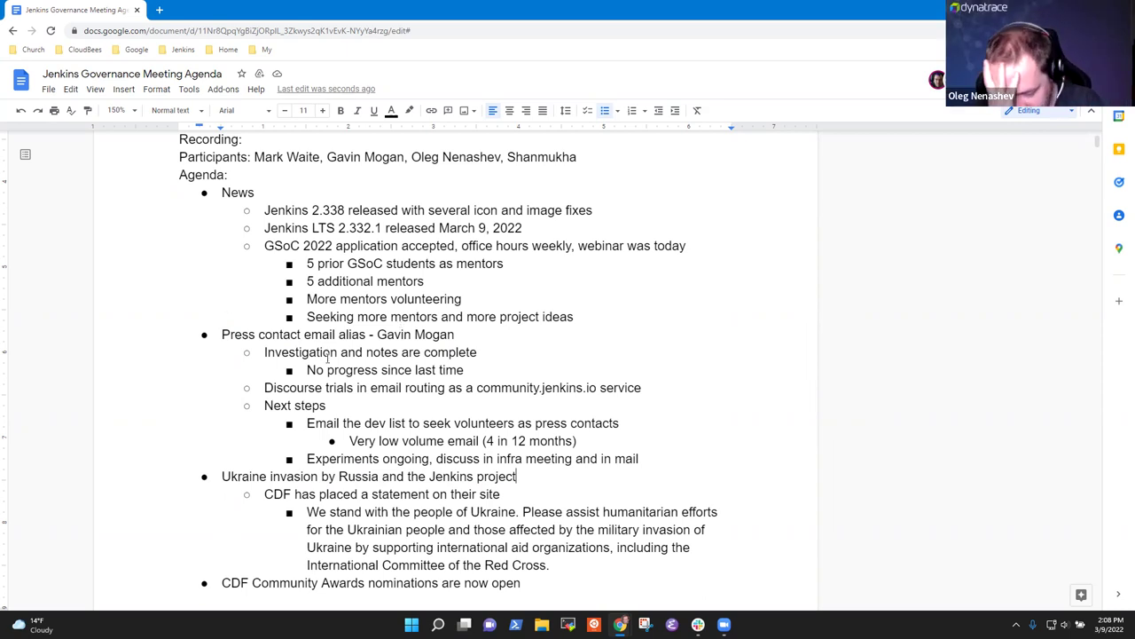
- Add an empty second-level bullet below the CDF statement paragraph in the Ukraine invasion topic
{"action": "scroll", "coordinate": [376, 378], "scroll_direction": "down", "scroll_amount": 3}
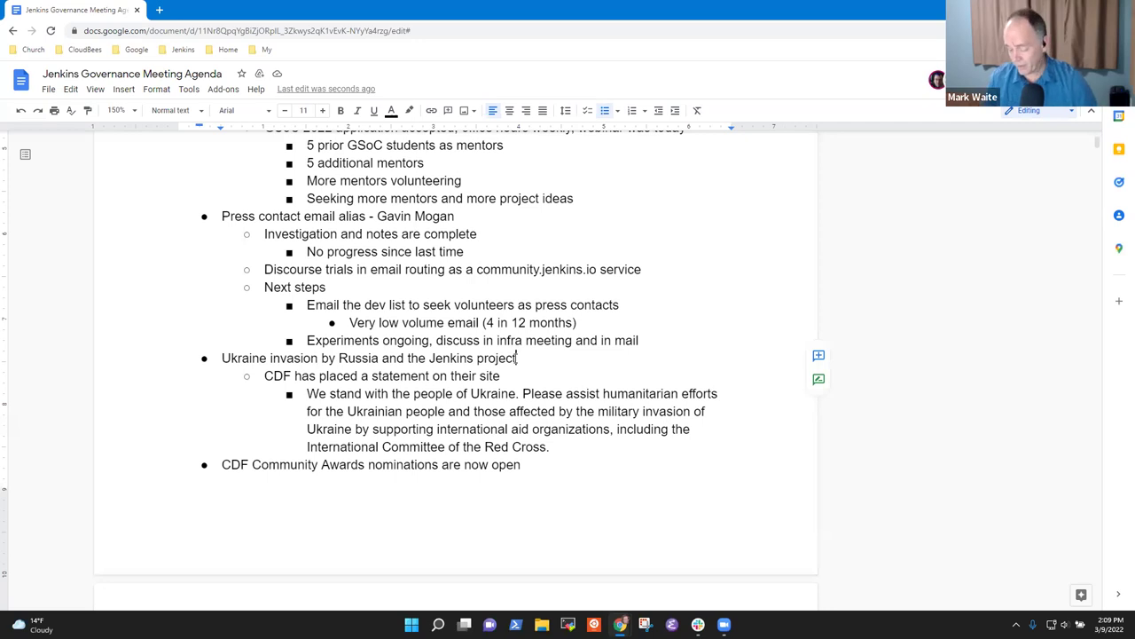
{"action": "key", "text": "Down"}
{"action": "key", "text": "Down"}
{"action": "key", "text": "Down"}
{"action": "key", "text": "Down"}
{"action": "key", "text": "End"}
{"action": "key", "text": "Return"}
{"action": "key", "text": "shift+Tab"}
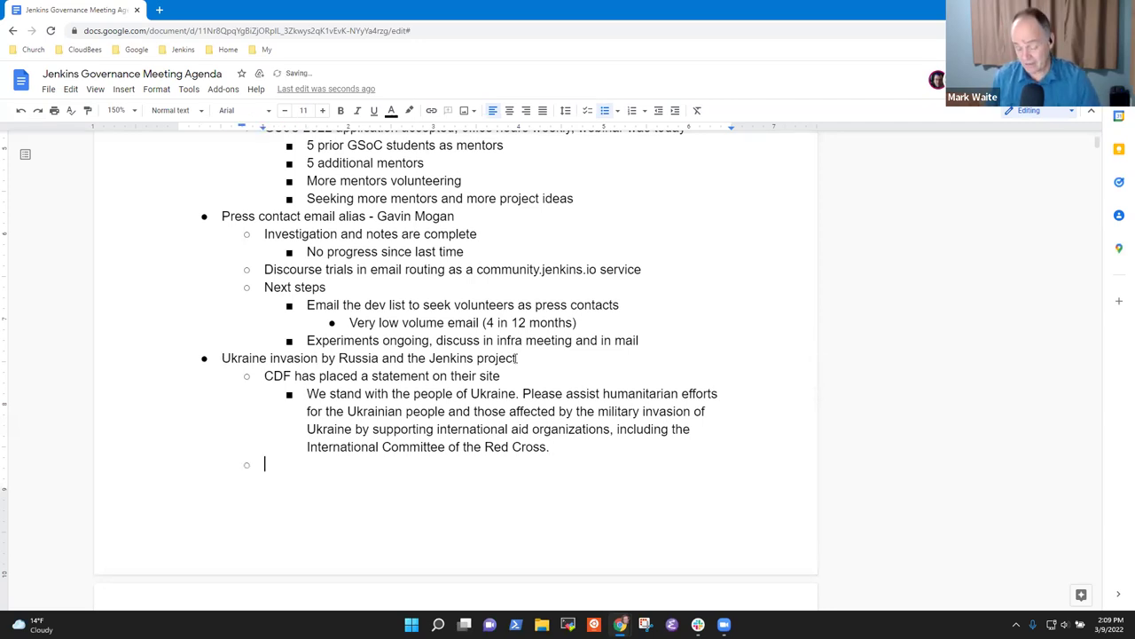
{"action": "key", "text": "Up"}
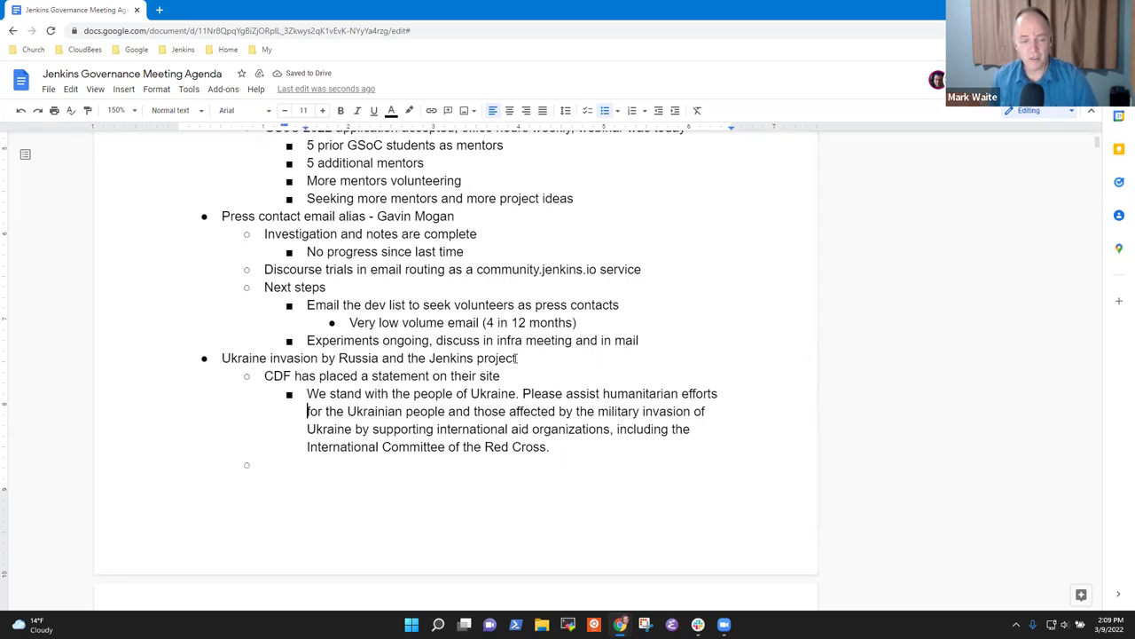
{"action": "key", "text": "Down"}
- Highlight the sub-item "CDF has placed a statement on their site"
{"action": "scroll", "coordinate": [515, 357], "scroll_direction": "down", "scroll_amount": 2}
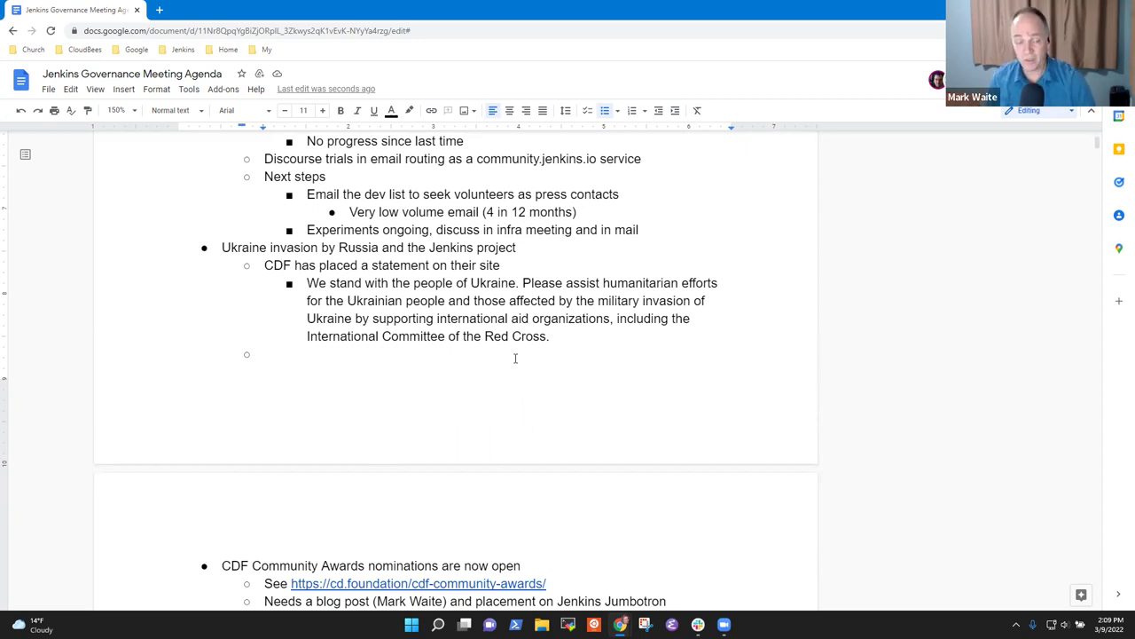
{"action": "key", "text": "Up"}
{"action": "key", "text": "Up"}
{"action": "key", "text": "Up"}
{"action": "key", "text": "Up"}
{"action": "key", "text": "Up"}
{"action": "key", "text": "Up"}
{"action": "key", "text": "Down"}
{"action": "key", "text": "shift+End"}
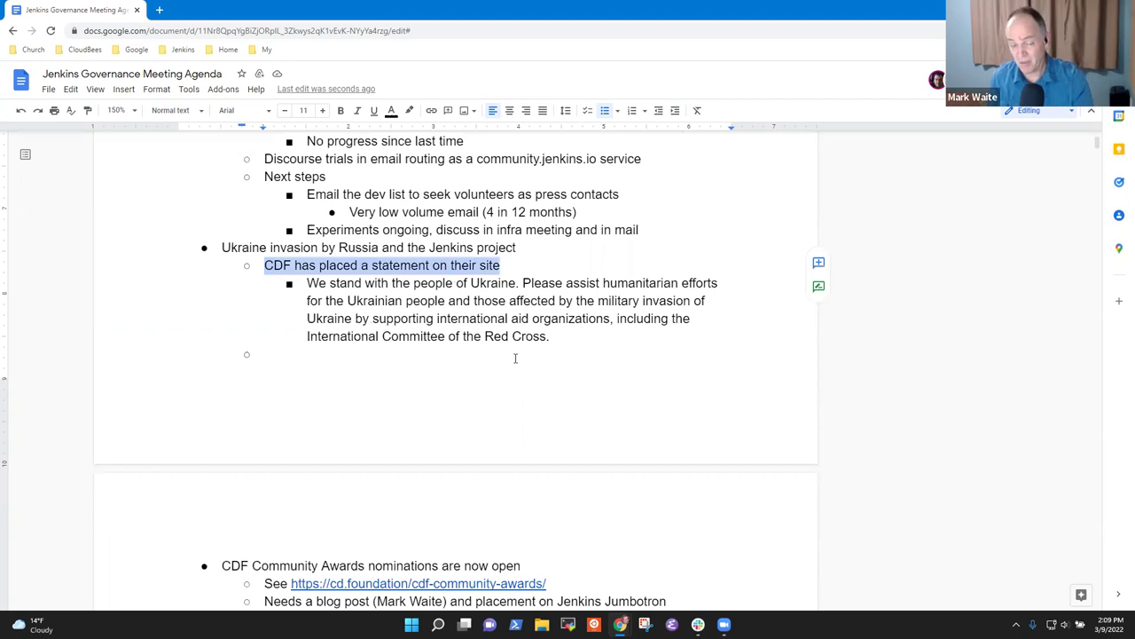
- Fill the empty bullet below the CDF statement with the attendee's first name and "considering that it should move to the developer mailing list"
{"action": "key", "text": "Down"}
{"action": "key", "text": "Down"}
{"action": "key", "text": "Down"}
{"action": "key", "text": "Down"}
{"action": "key", "text": "Down"}
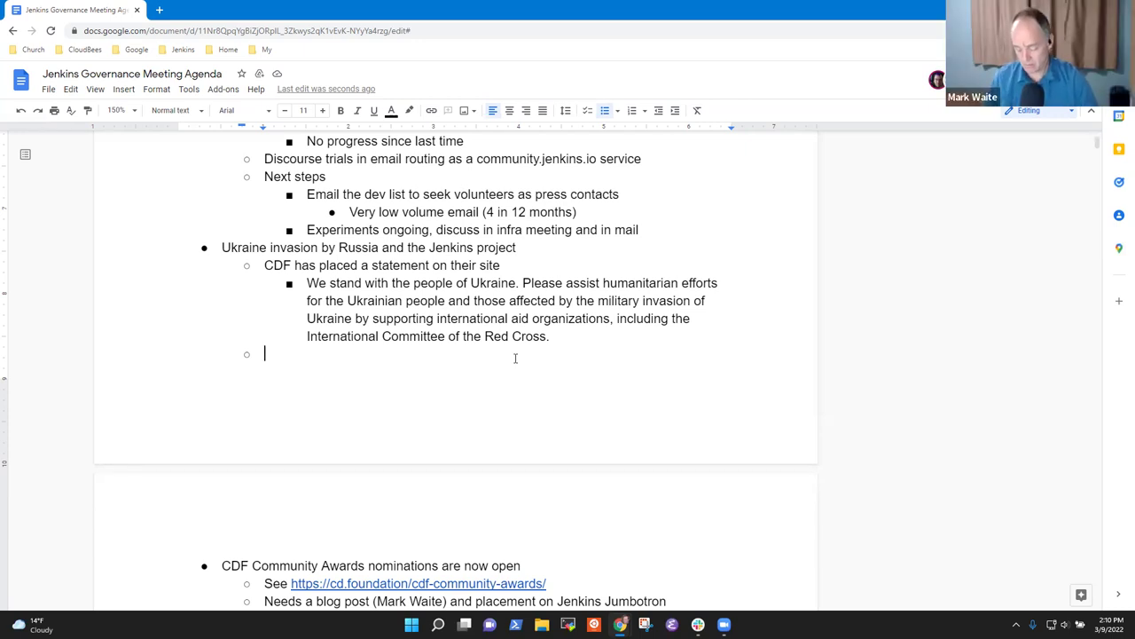
{"action": "type", "text": "Oleg considered"}
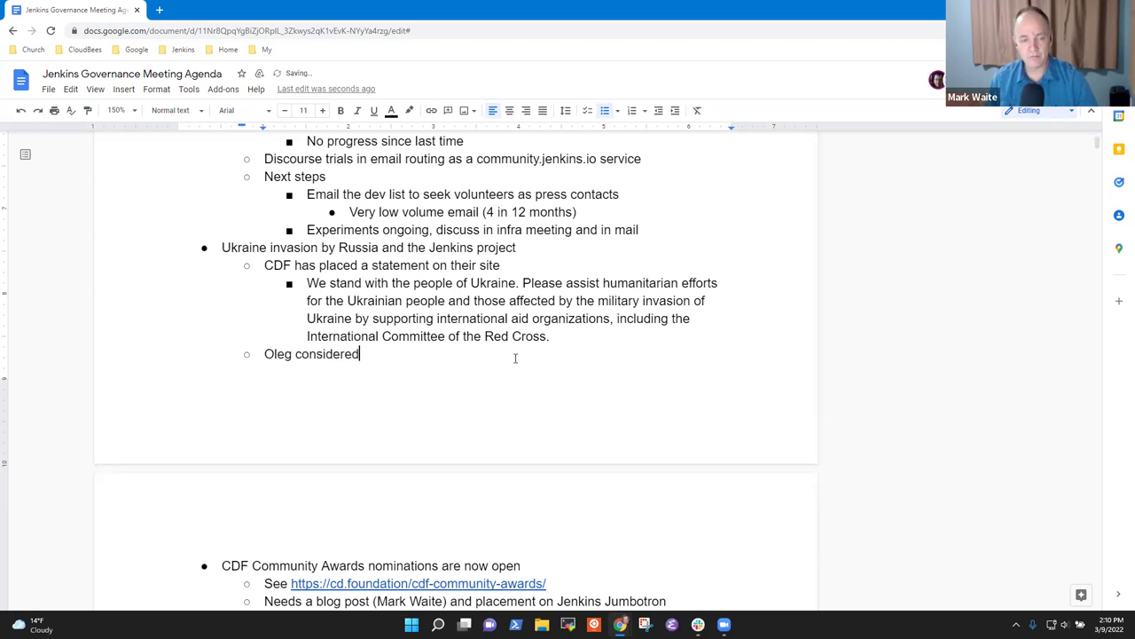
{"action": "key", "text": "BackSpace"}
{"action": "key", "text": "BackSpace"}
{"action": "type", "text": "ing that it "}
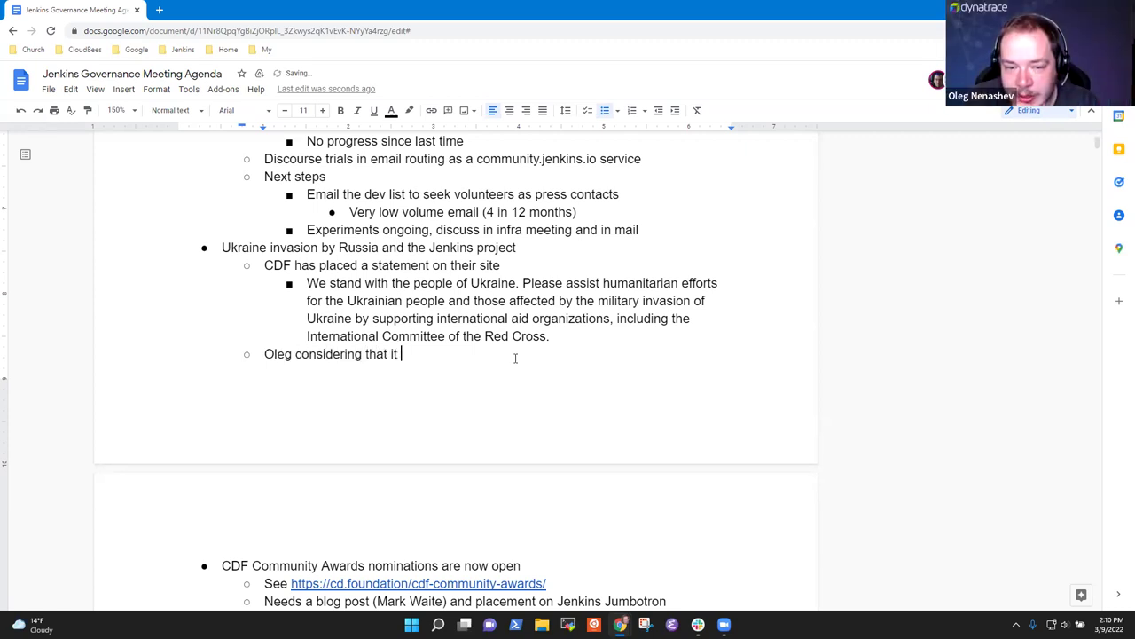
{"action": "type", "text": "should move to "}
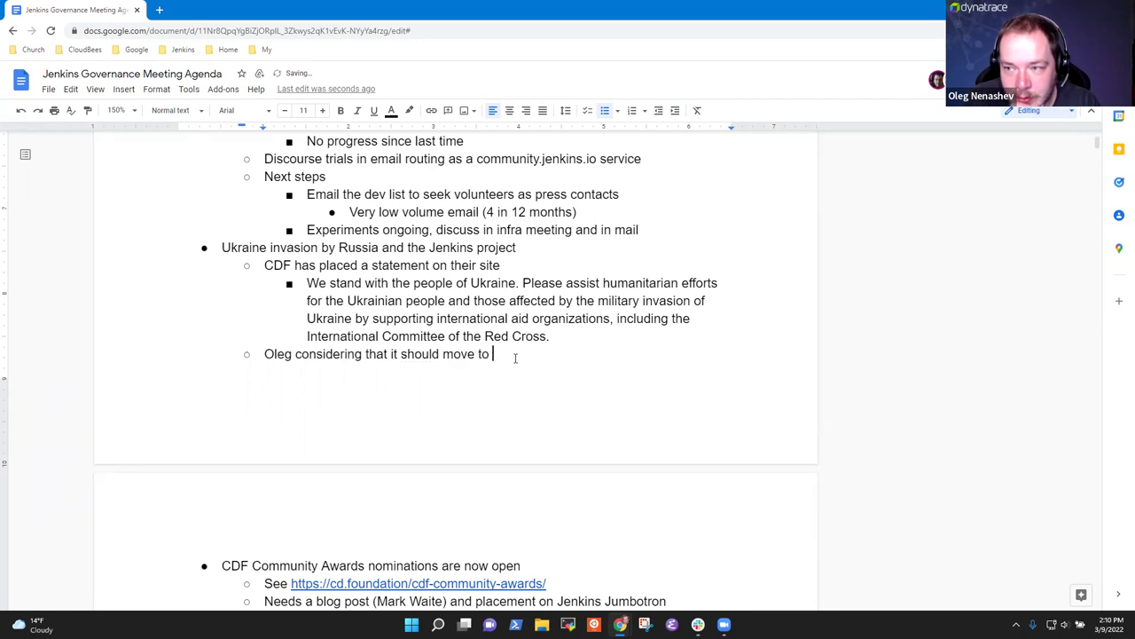
{"action": "type", "text": "the developer ma"}
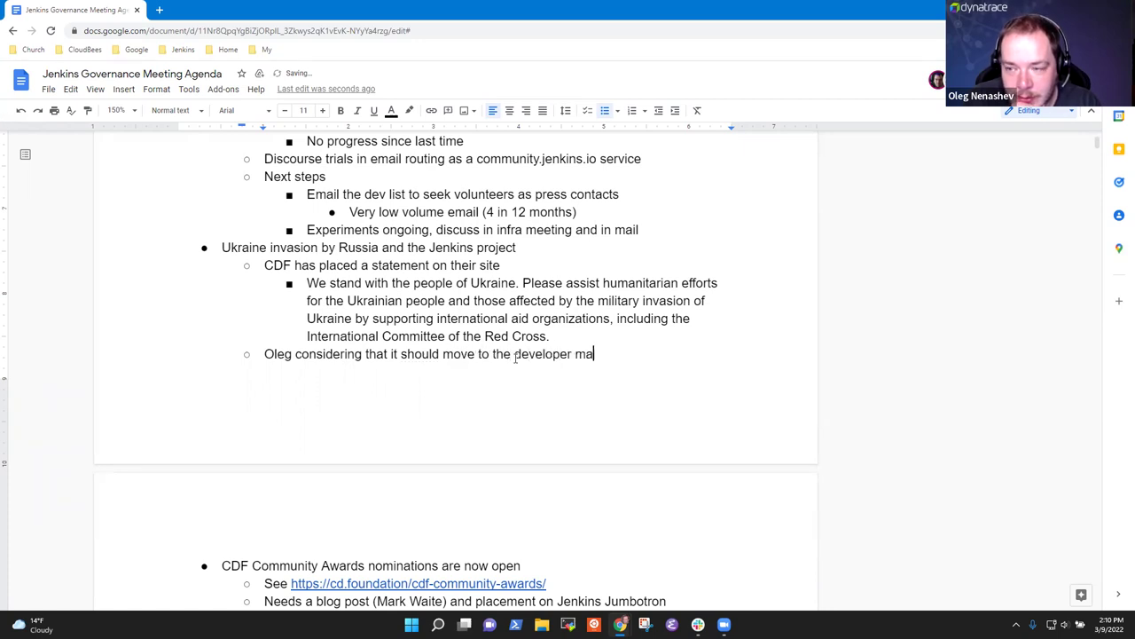
{"action": "type", "text": "iling list"}
- Start a nested bullet under the mailing list item with "Must be explicit that we expect all"
{"action": "key", "text": "Return"}
{"action": "key", "text": "Tab"}
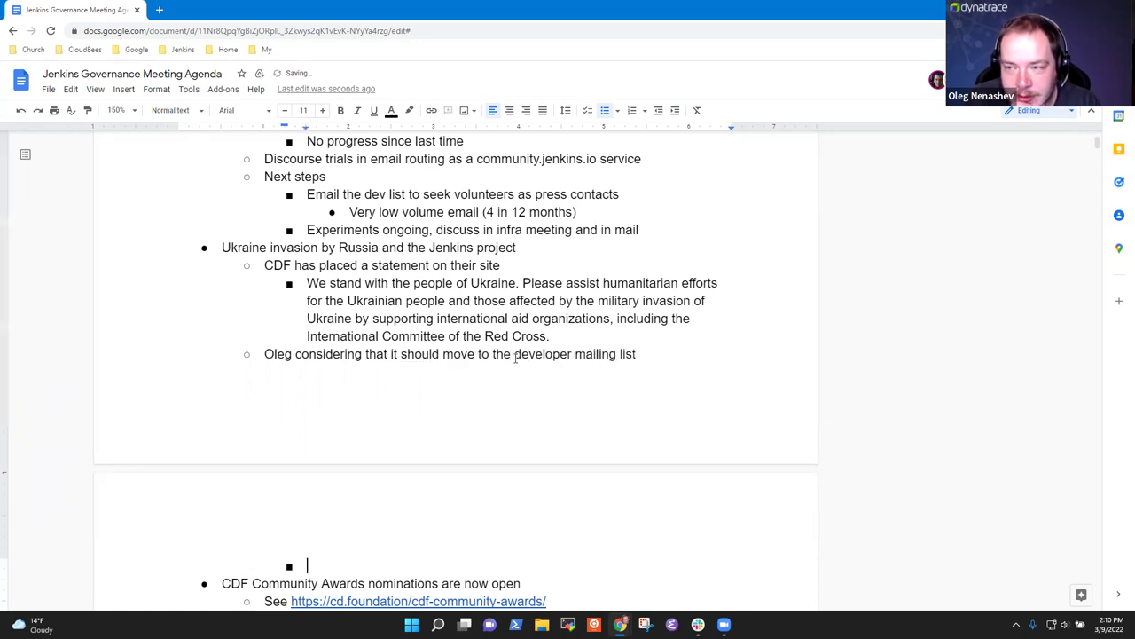
{"action": "type", "text": "Must "}
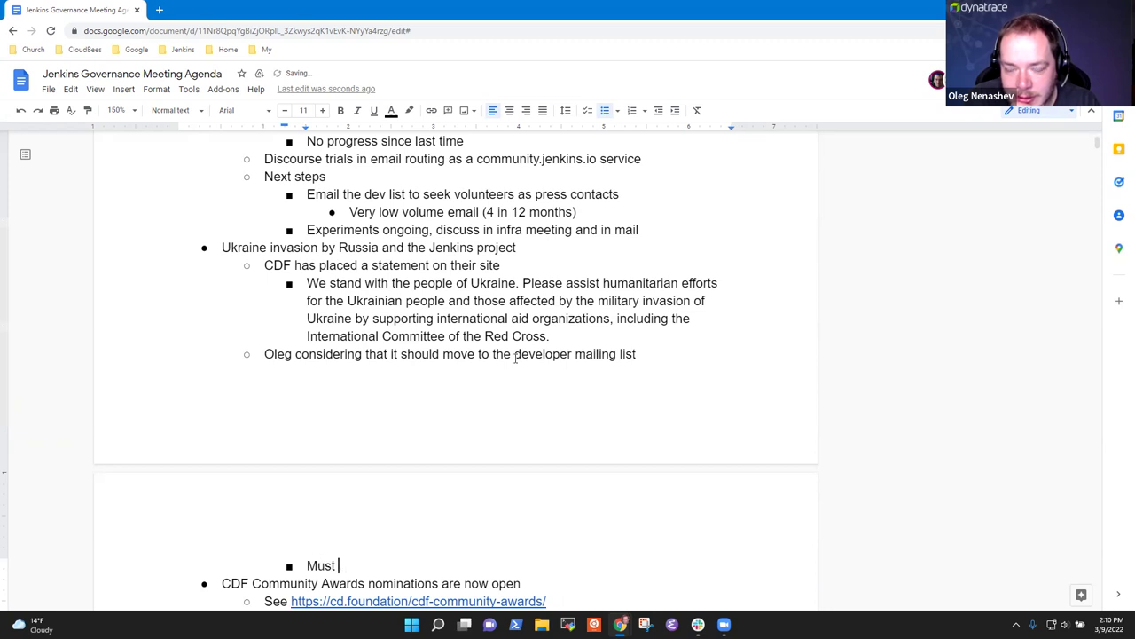
{"action": "type", "text": "be explic"}
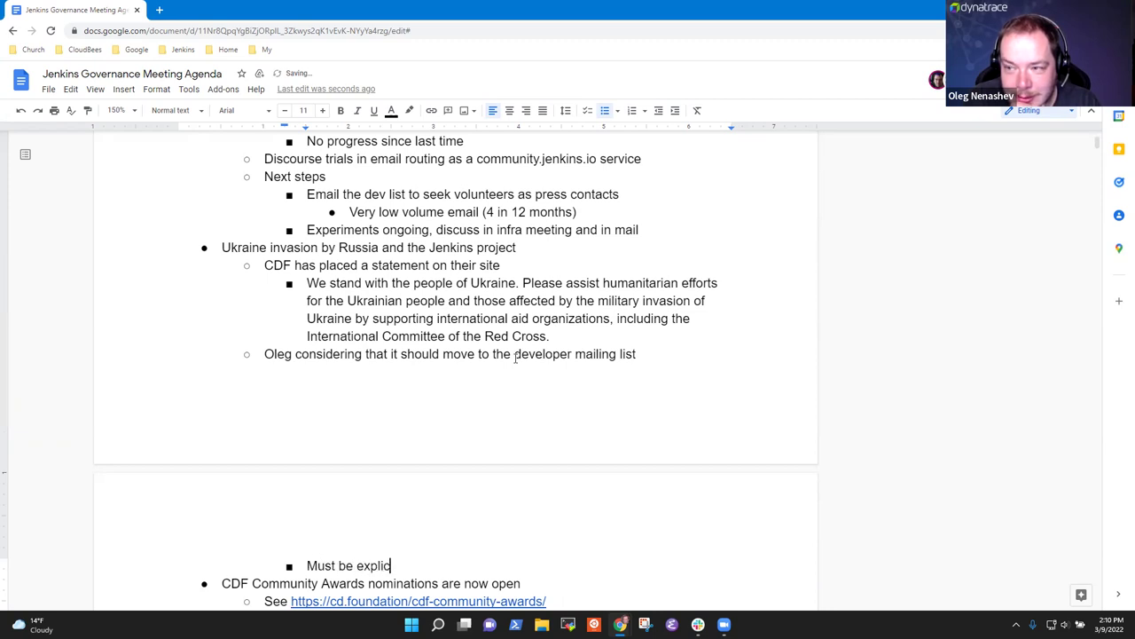
{"action": "type", "text": "it that we depen"}
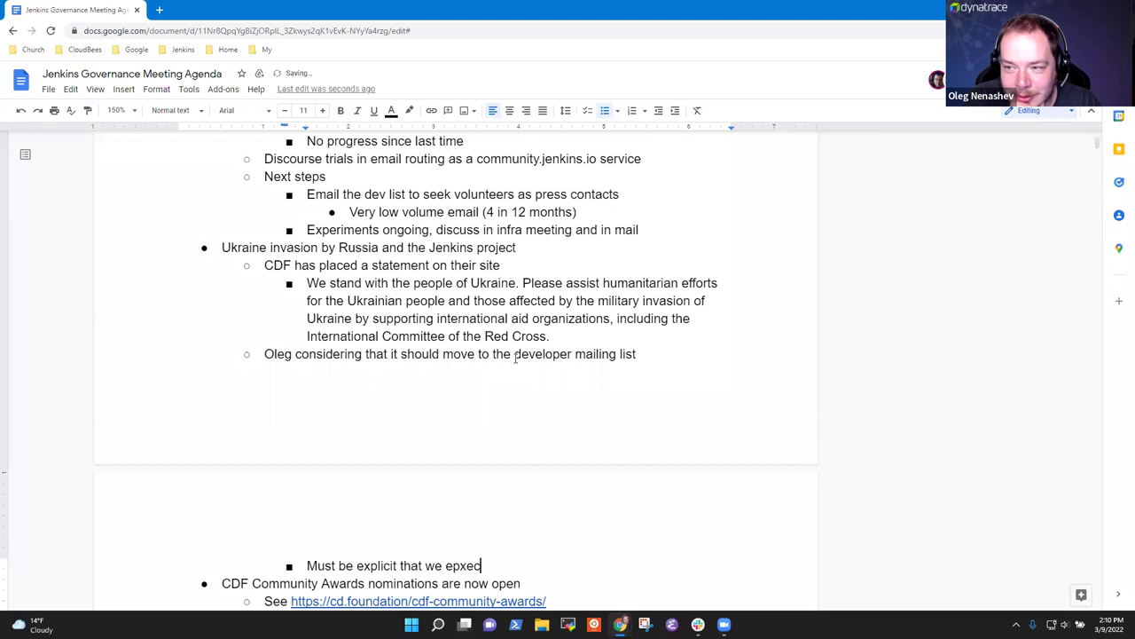
{"action": "key", "text": "BackSpace"}
{"action": "key", "text": "BackSpace"}
{"action": "key", "text": "BackSpace"}
{"action": "key", "text": "BackSpace"}
{"action": "key", "text": "BackSpace"}
{"action": "type", "text": "expec"}
{"action": "key", "text": "BackSpace"}
{"action": "key", "text": "BackSpace"}
{"action": "type", "text": "ect"}
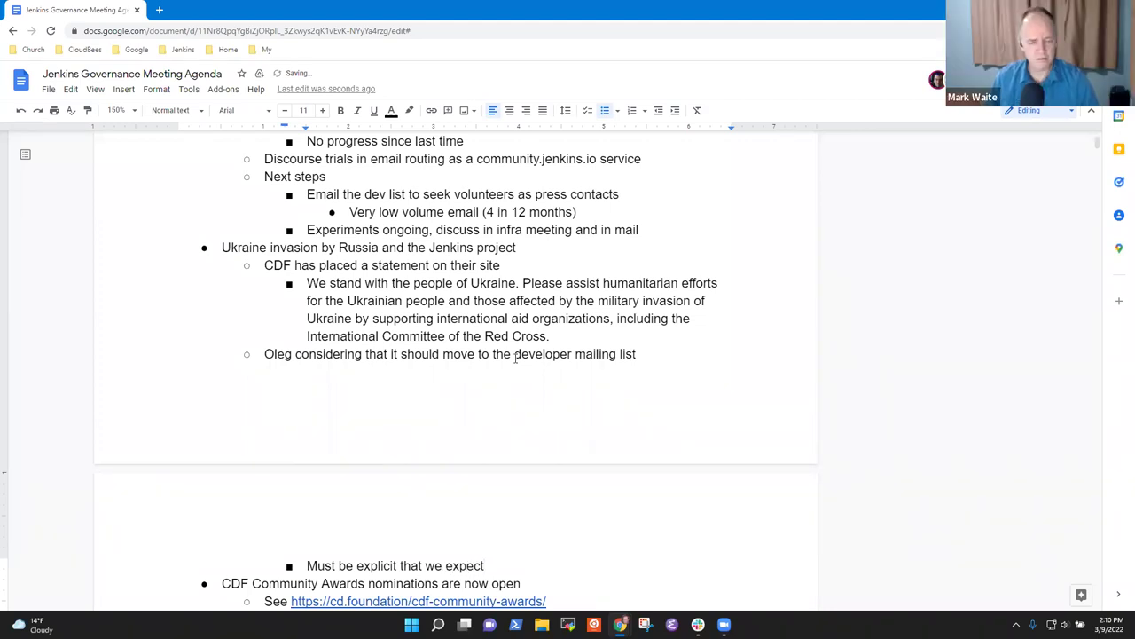
{"action": "type", "text": " all"}
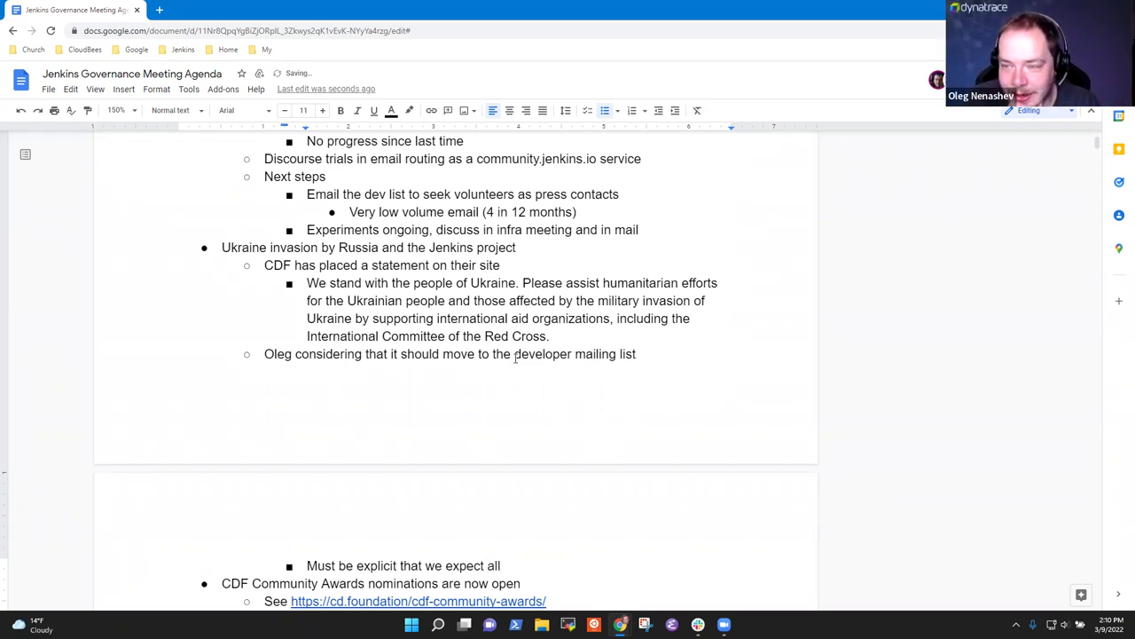
- Complete the nested bullet's sentence with "conversations to comply with the code of conduct"
{"action": "type", "text": " conversations to be"}
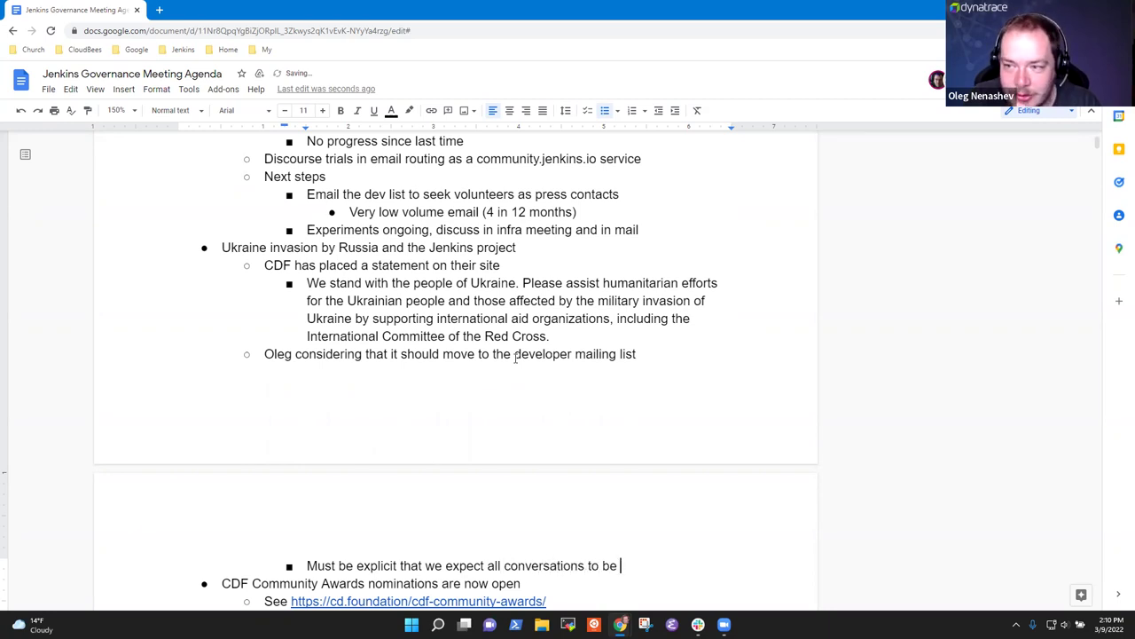
{"action": "key", "text": "BackSpace"}
{"action": "key", "text": "BackSpace"}
{"action": "key", "text": "BackSpace"}
{"action": "type", "text": "copmly w"}
{"action": "type", "text": "i"}
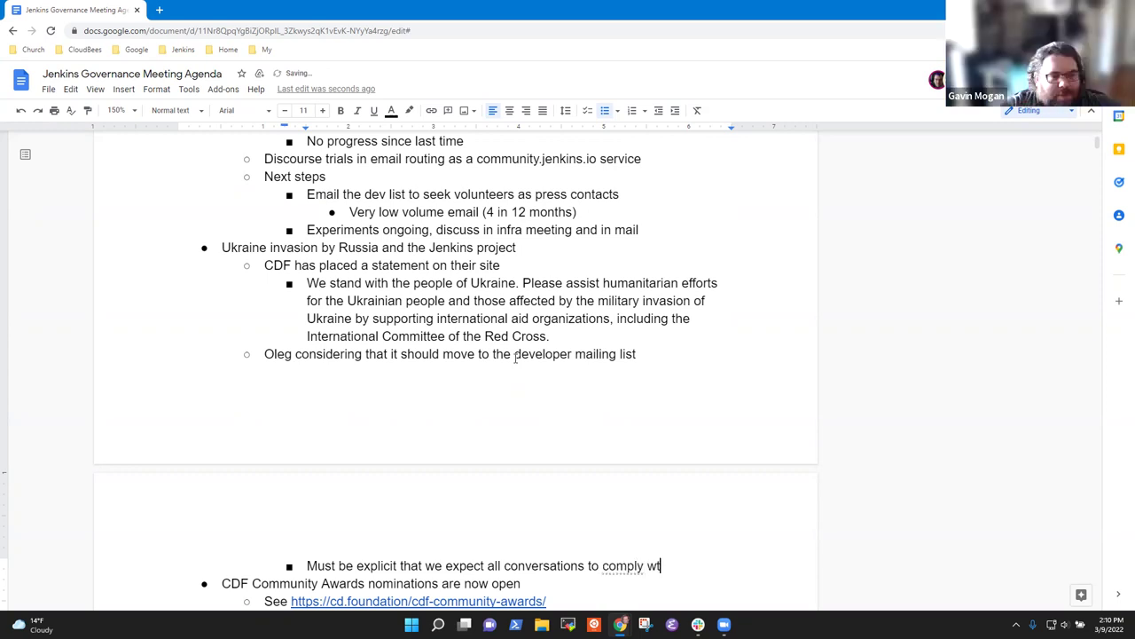
{"action": "key", "text": "BackSpace"}
{"action": "type", "text": "tiyh the"}
{"action": "key", "text": "ctrl+BackSpace"}
{"action": "key", "text": "ctrl+BackSpace"}
{"action": "type", "text": "with the co"}
{"action": "type", "text": "de coc"}
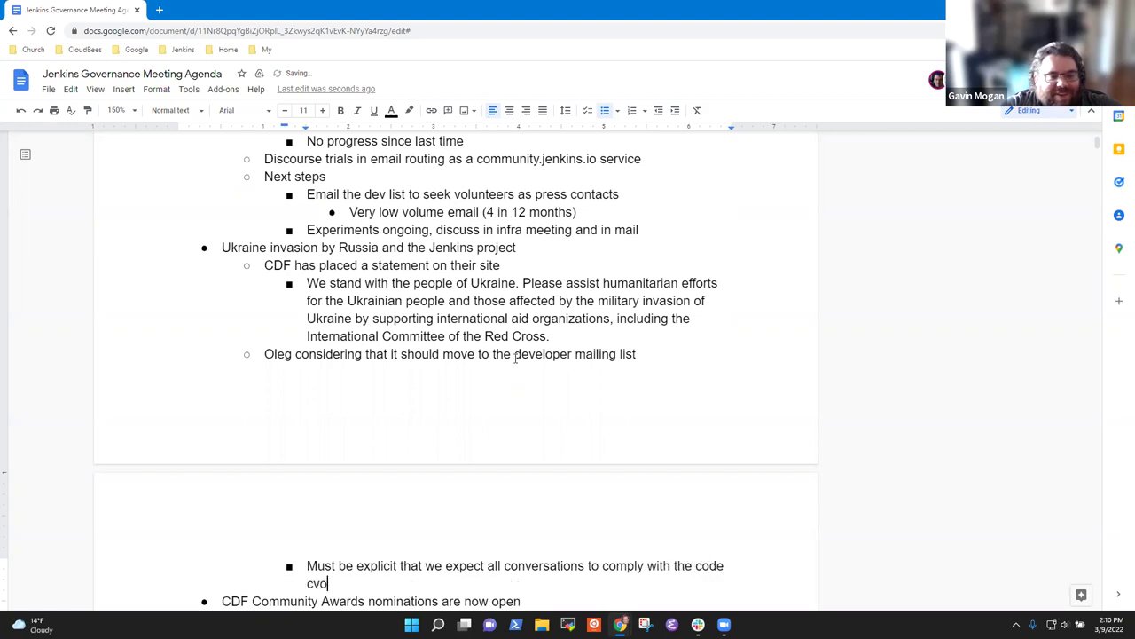
{"action": "key", "text": "BackSpace"}
{"action": "key", "text": "BackSpace"}
{"action": "type", "text": "of conduct"}
{"action": "key", "text": "Home"}
{"action": "key", "text": "Delete"}
{"action": "key", "text": "End"}
- Add a bullet one level up reading "Discussion started because we received a request to ban Russians and Russian IP addresses from the Jenkins project"
{"action": "key", "text": "Return"}
{"action": "key", "text": "shift+Tab"}
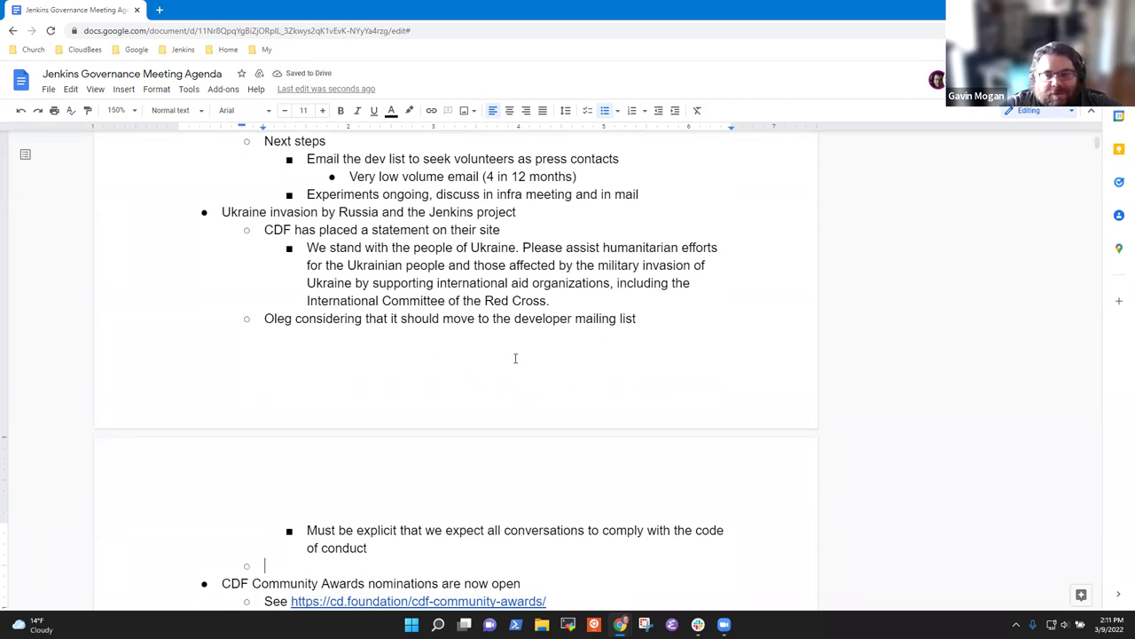
{"action": "type", "text": "Discussion "}
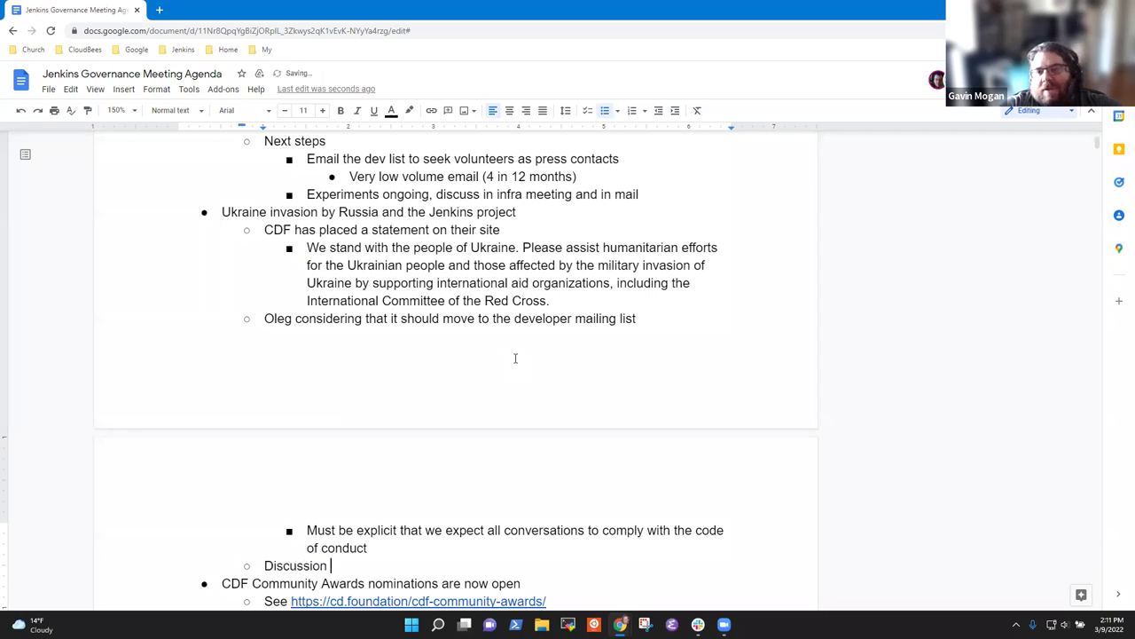
{"action": "type", "text": "started becase"}
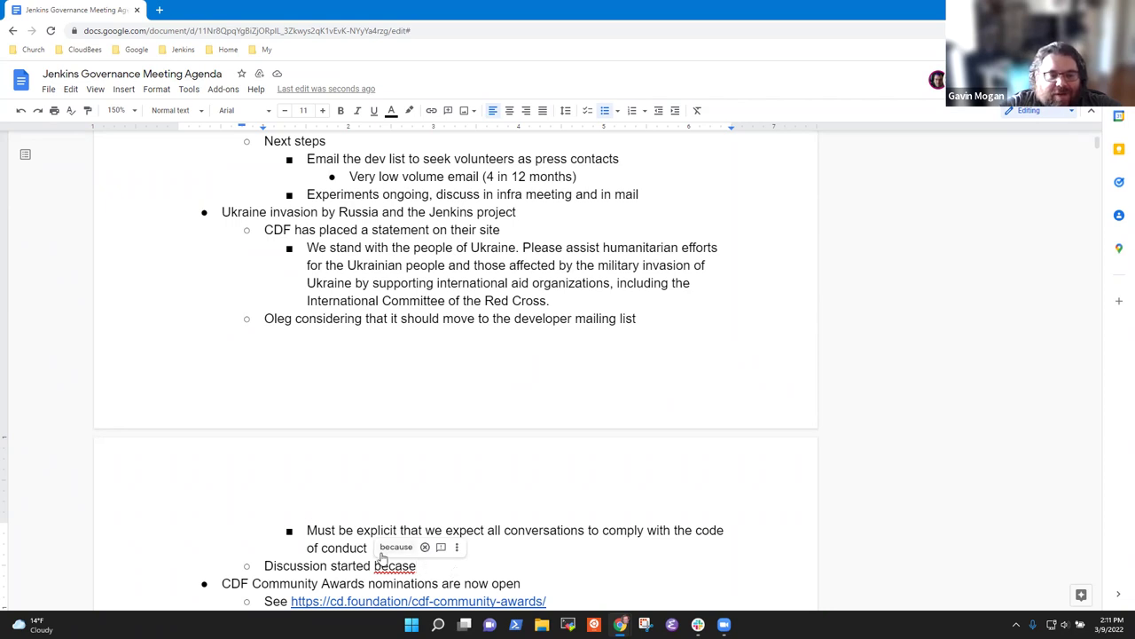
{"action": "left_click", "coordinate": [409, 549]}
{"action": "type", "text": "we rec"}
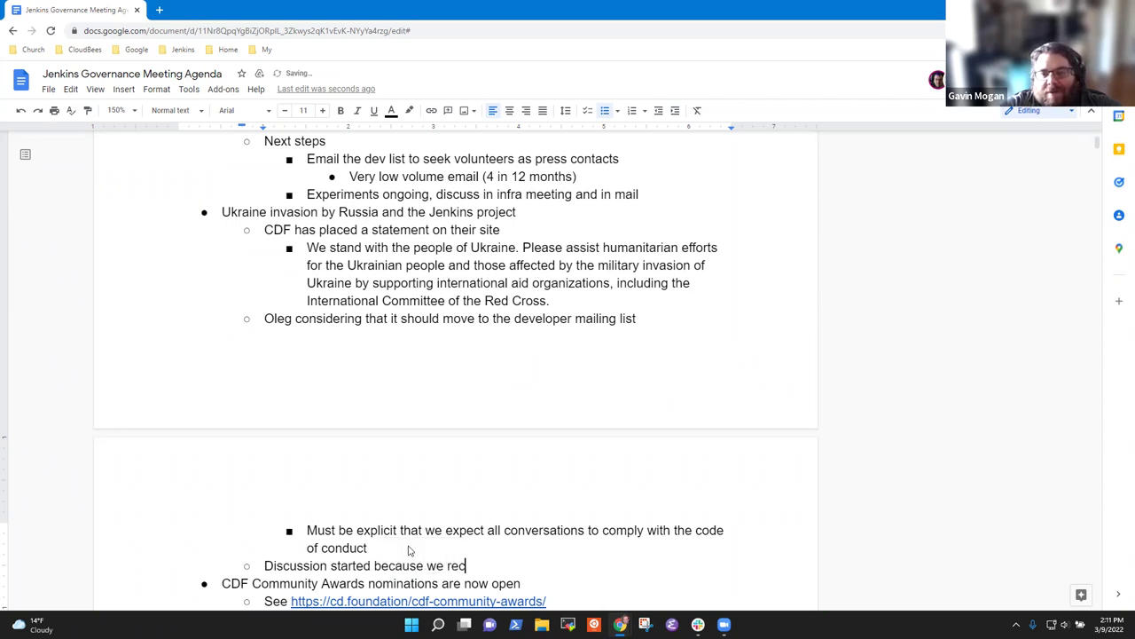
{"action": "type", "text": "eived a request "}
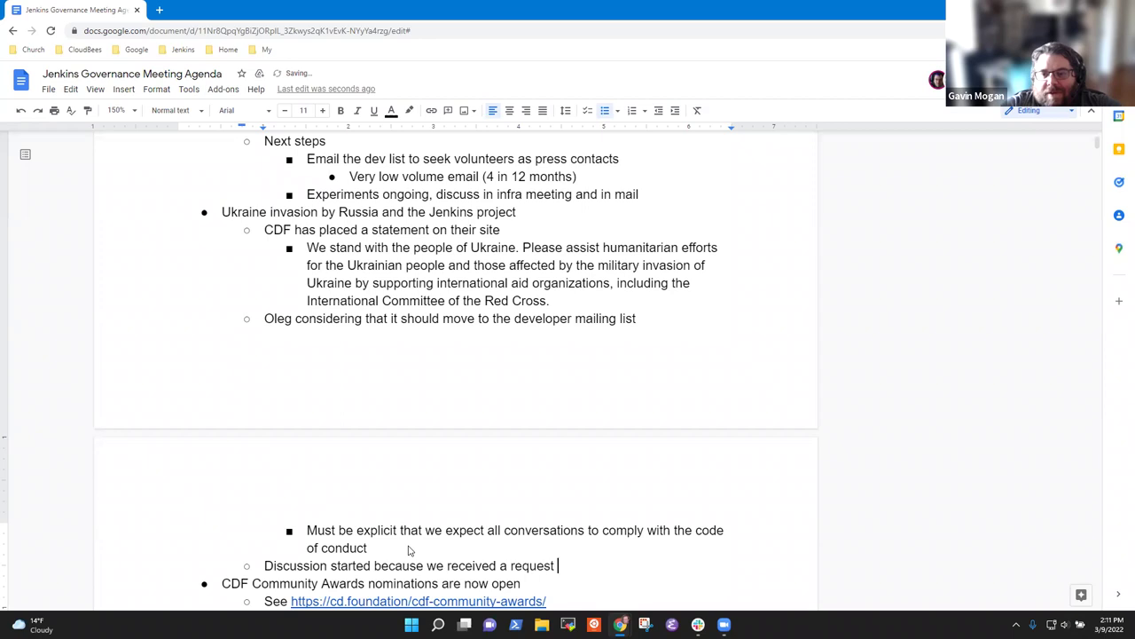
{"action": "type", "text": "to ban Russia"}
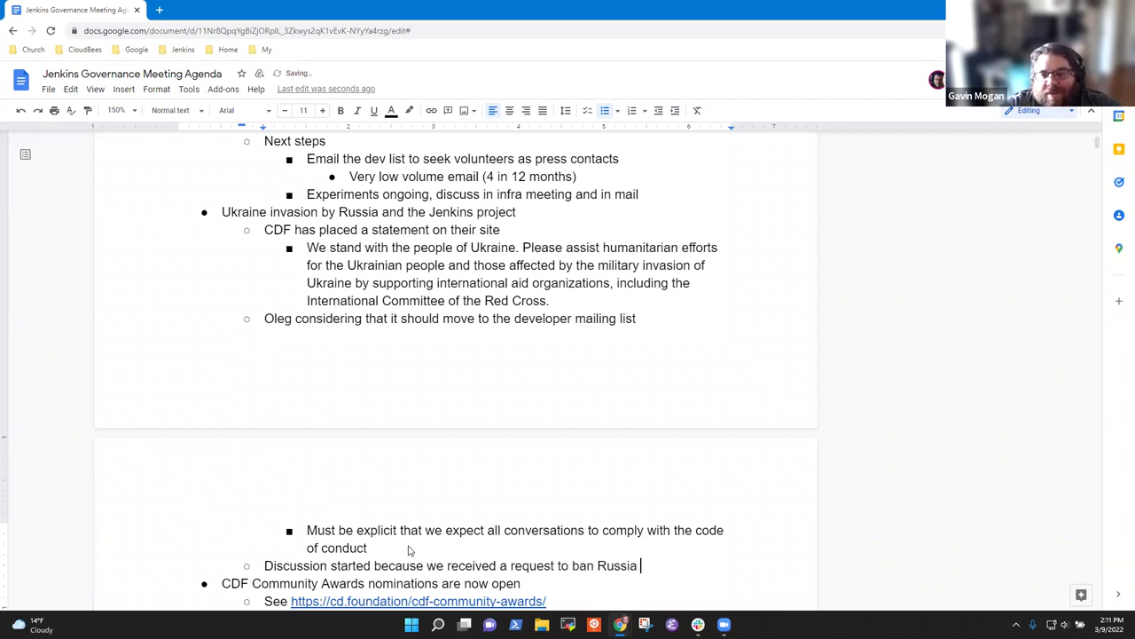
{"action": "key", "text": "BackSpace"}
{"action": "type", "text": "ns and Russian "}
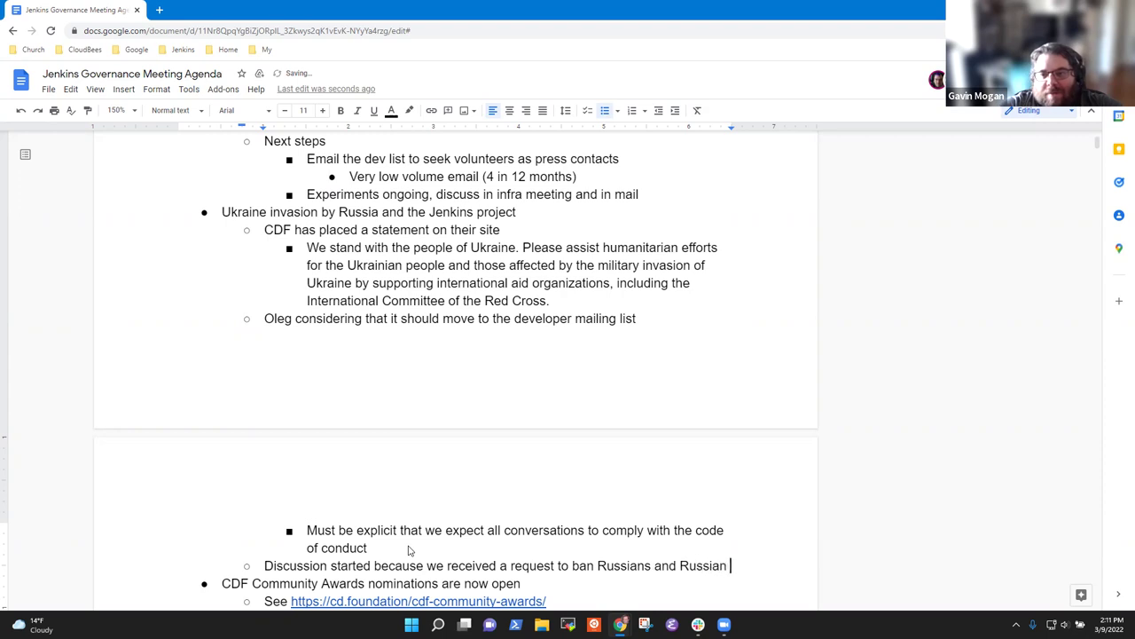
{"action": "type", "text": "IP addresses"}
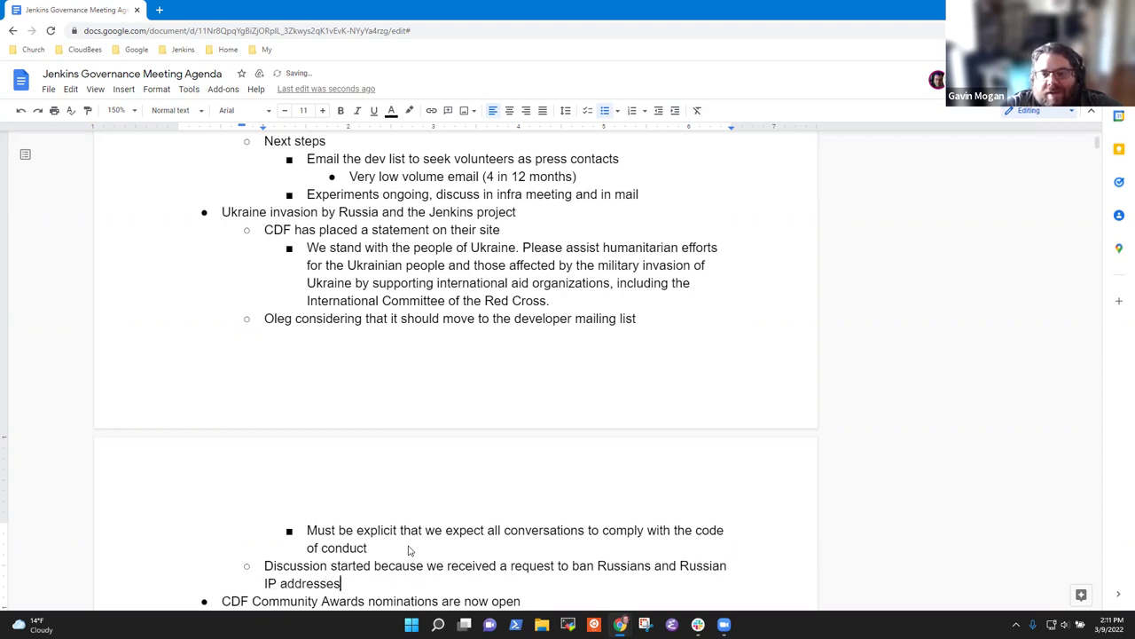
{"action": "type", "text": " from the Jenkins project"}
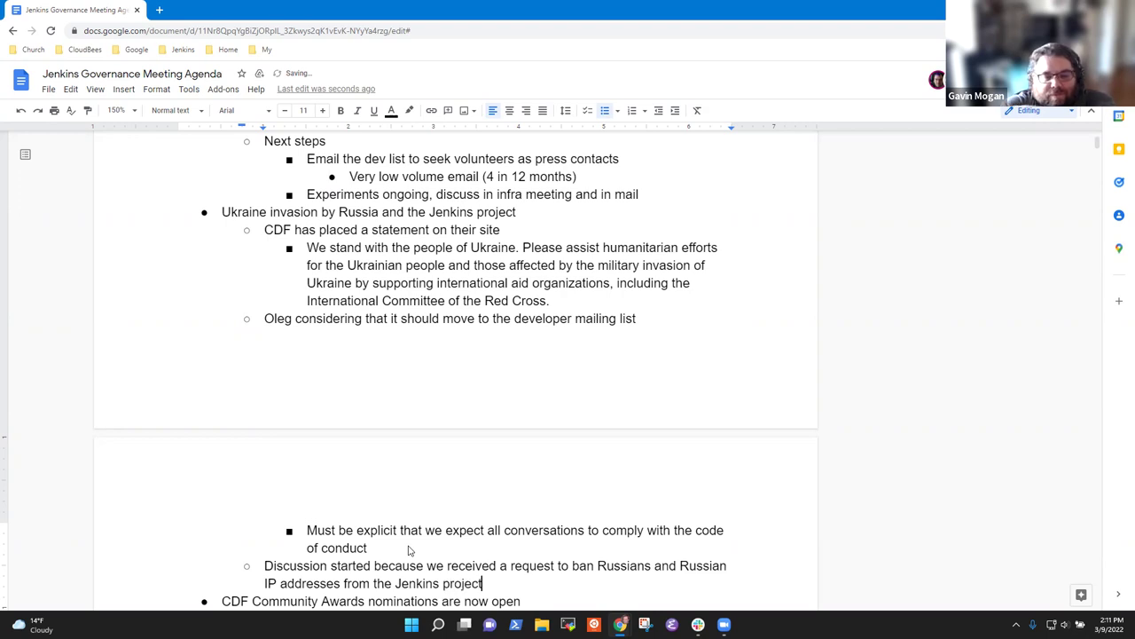
- Add a nested bullet under the discussion item reading "Governance board members +1 to NOT ban Russians or Russian IP addresses"
{"action": "key", "text": "Return"}
{"action": "key", "text": "Tab"}
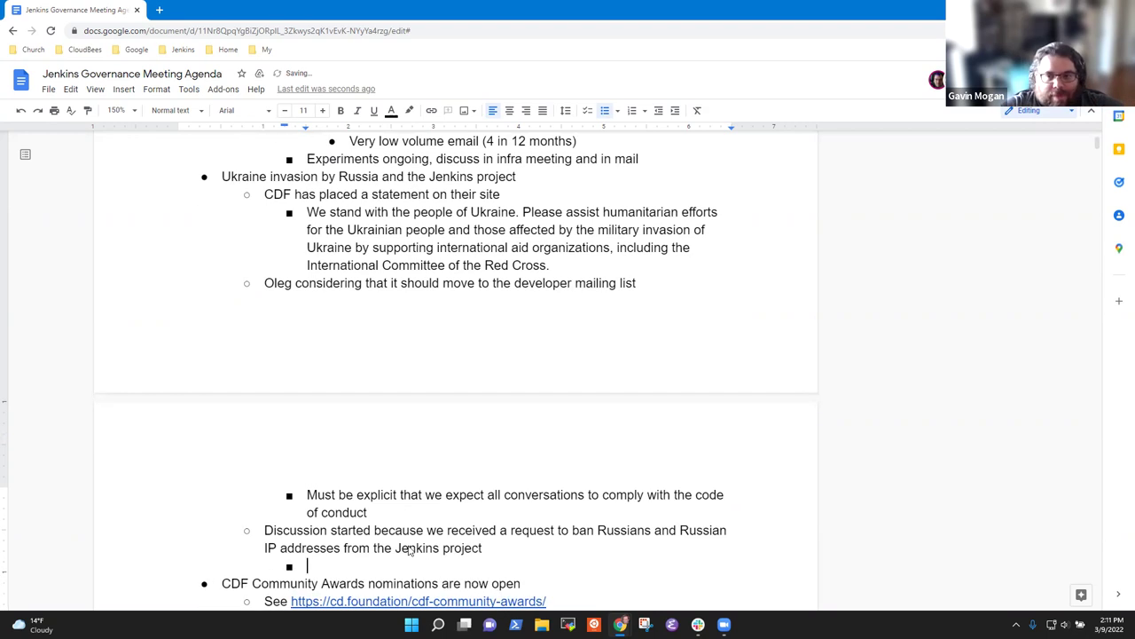
{"action": "type", "text": "Governance board"}
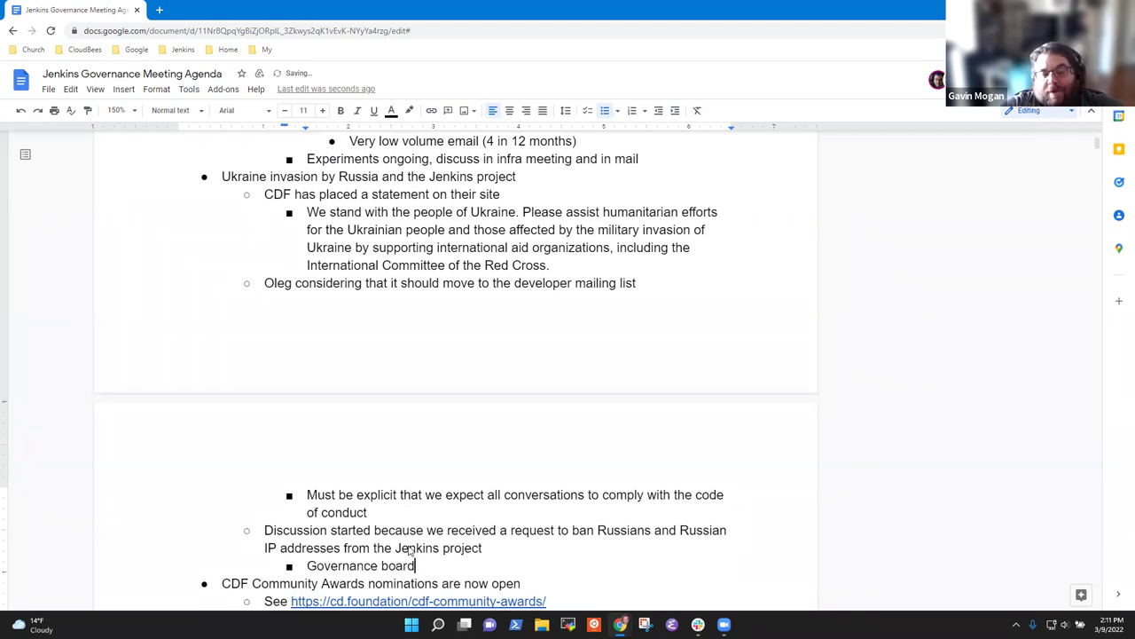
{"action": "type", "text": " members "}
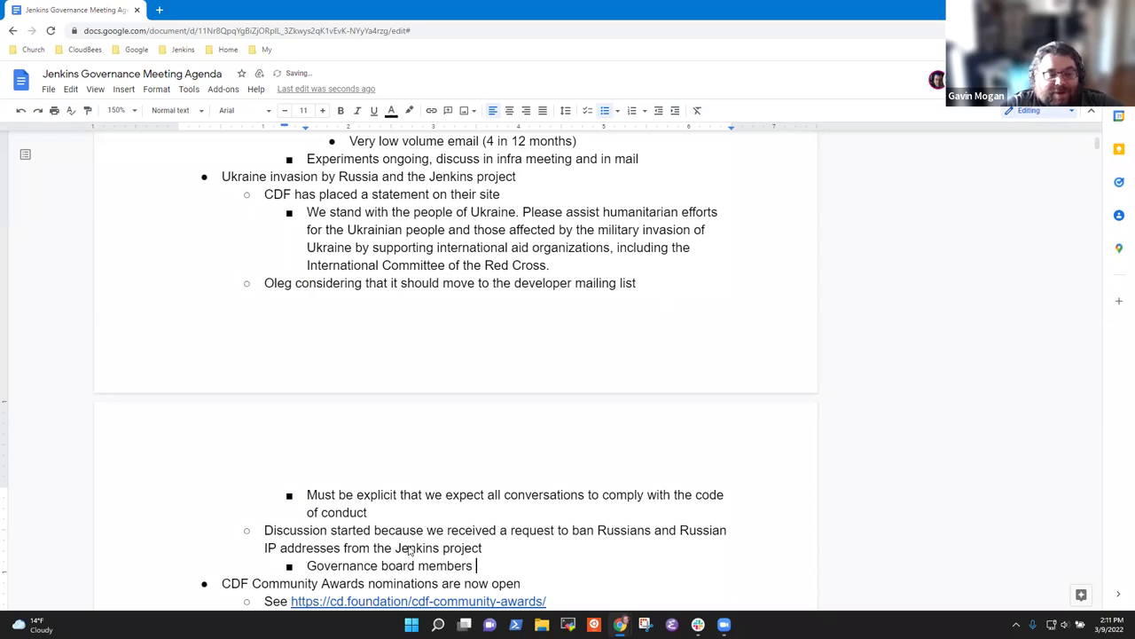
{"action": "type", "text": "+1 to NOT ban Rus"}
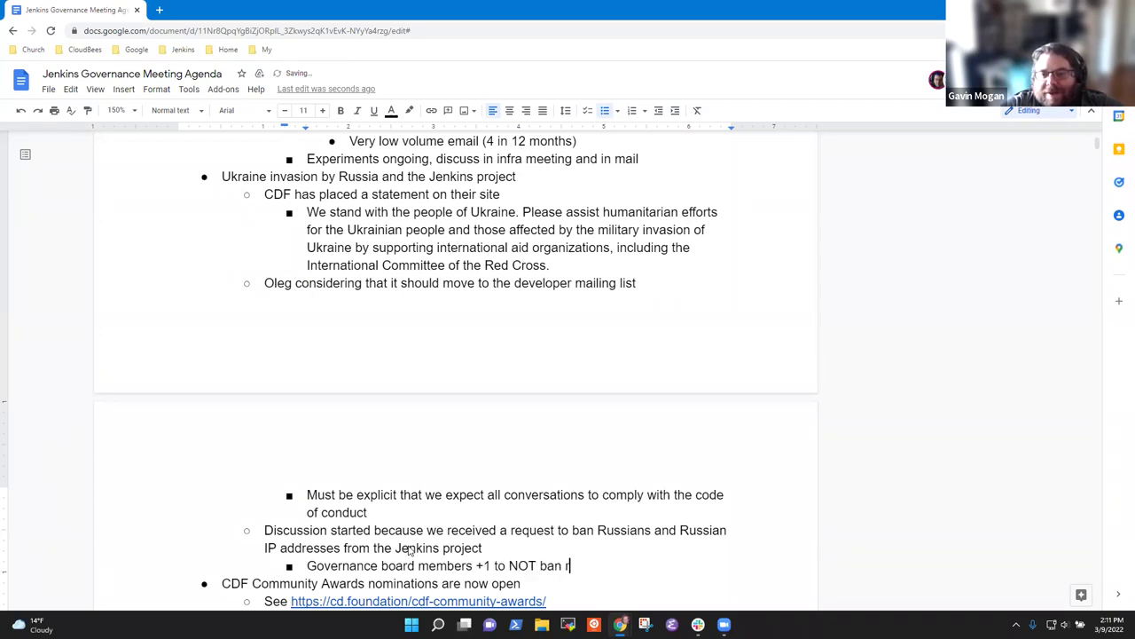
{"action": "type", "text": "sion"}
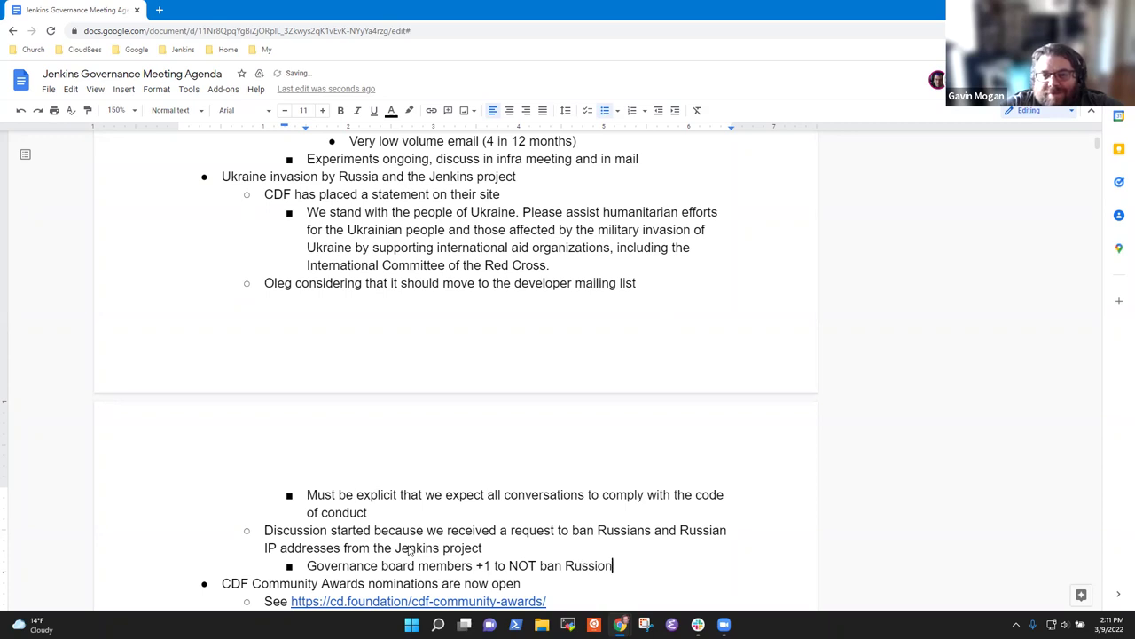
{"action": "key", "text": "BackSpace"}
{"action": "key", "text": "BackSpace"}
{"action": "type", "text": "ans or R"}
{"action": "key", "text": "BackSpace"}
{"action": "key", "text": "BackSpace"}
{"action": "type", "text": "Russian PI"}
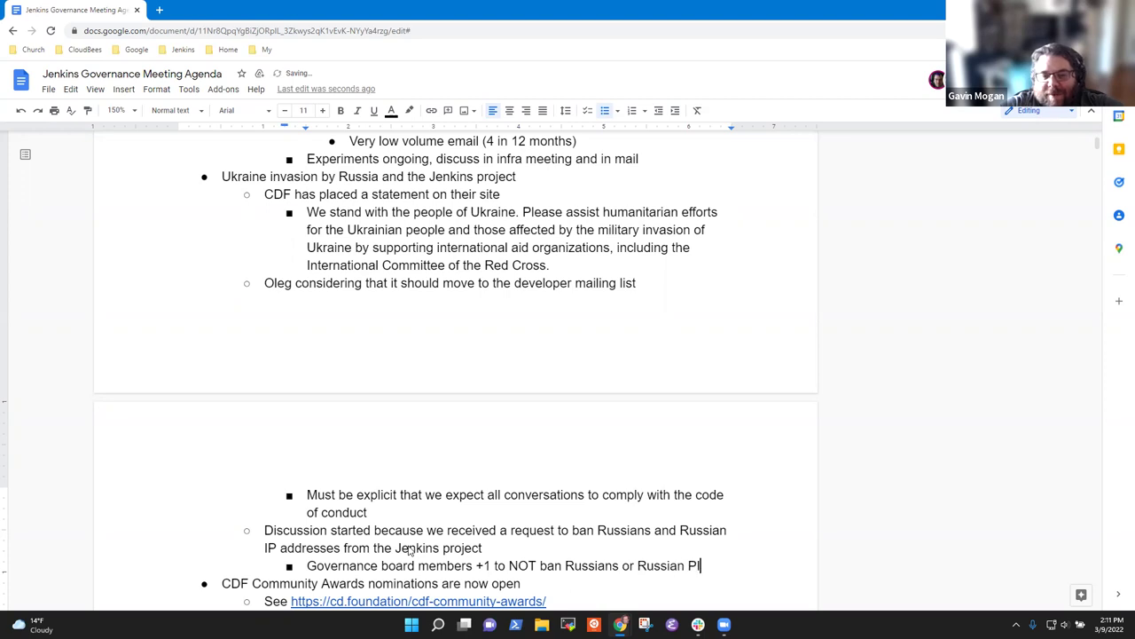
{"action": "key", "text": "BackSpace"}
{"action": "key", "text": "BackSpace"}
{"action": "type", "text": "IP addre"}
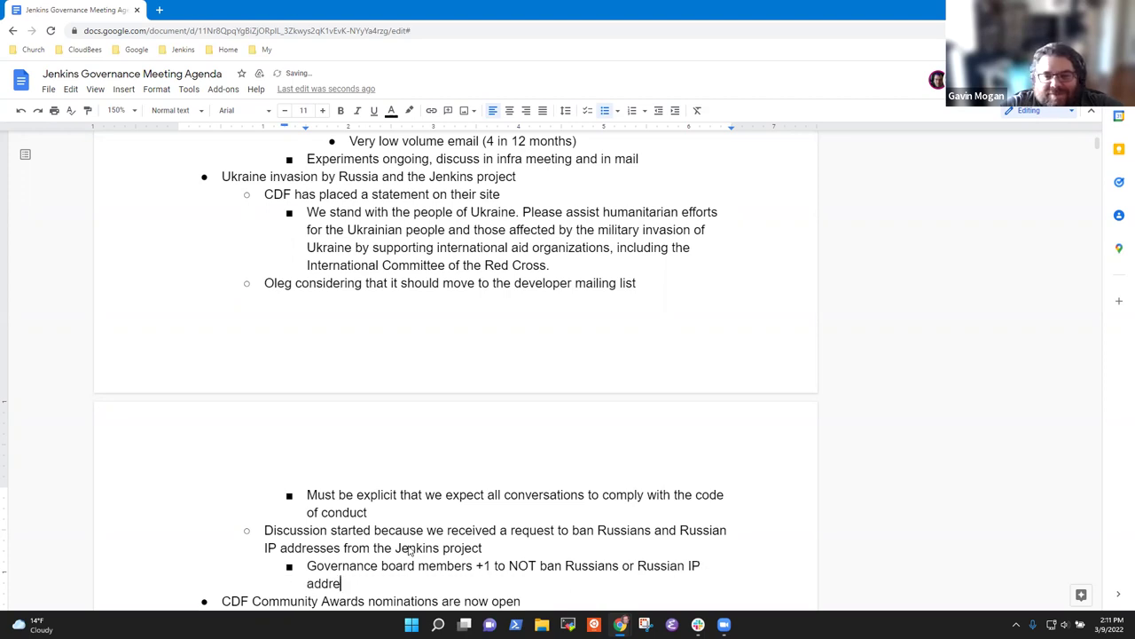
{"action": "type", "text": "sses"}
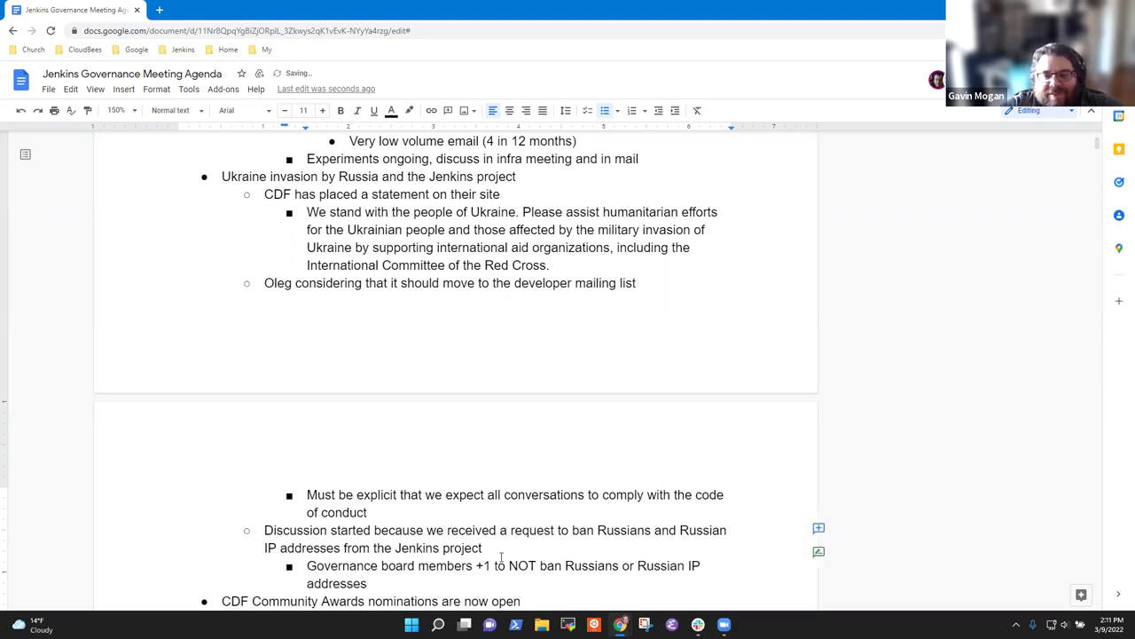
- Append the names of the four agreeing board members in parentheses to the governance board bullet
{"action": "scroll", "coordinate": [502, 557], "scroll_direction": "down", "scroll_amount": 1}
{"action": "type", "text": "(Mark Waite, "}
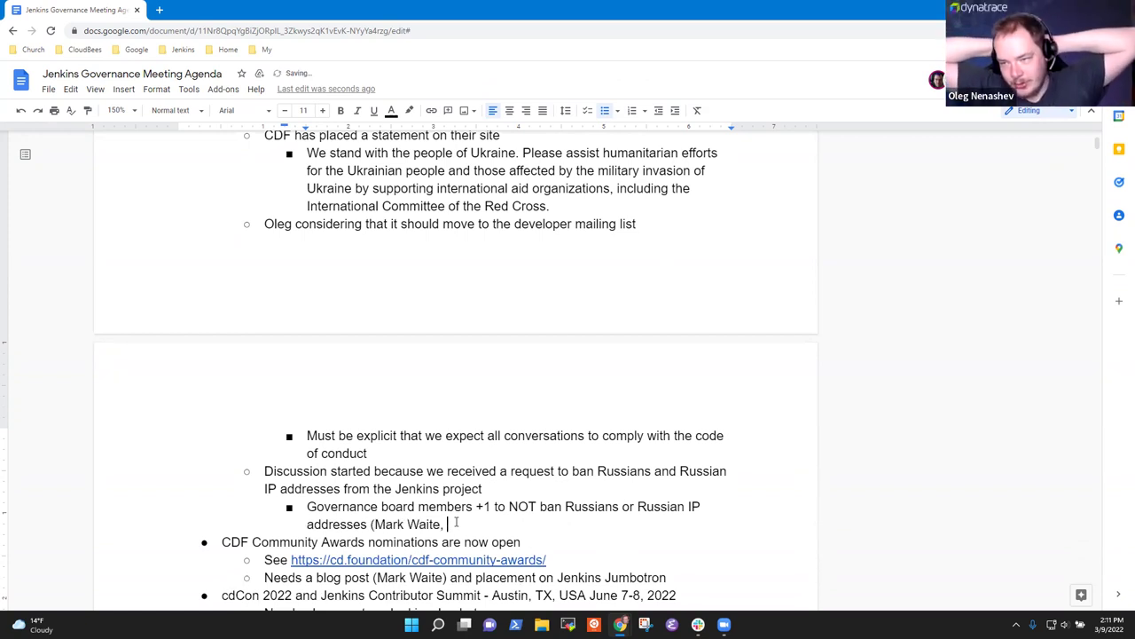
{"action": "type", "text": "Oleg "}
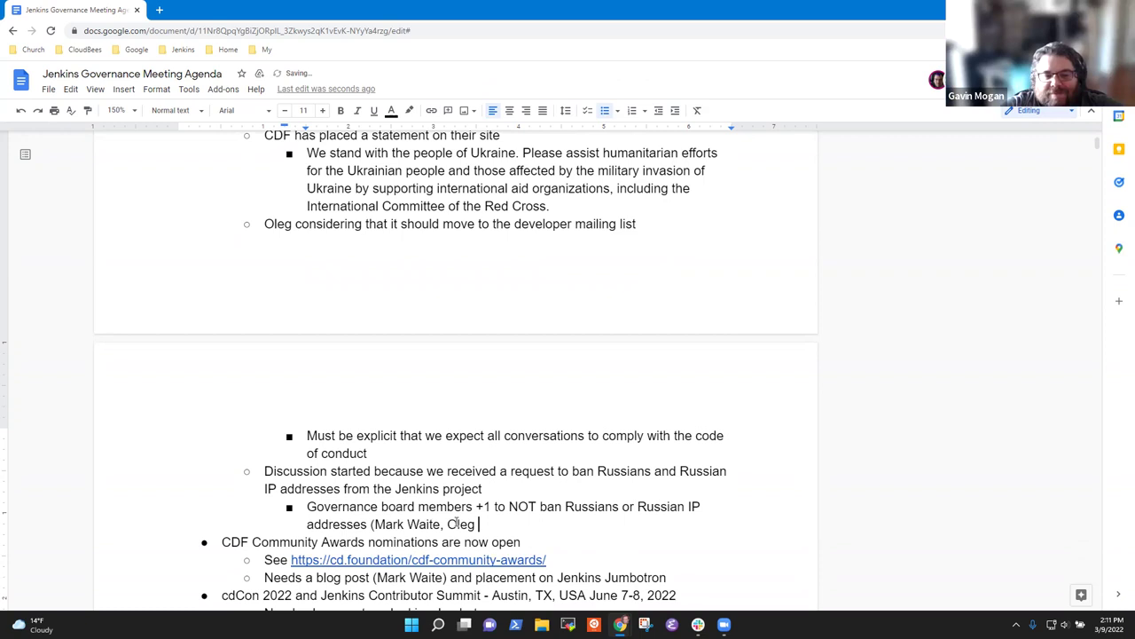
{"action": "type", "text": "Nenashev, Gavin Mogan)"}
{"action": "key", "text": "BackSpace"}
{"action": "type", "text": ", Kohs"}
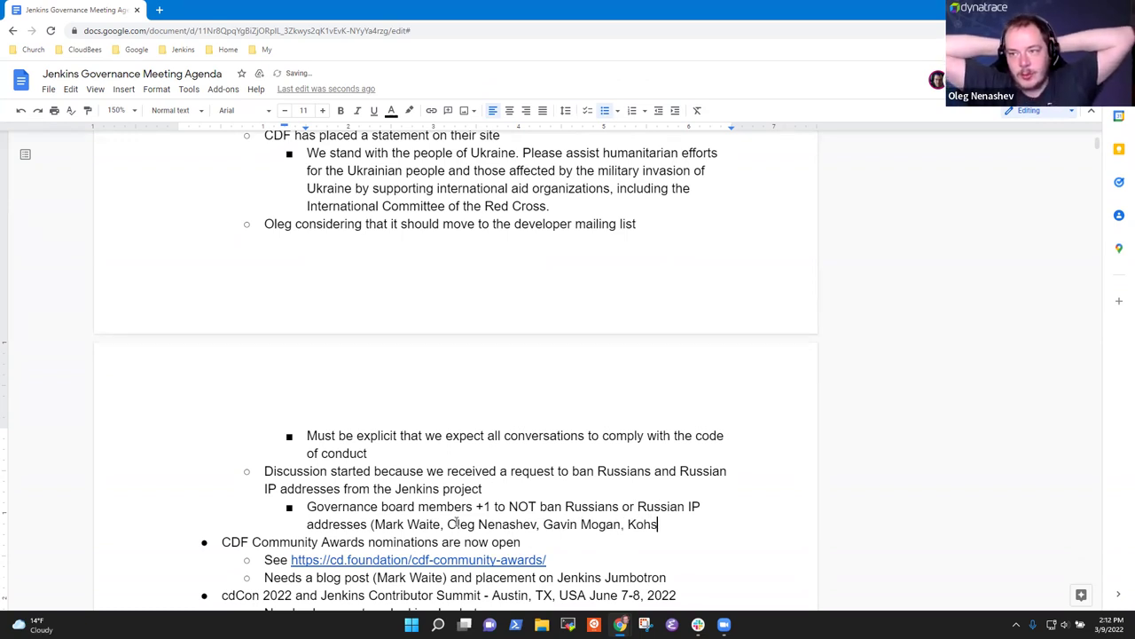
{"action": "type", "text": "uke K"}
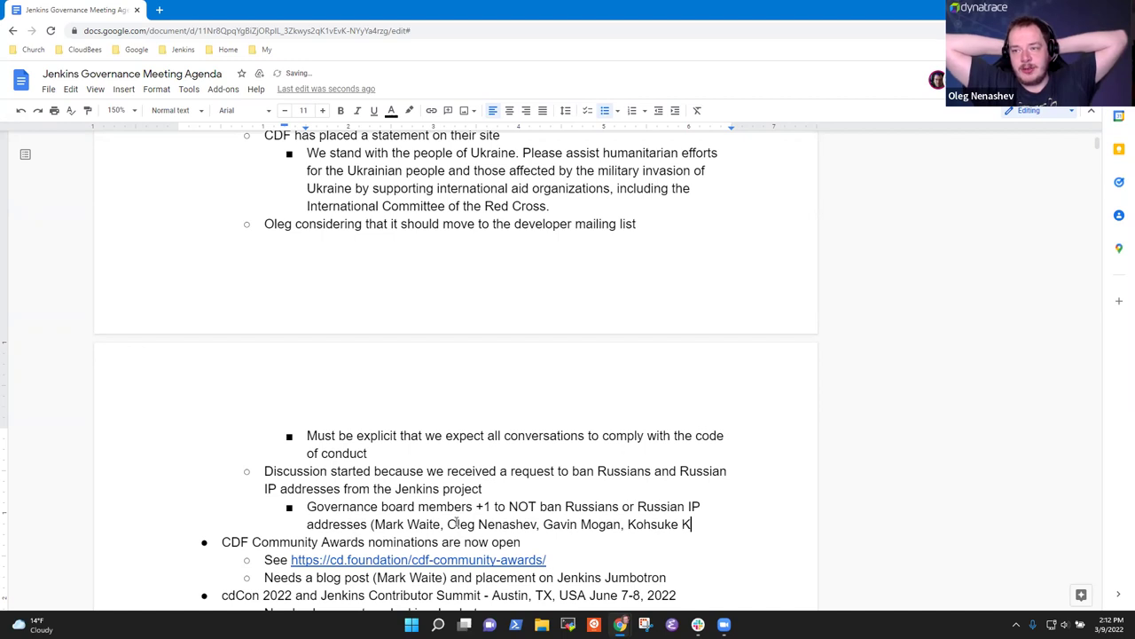
{"action": "type", "text": ")"}
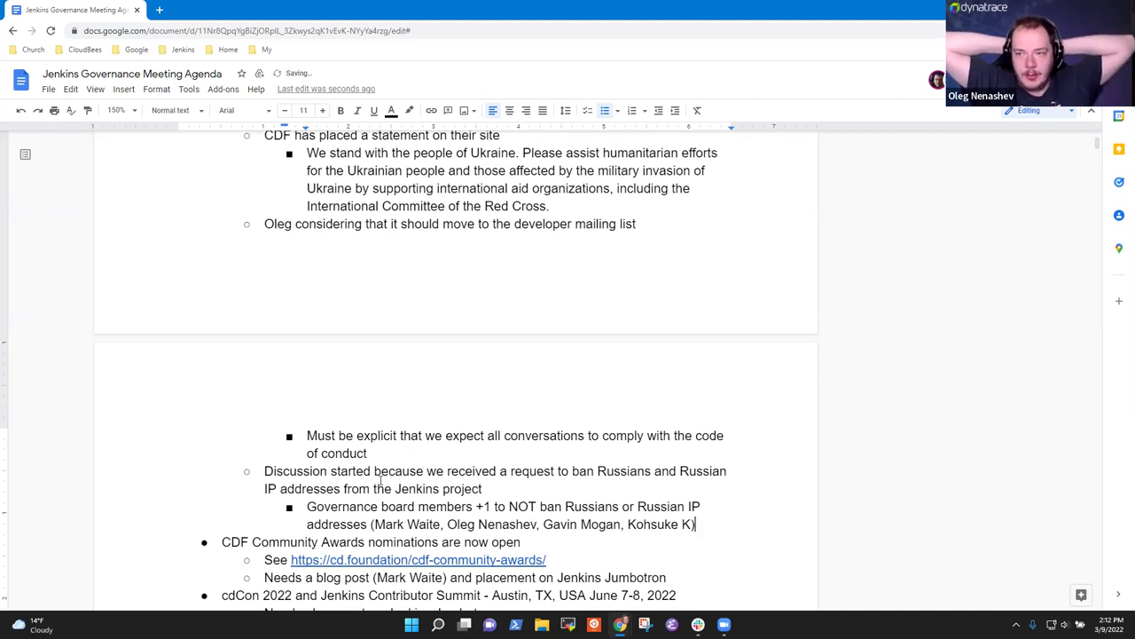
- Insert a bullet directly below the quoted CDF statement reading "Discussed in the governing board of CDF"
{"action": "left_click", "coordinate": [423, 224]}
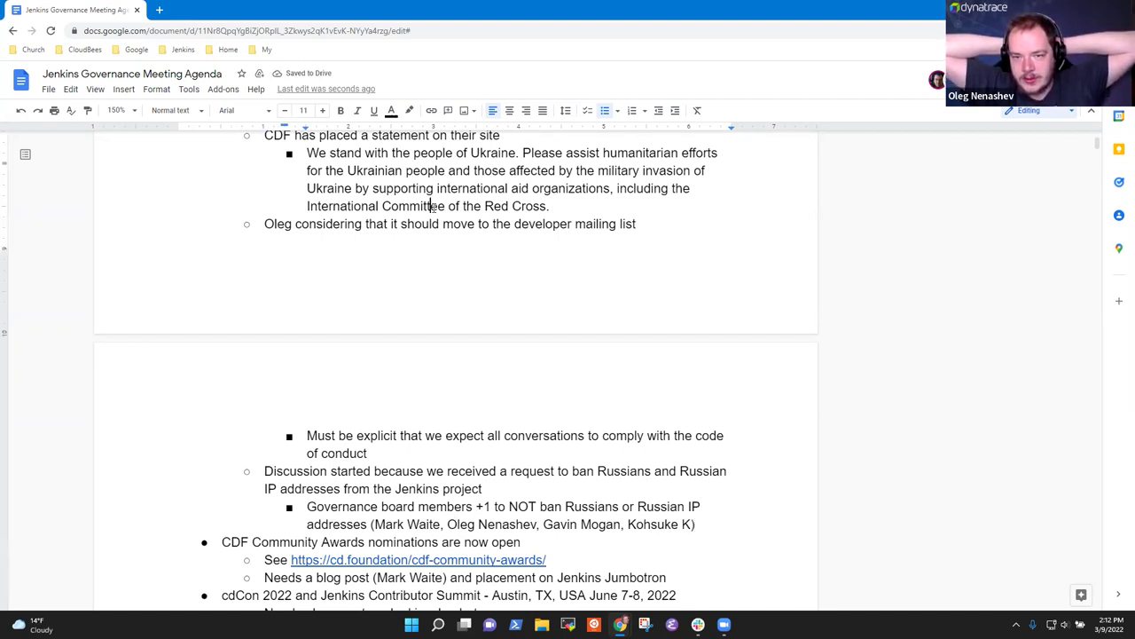
{"action": "left_click", "coordinate": [537, 203]}
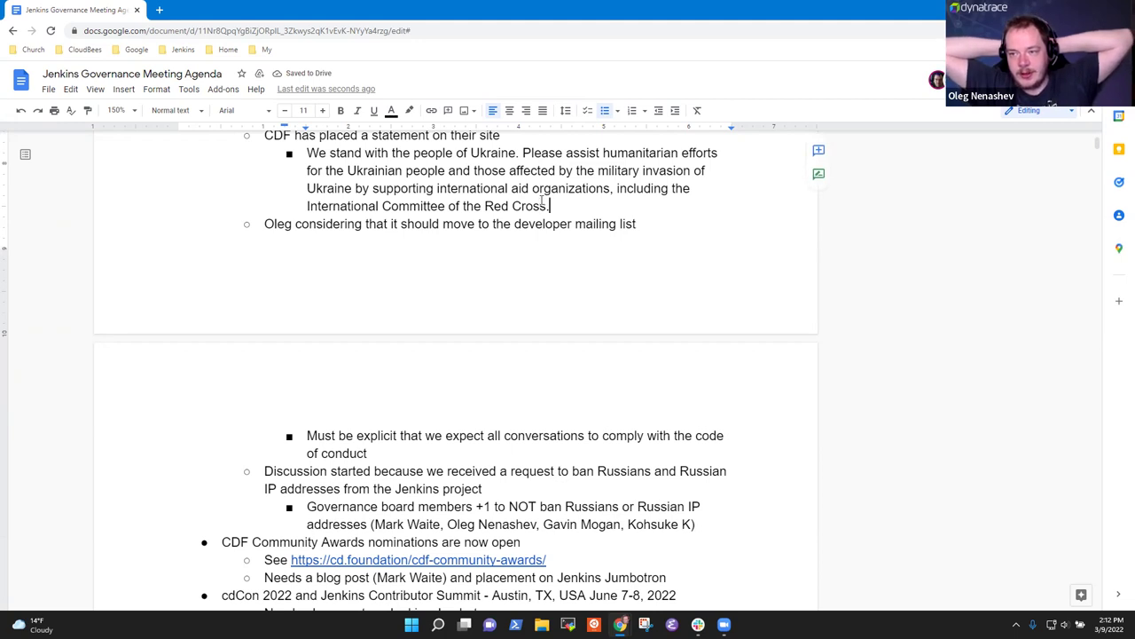
{"action": "key", "text": "Return"}
{"action": "type", "text": "Discuis"}
{"action": "key", "text": "BackSpace"}
{"action": "key", "text": "BackSpace"}
{"action": "type", "text": "ssed in the "}
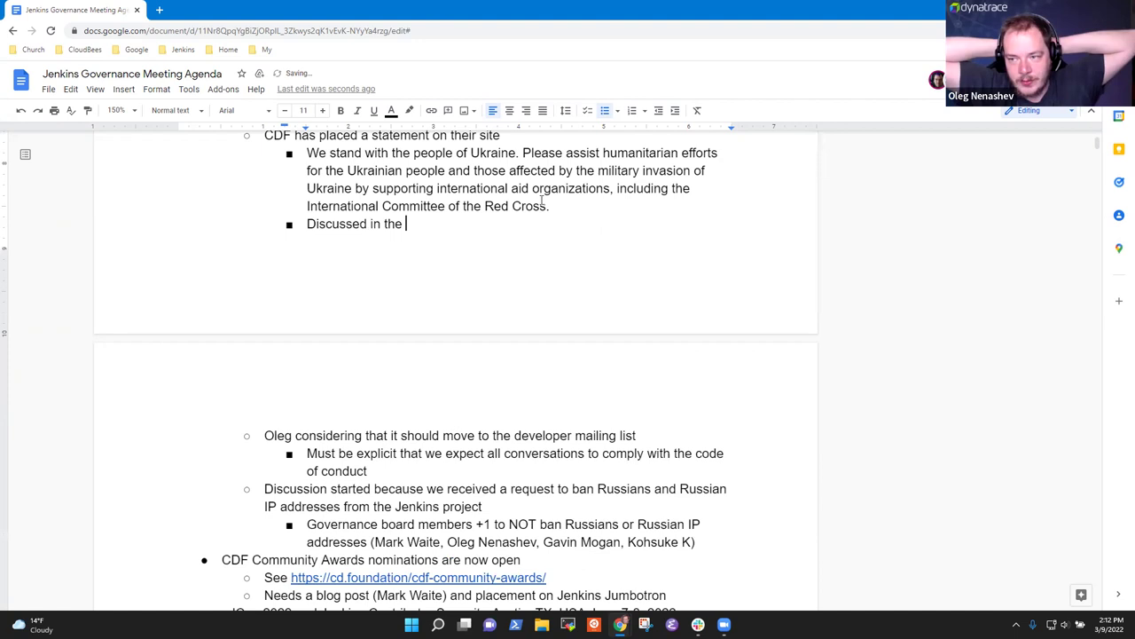
{"action": "type", "text": "governing bo"}
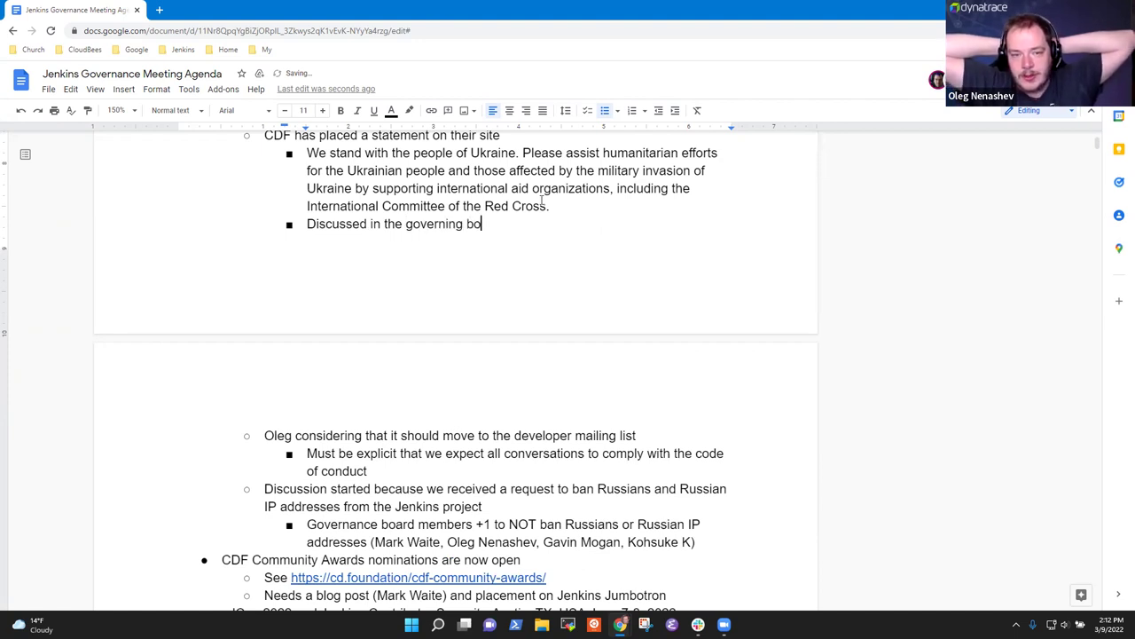
{"action": "type", "text": "ard of CDF"}
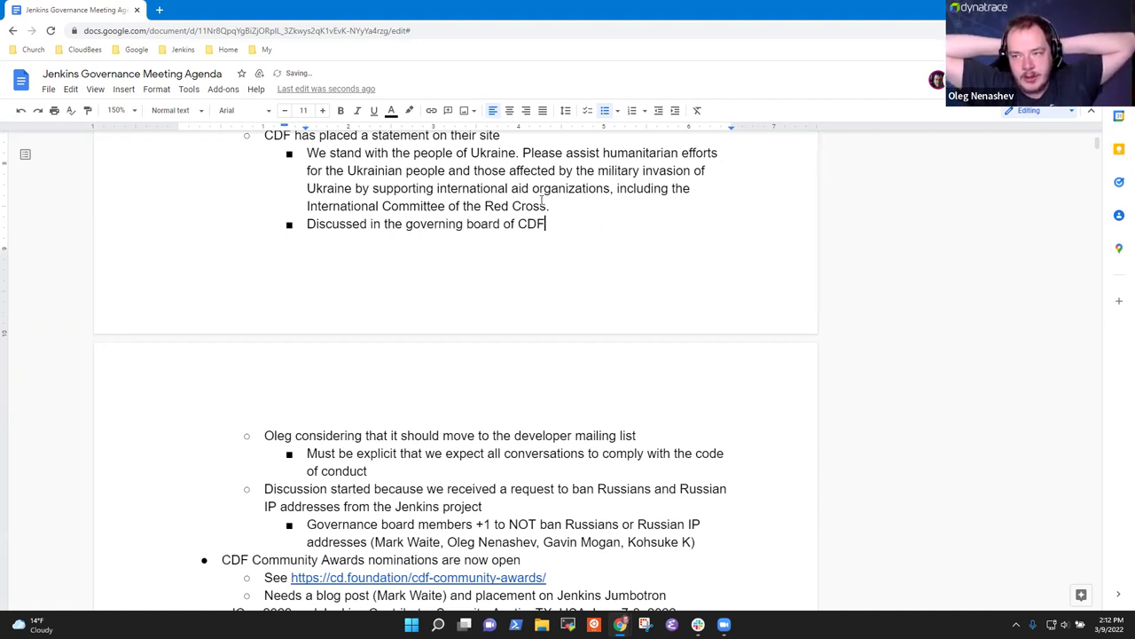
- Add another bullet at the same level reading "We can do the same in the Jenkins developer mailing list"
{"action": "key", "text": "Return"}
{"action": "type", "text": "We can do t"}
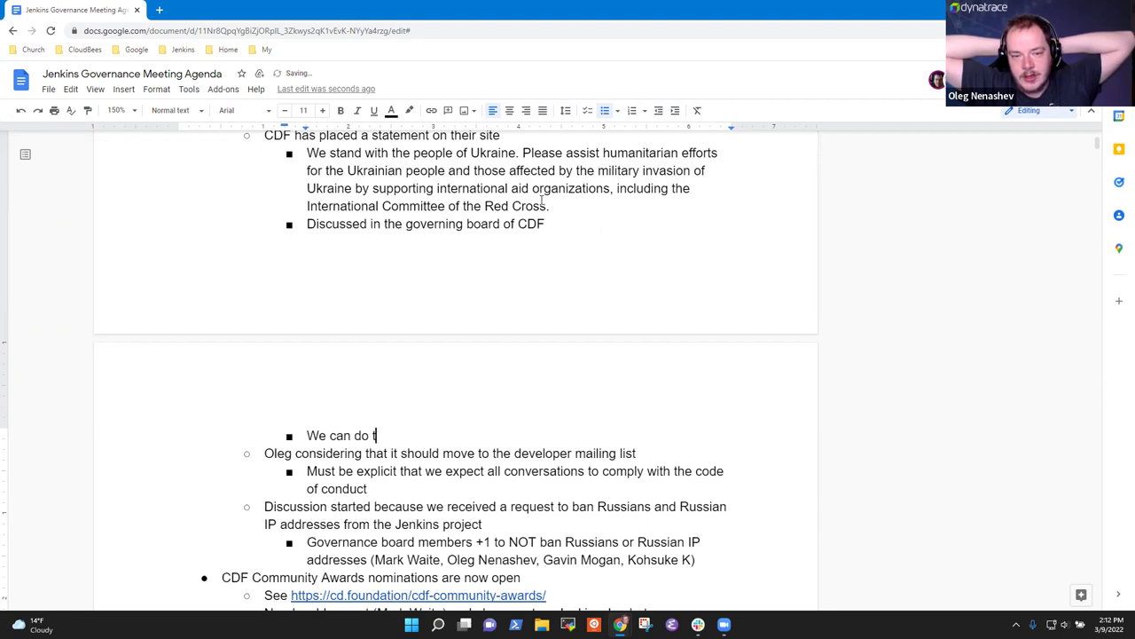
{"action": "type", "text": "he same in the Jenkins"}
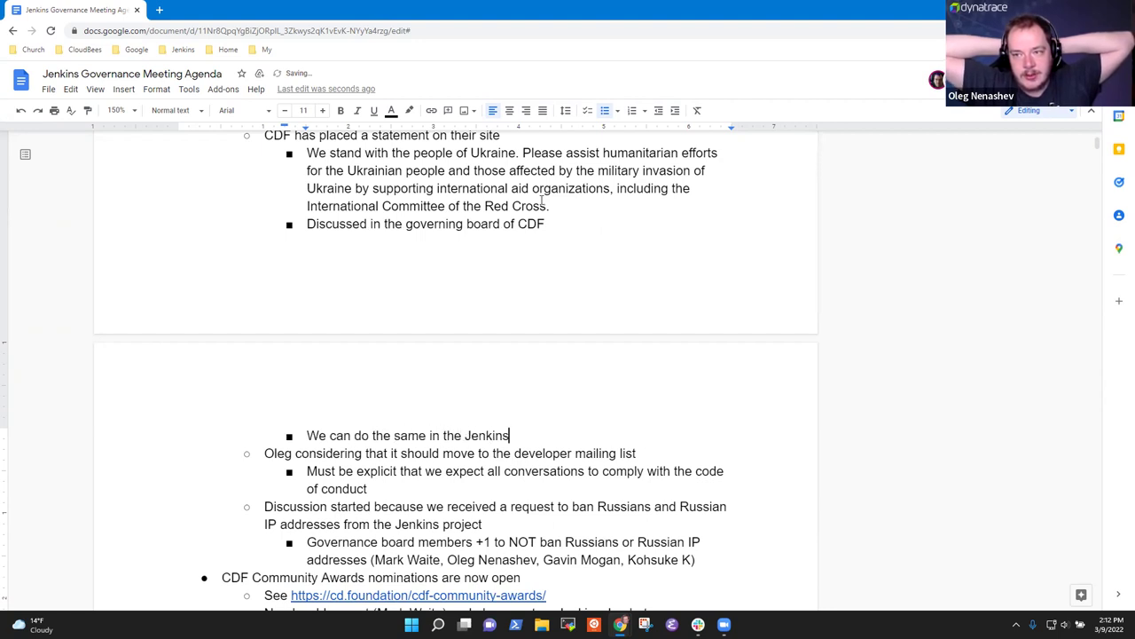
{"action": "type", "text": " developer mailing"}
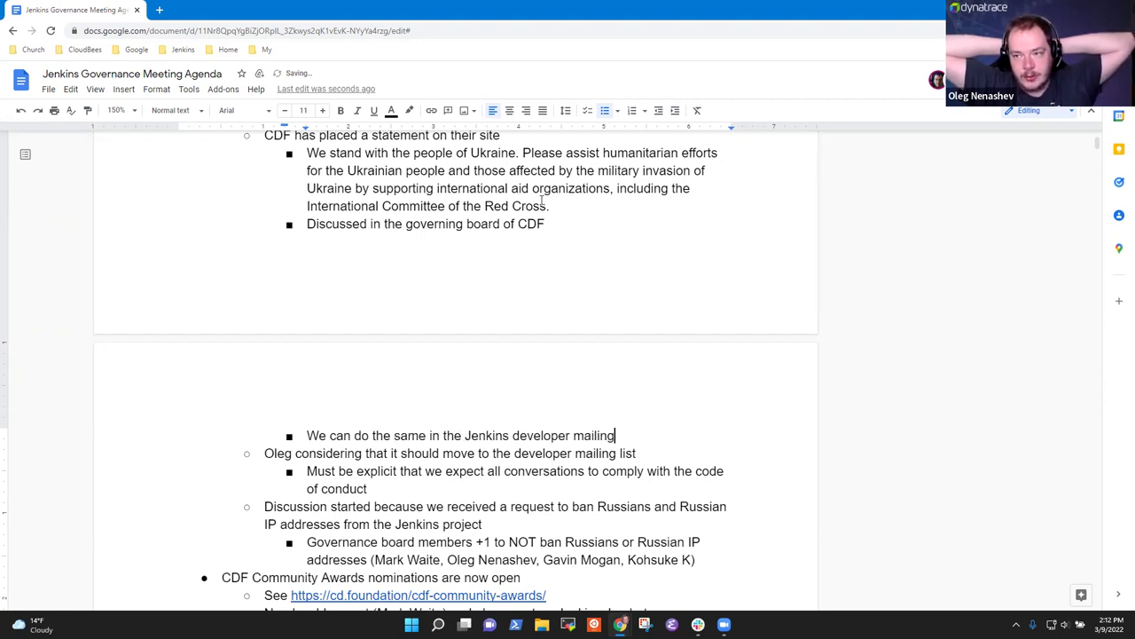
{"action": "type", "text": " list"}
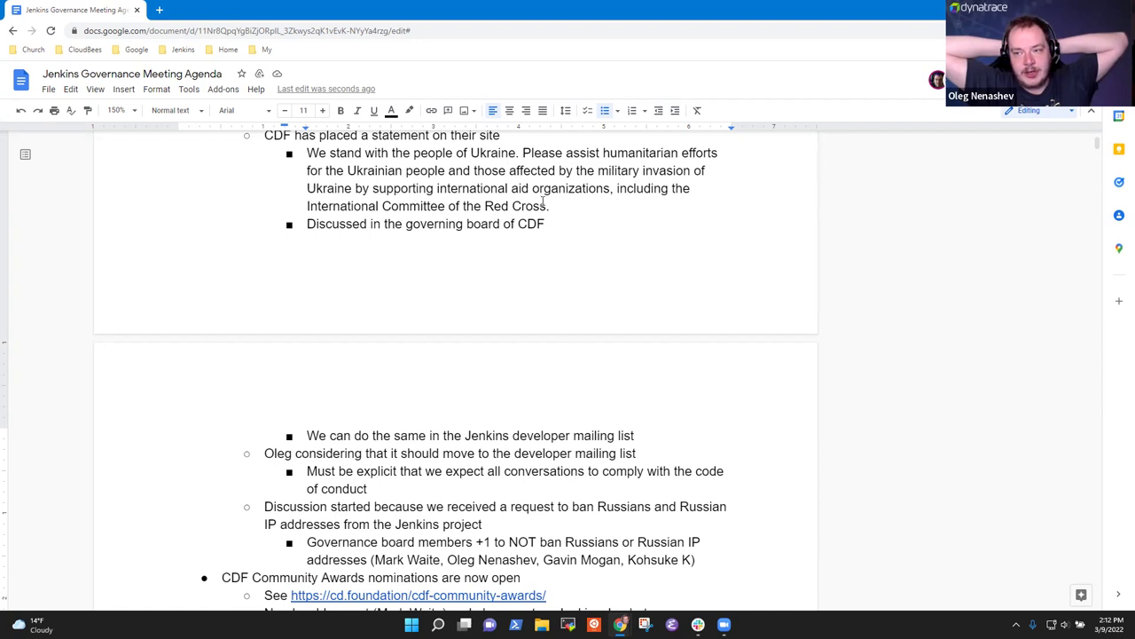
- Turn off the print layout so the page break gap no longer splits the notes
{"action": "left_click", "coordinate": [98, 91]}
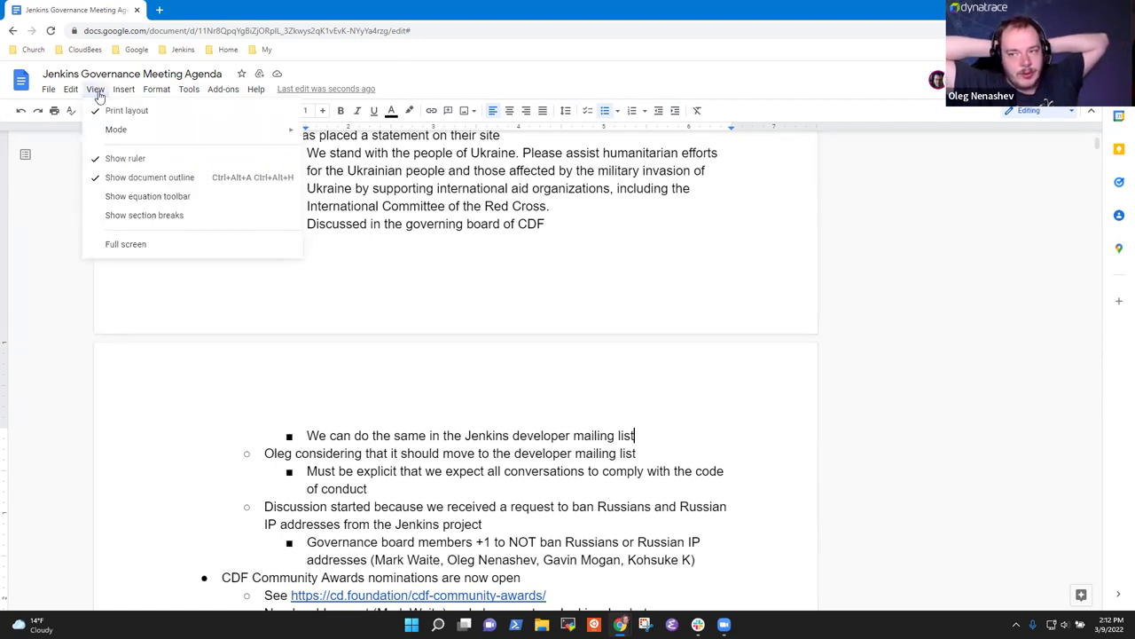
{"action": "left_click", "coordinate": [124, 110]}
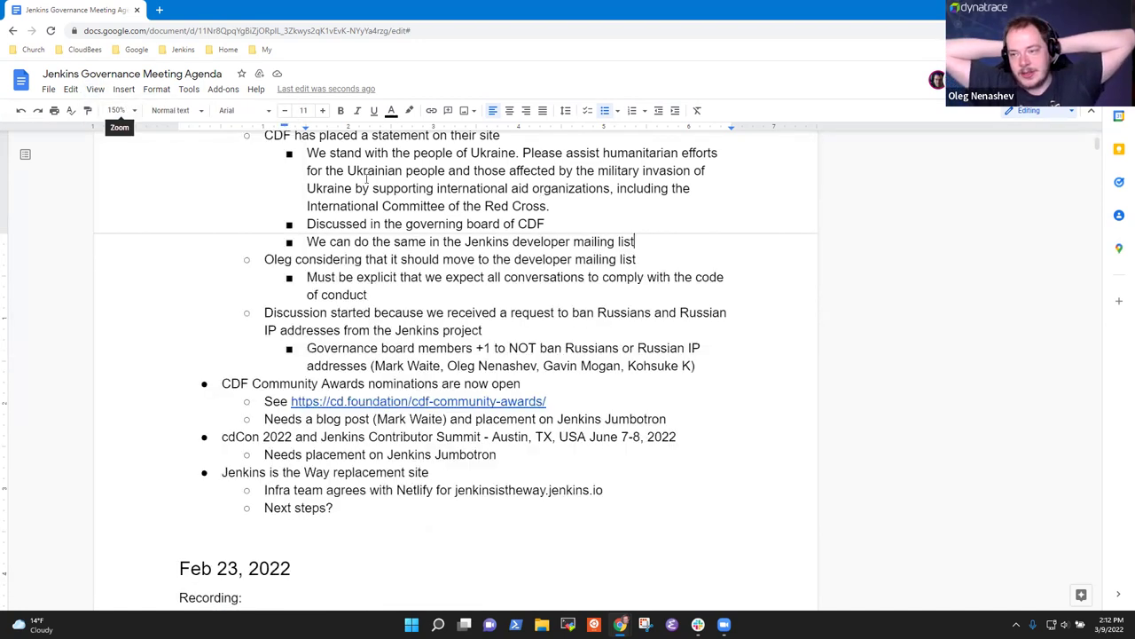
- Add a bullet below the developer mailing list suggestion reading "Support contributors"
{"action": "key", "text": "Return"}
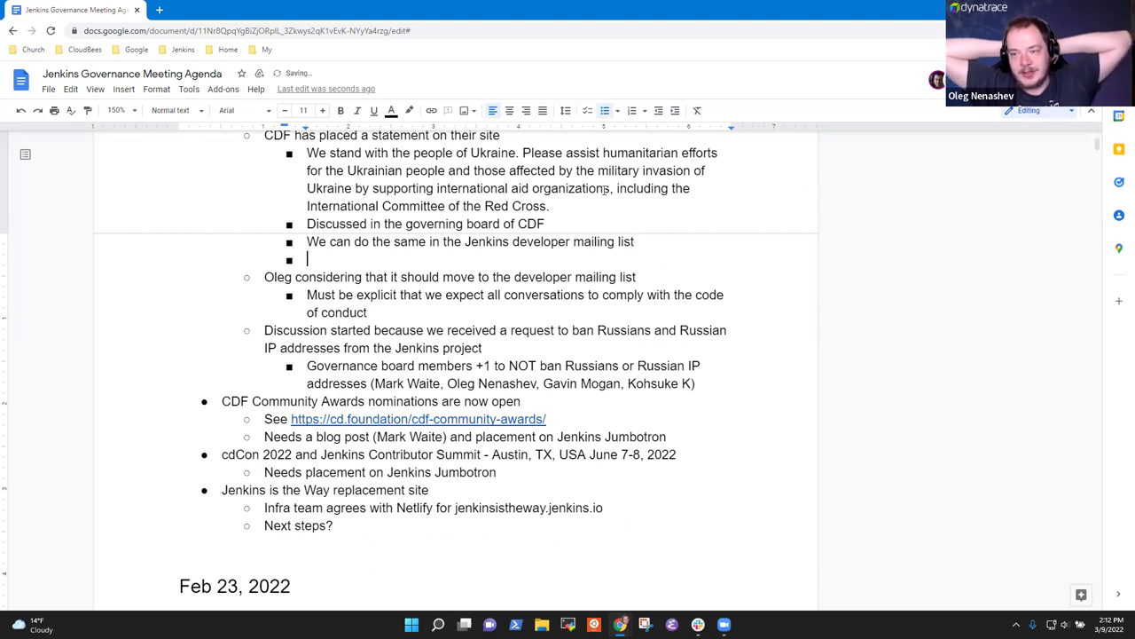
{"action": "type", "text": "Support "}
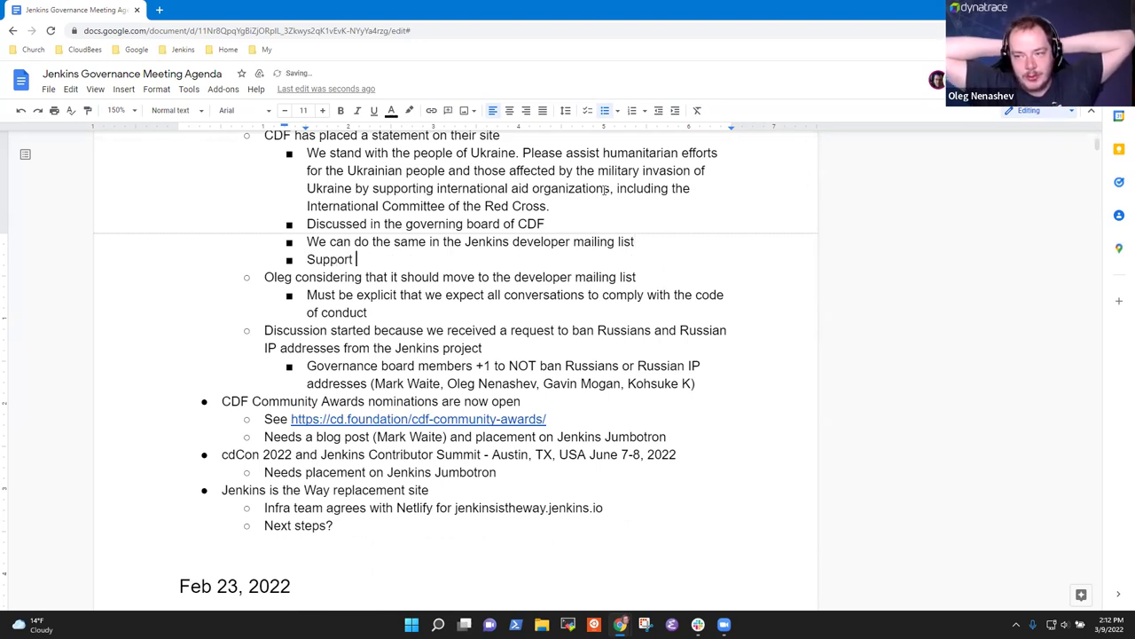
{"action": "type", "text": "contributors, encv"}
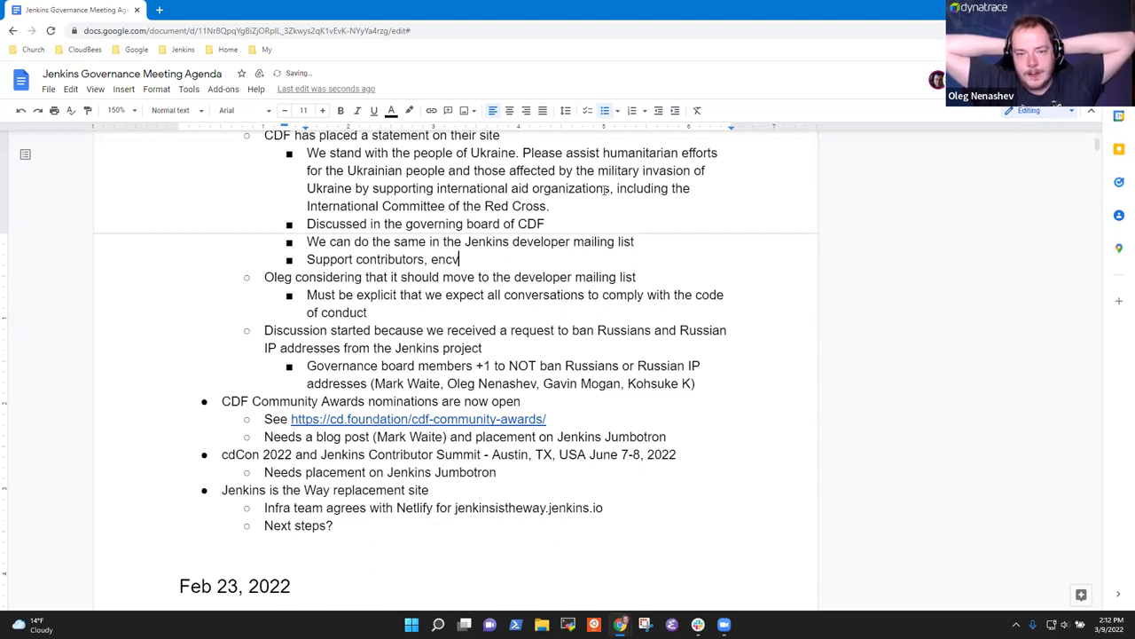
{"action": "key", "text": "BackSpace"}
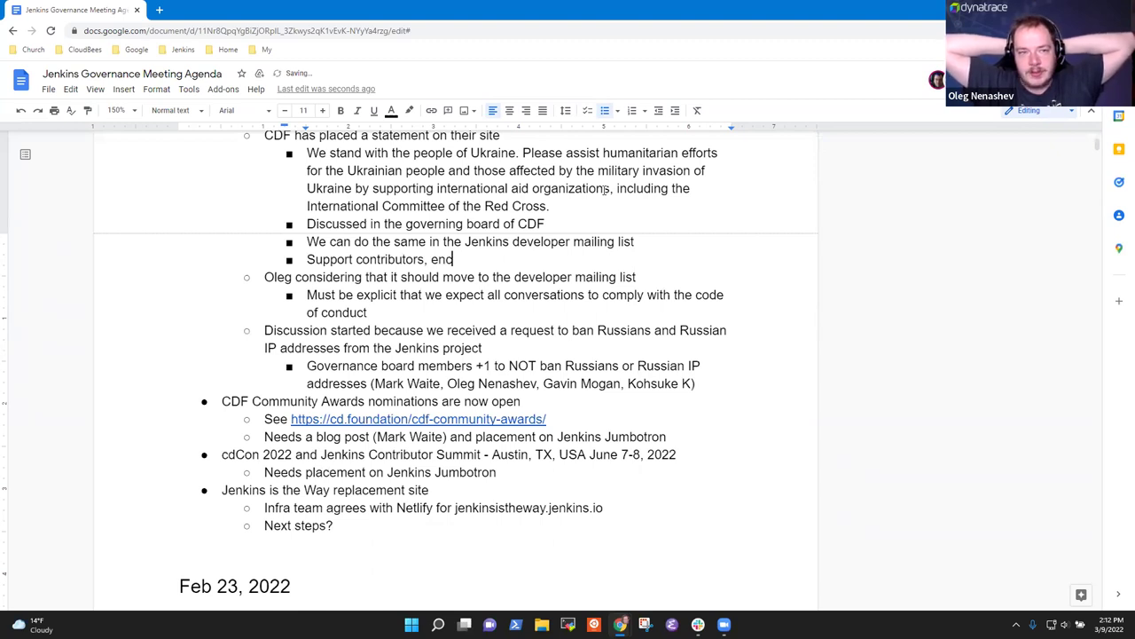
{"action": "key", "text": "BackSpace"}
{"action": "key", "text": "BackSpace"}
{"action": "key", "text": "BackSpace"}
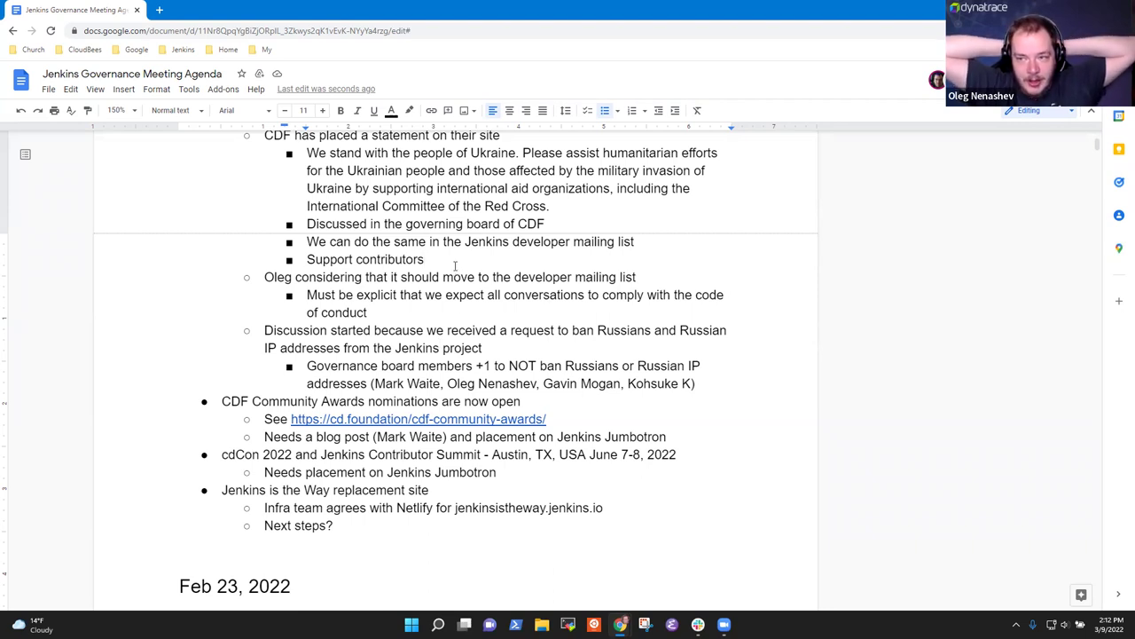
- Add another bullet at the same level reading "Could consider a modified logo to show solidarity with Ukraine"
{"action": "key", "text": "Return"}
{"action": "type", "text": "Could "}
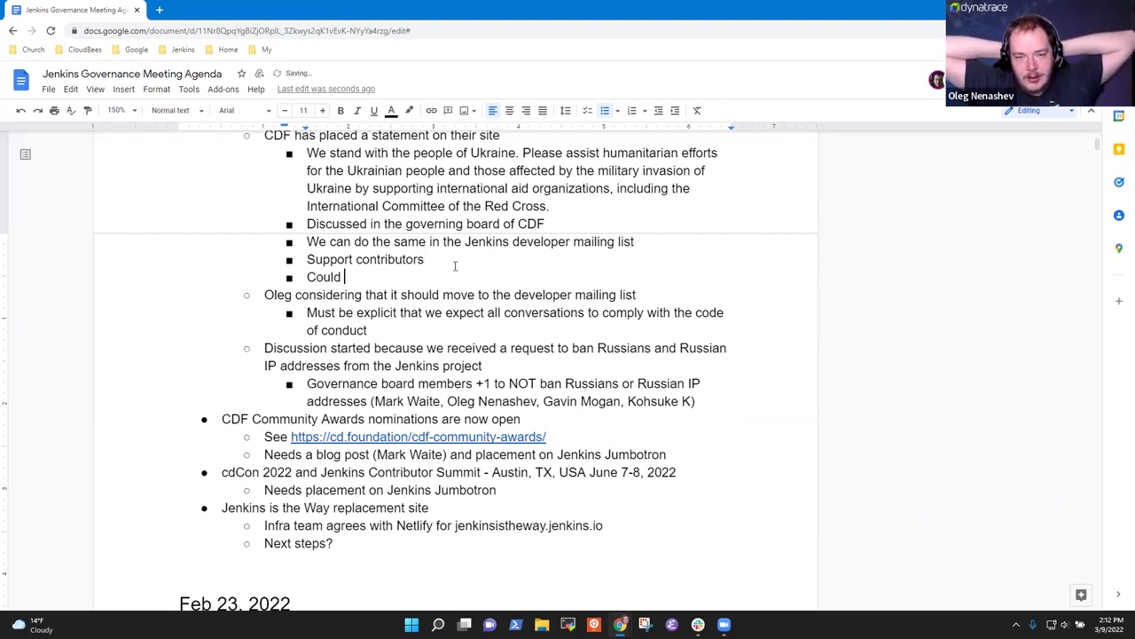
{"action": "type", "text": "consider a mod"}
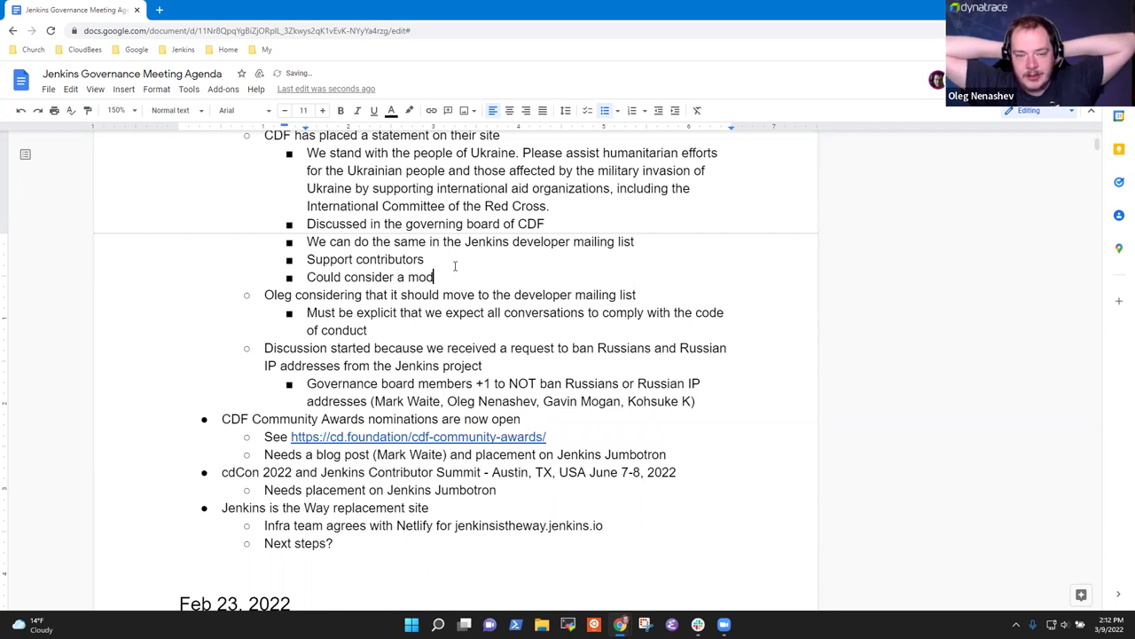
{"action": "type", "text": "ified logo to so"}
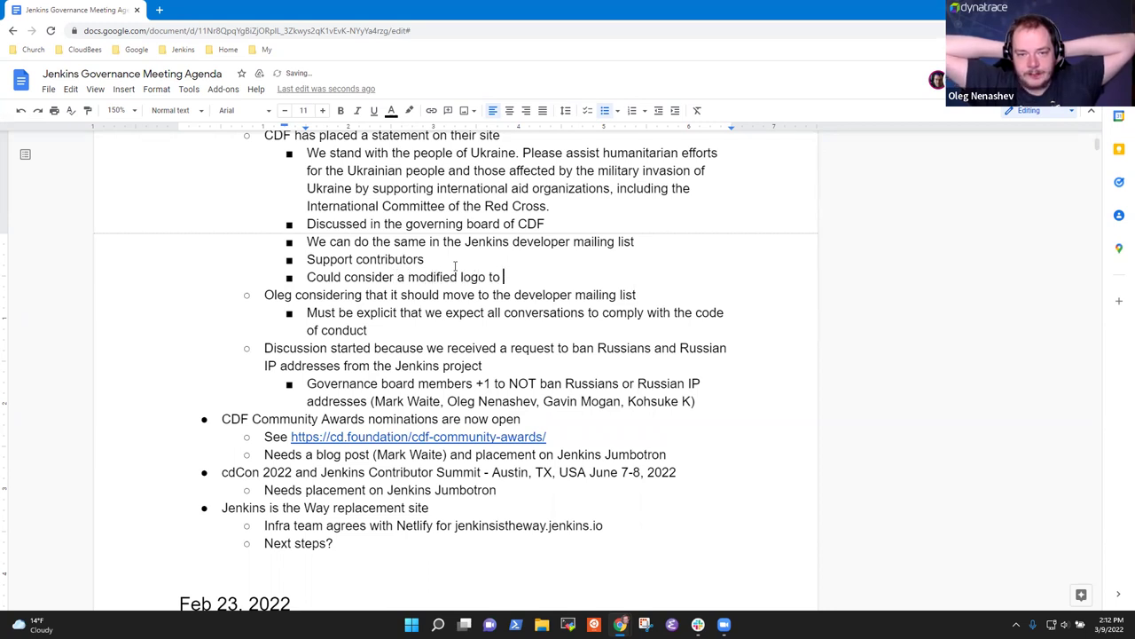
{"action": "key", "text": "BackSpace"}
{"action": "type", "text": "igna"}
{"action": "key", "text": "BackSpace"}
{"action": "key", "text": "BackSpace"}
{"action": "key", "text": "BackSpace"}
{"action": "key", "text": "BackSpace"}
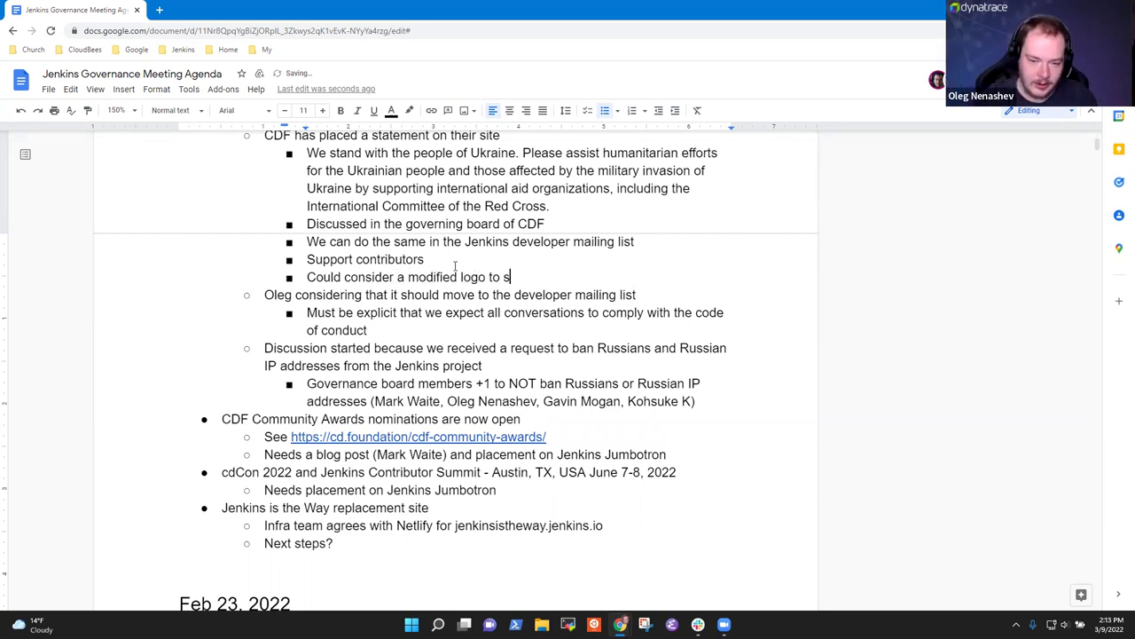
{"action": "type", "text": "how solida"}
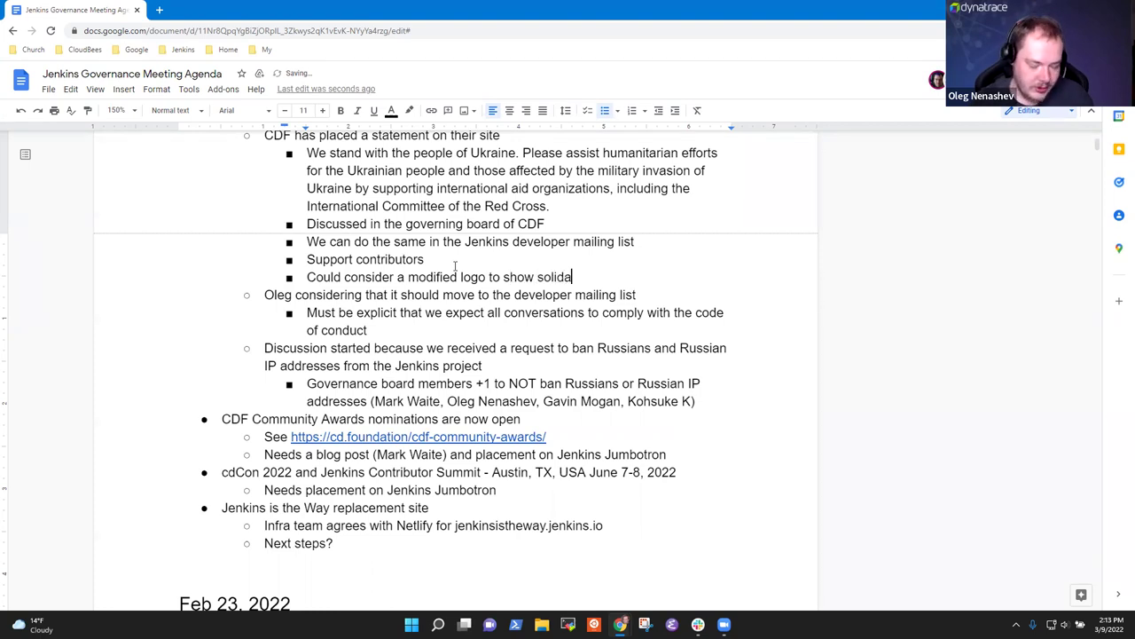
{"action": "type", "text": "rity with "}
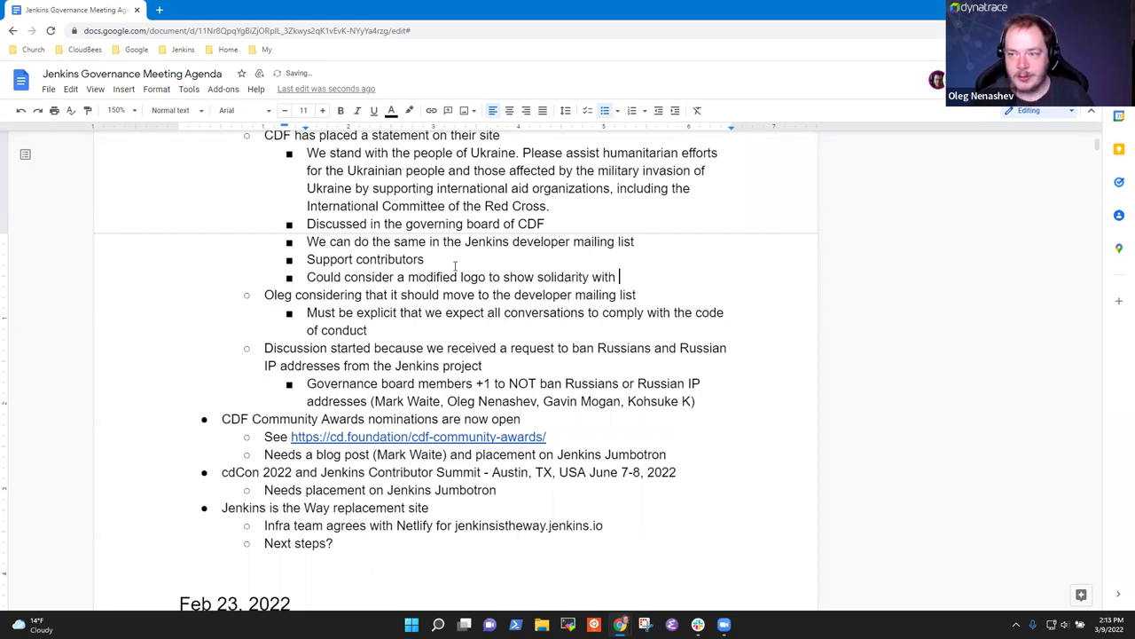
{"action": "type", "text": "Ukraine"}
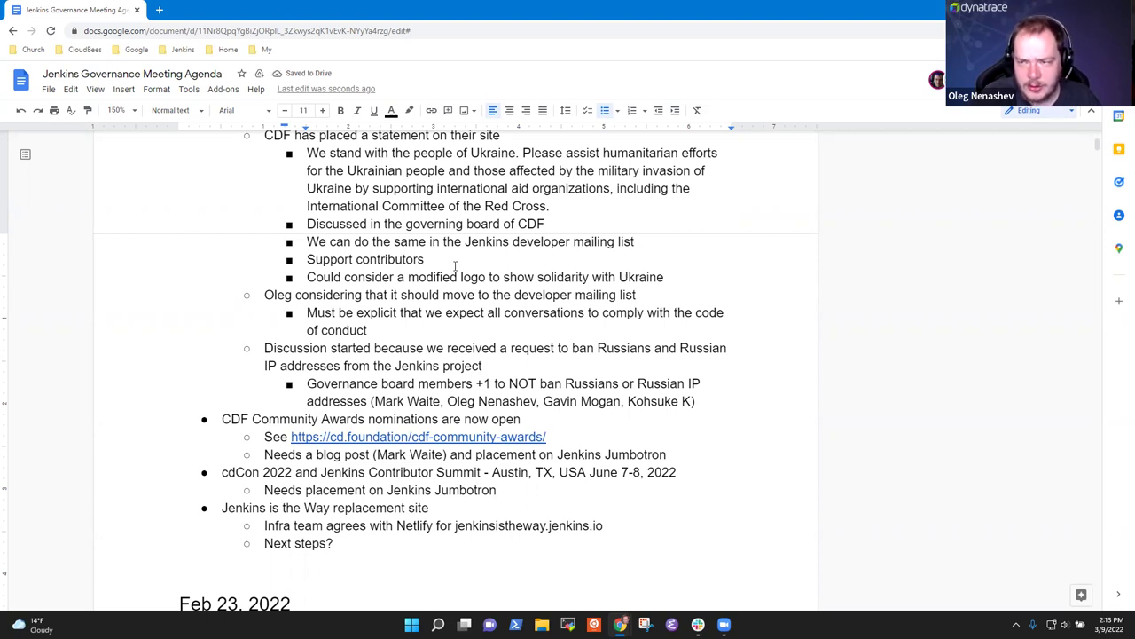
- Add a nested bullet under the modified logo item reading "Posted in Advocacy & Outreach"
{"action": "key", "text": "Return"}
{"action": "key", "text": "Tab"}
{"action": "type", "text": "Poste"}
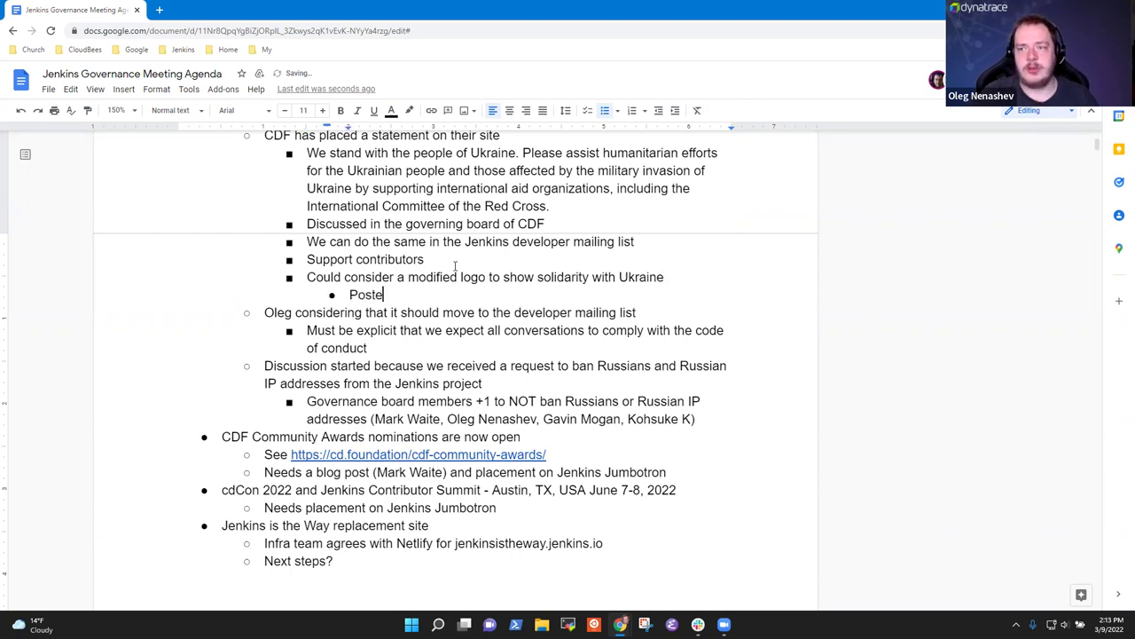
{"action": "type", "text": "d in Advocacy a& Outreach"}
{"action": "key", "text": "ctrl+Left"}
{"action": "key", "text": "ctrl+Left"}
{"action": "key", "text": "BackSpace"}
{"action": "key", "text": "Delete"}
{"action": "type", "text": "&"}
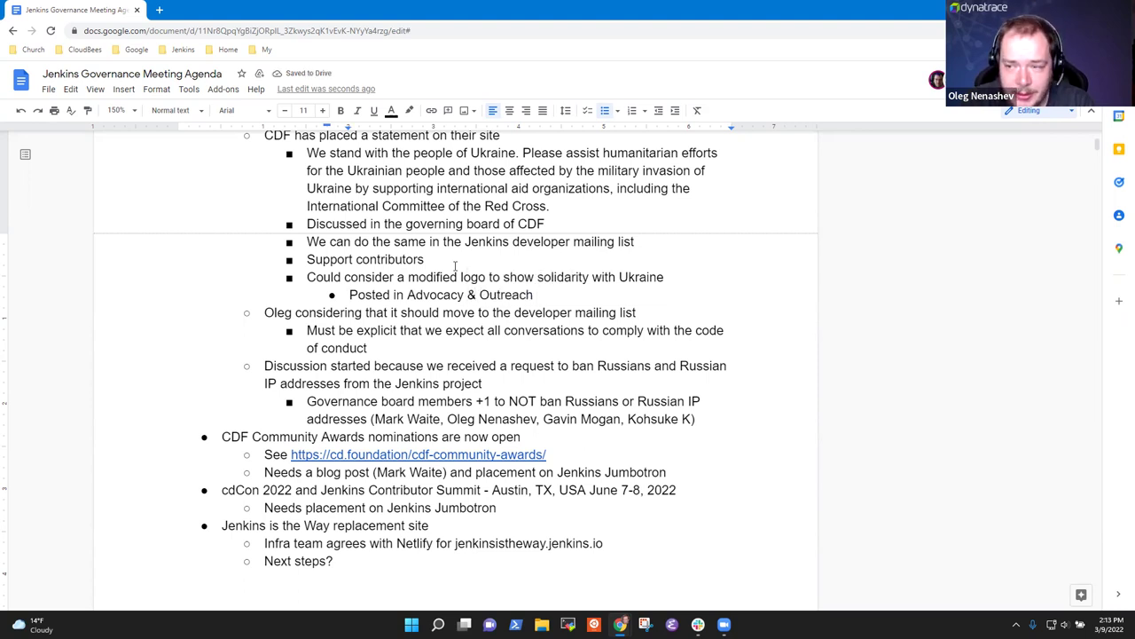
- Reword the start of the nested logo bullet so it reads "Idea or example posted in Advocacy & Outreach"
{"action": "type", "text": "Idea or example"}
{"action": "key", "text": "Delete"}
{"action": "type", "text": "p"}
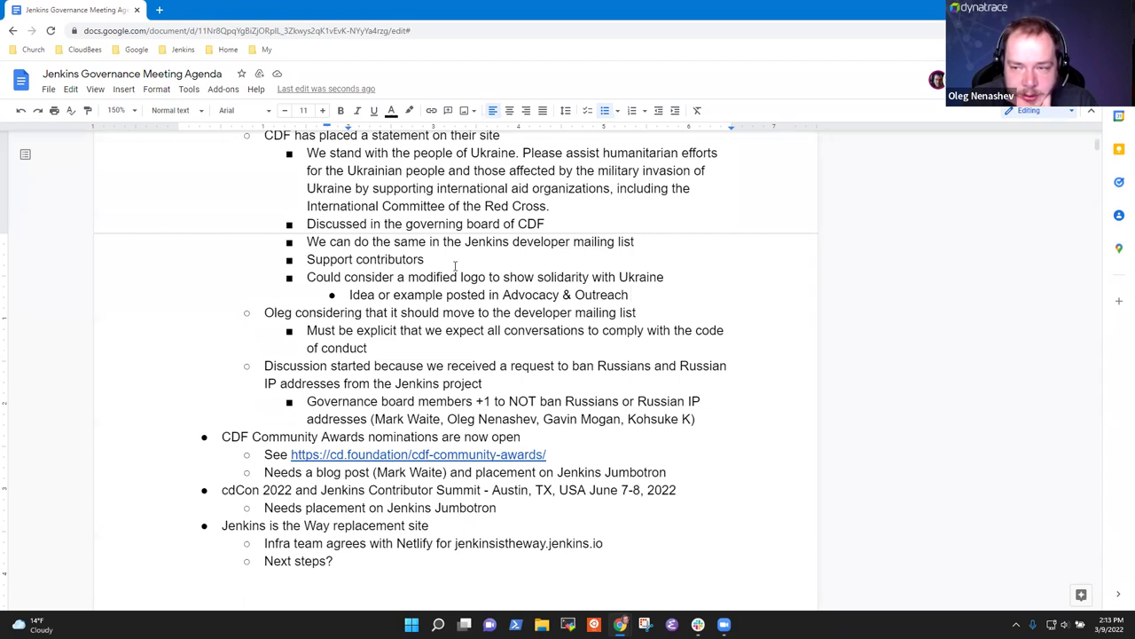
{"action": "key", "text": "BackSpace"}
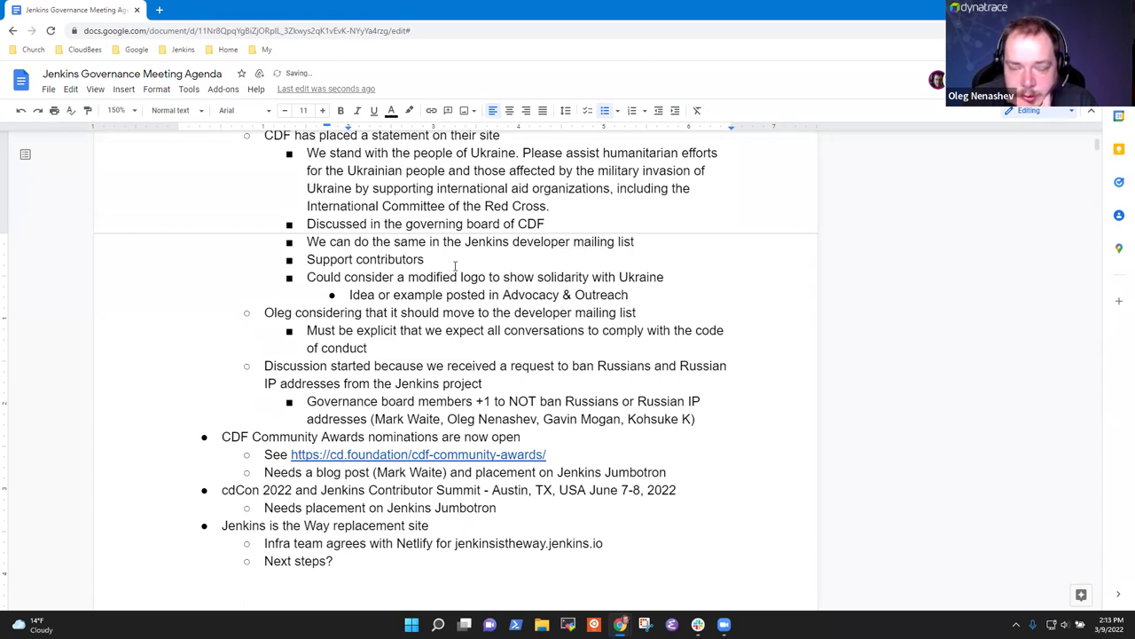
- Add a bullet one level up, after the modified logo item, reading "Public discussion important in this context"
{"action": "key", "text": "Return"}
{"action": "key", "text": "shift+Tab"}
{"action": "type", "text": "Public discussio"}
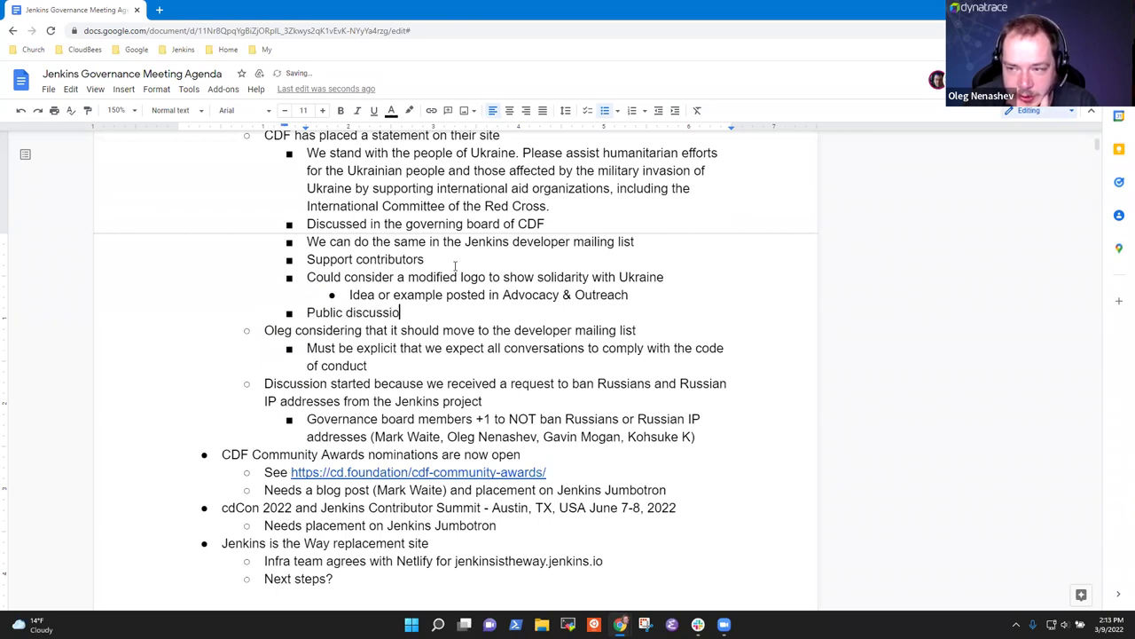
{"action": "type", "text": "n important in this context"}
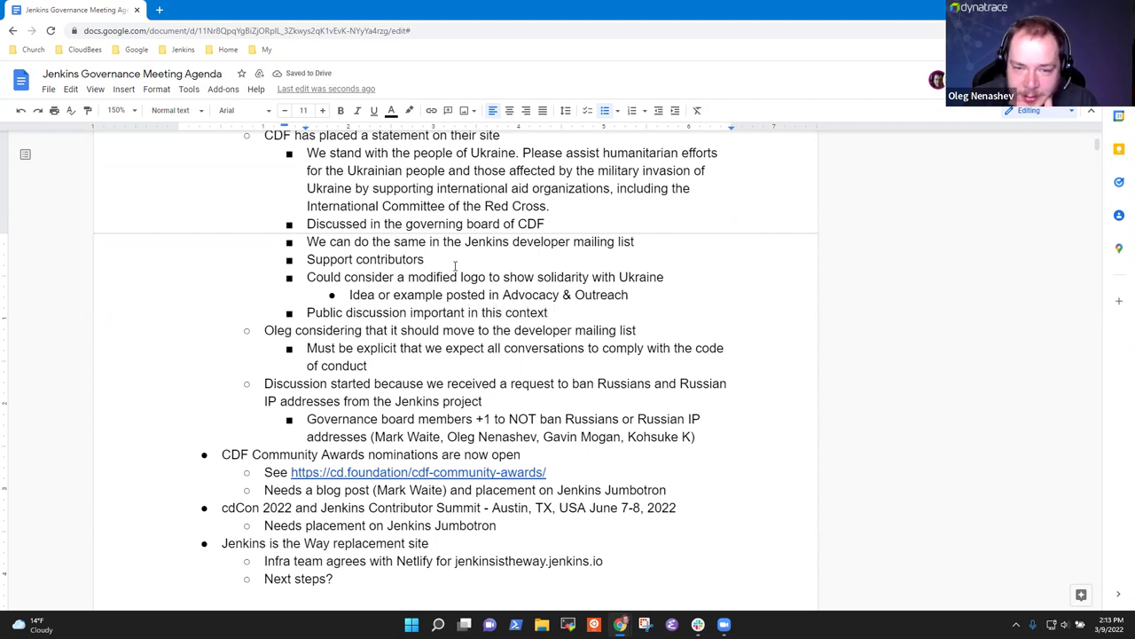
- Add a nested bullet under the public discussion item reading "Alignment would only be to prepare the message for public discussion"
{"action": "key", "text": "Return"}
{"action": "key", "text": "Tab"}
{"action": "type", "text": "Alignment"}
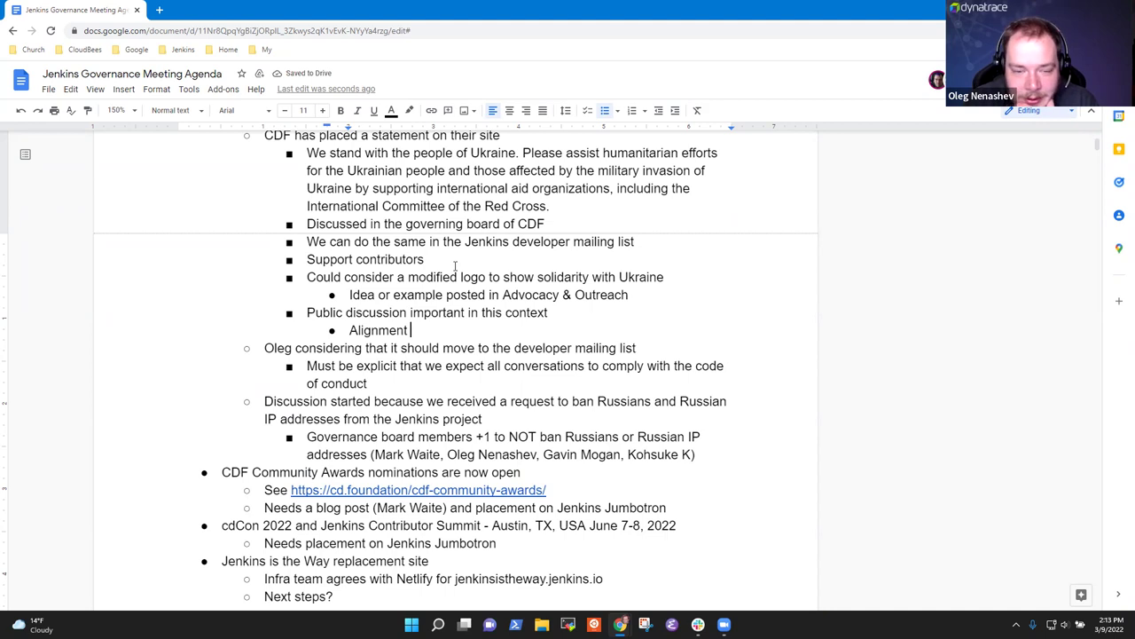
{"action": "type", "text": "would only "}
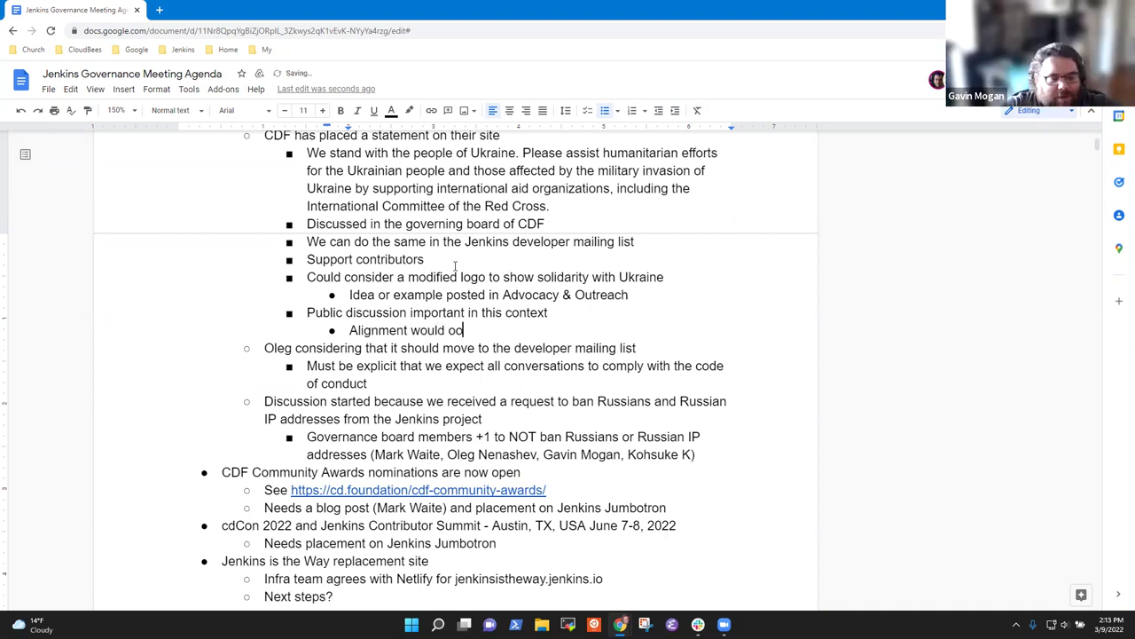
{"action": "type", "text": "be to prepa"}
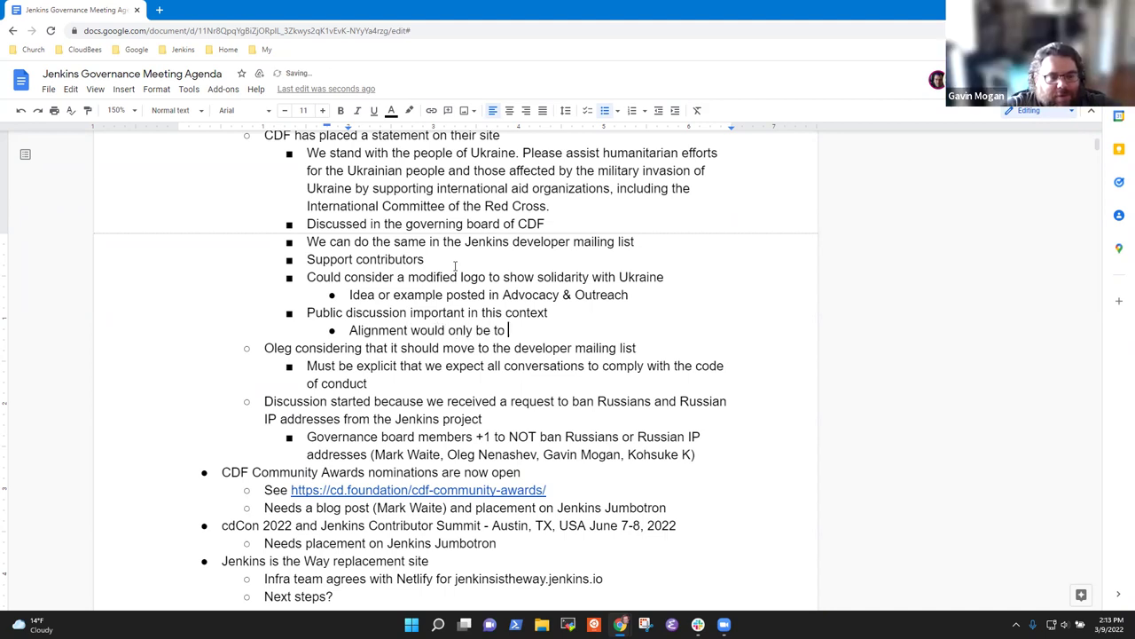
{"action": "type", "text": "r"}
{"action": "key", "text": "BackSpace"}
{"action": "key", "text": "BackSpace"}
{"action": "type", "text": "pare the "}
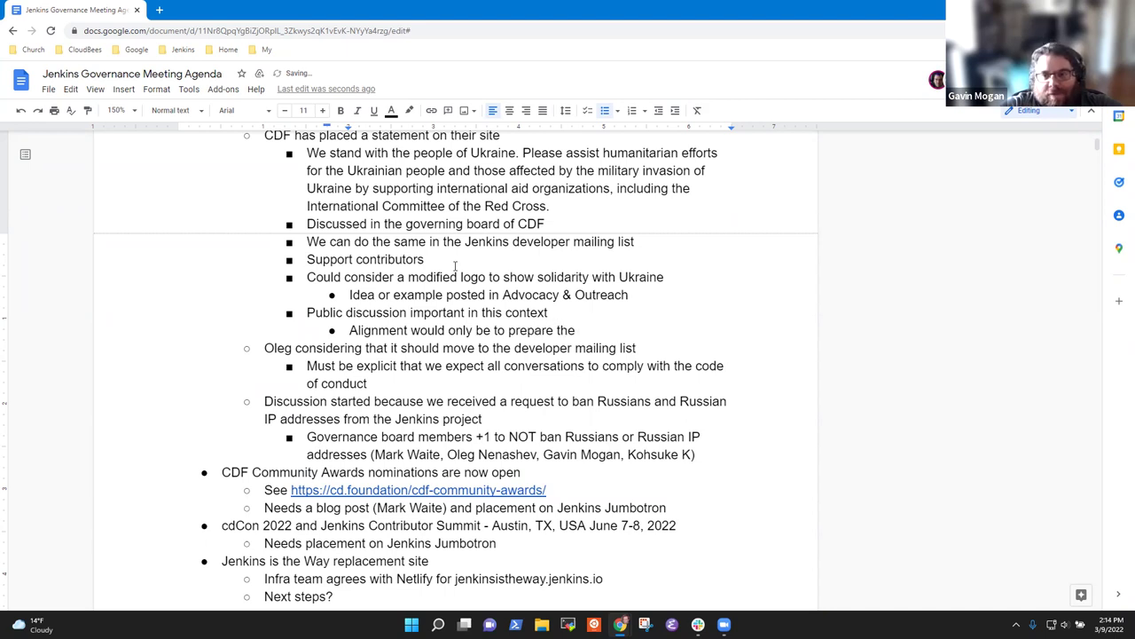
{"action": "type", "text": "message for public discussion"}
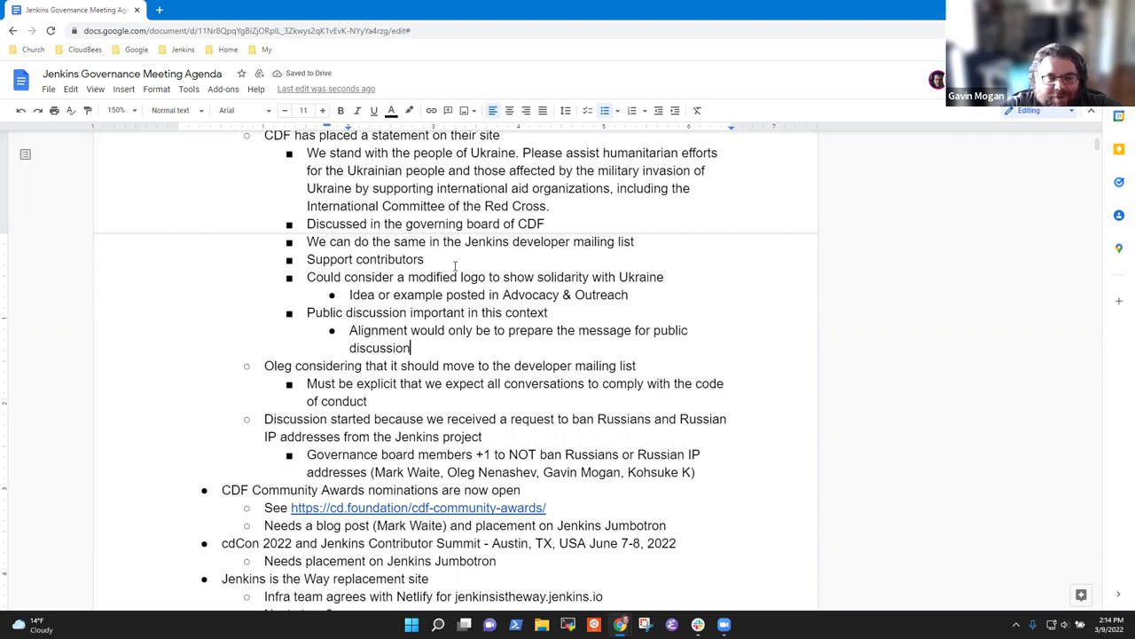
- Add a second nested bullet reading "Let's just make the message in public" and remove "the message" from the alignment bullet
{"action": "key", "text": "Return"}
{"action": "type", "text": "Let's"}
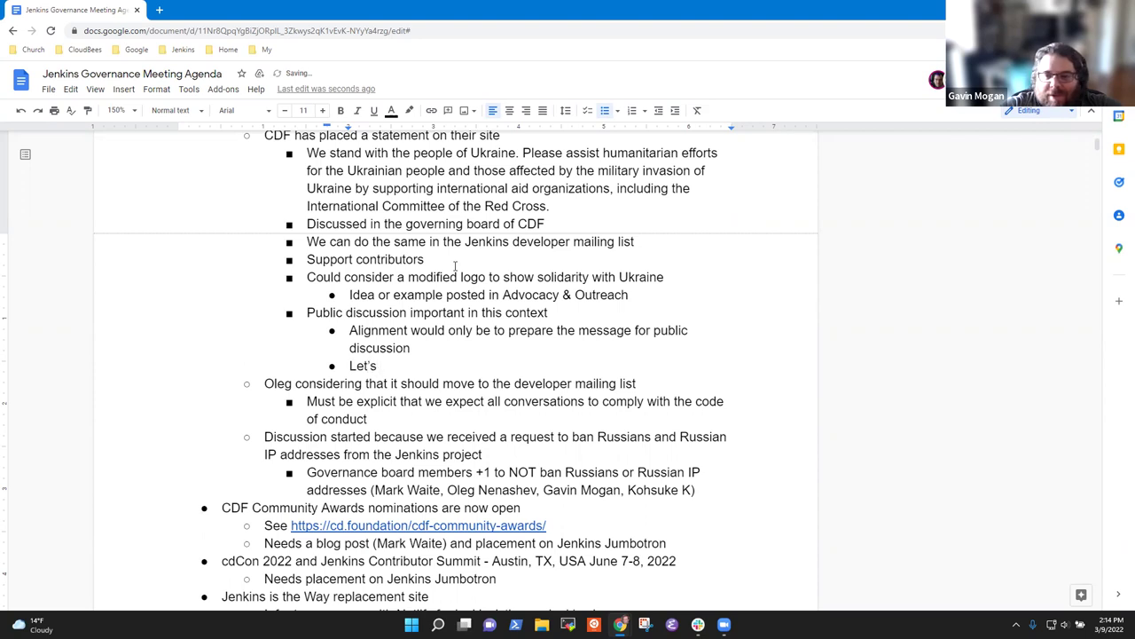
{"action": "type", "text": " just make the mess"}
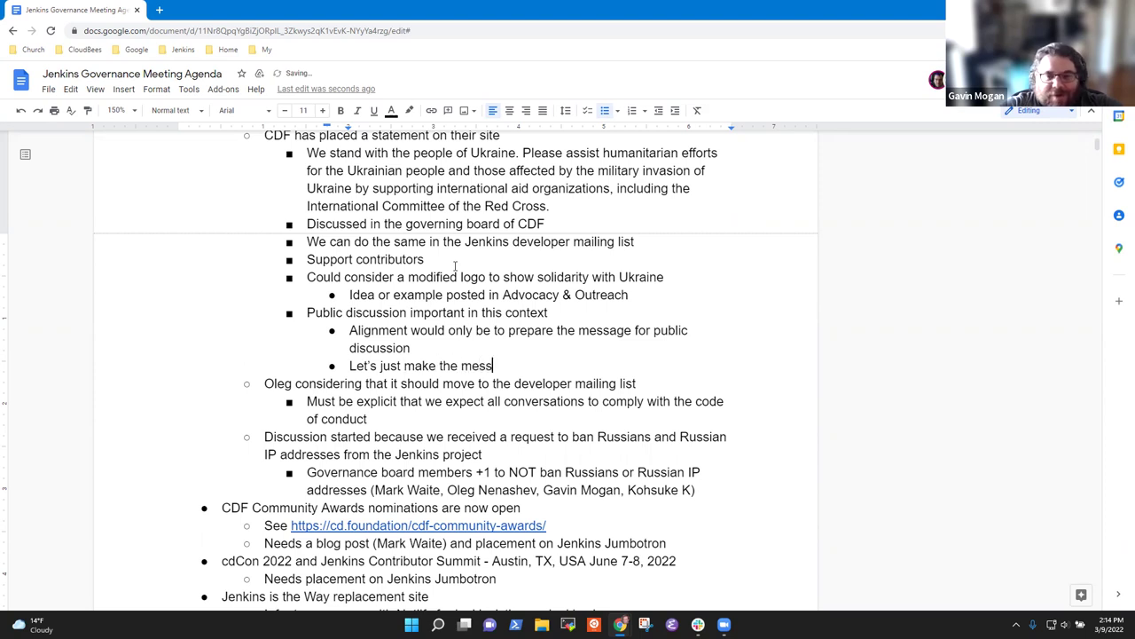
{"action": "type", "text": "age in public"}
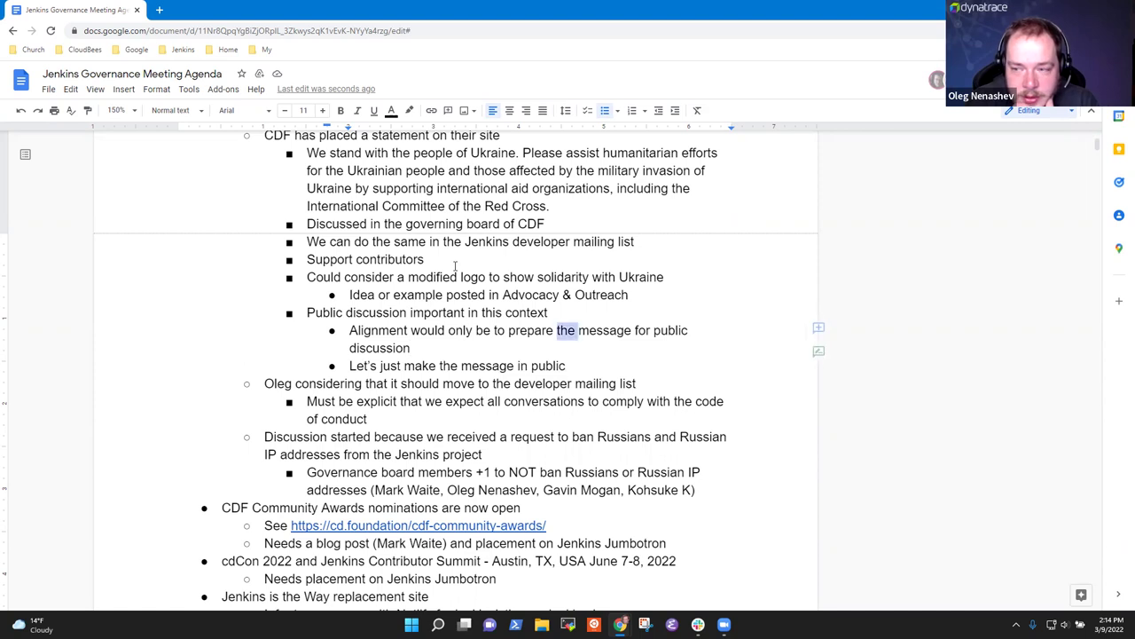
{"action": "key", "text": "BackSpace"}
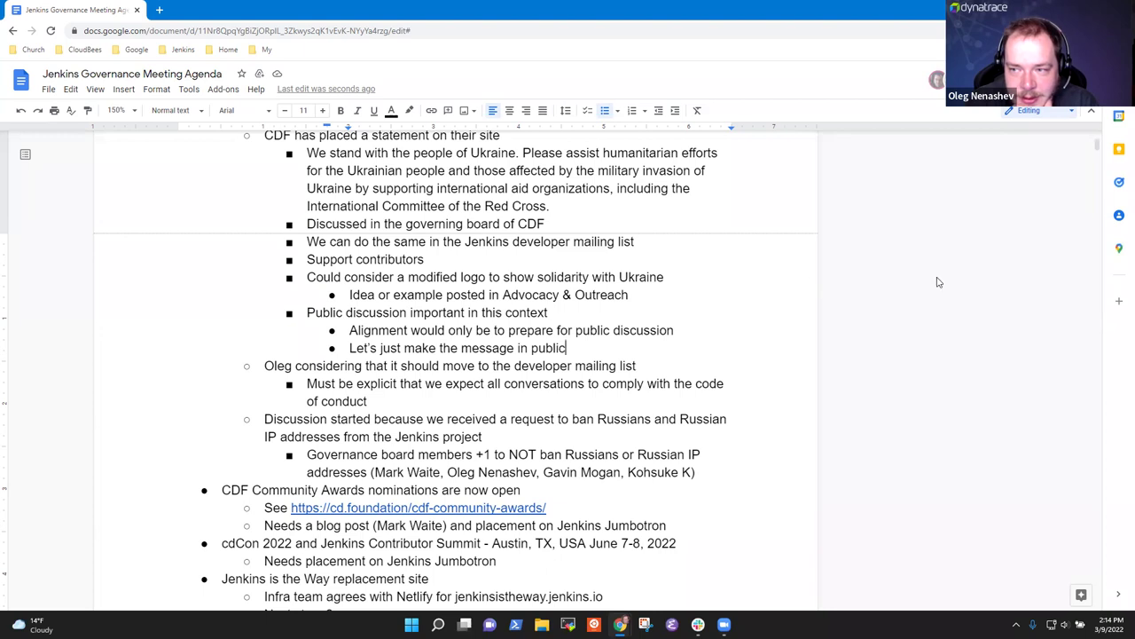
- Add a bullet one level up, after the public discussion item, reading "Loss of freedom in Belarus and Russia is also part of the message"
{"action": "key", "text": "Return"}
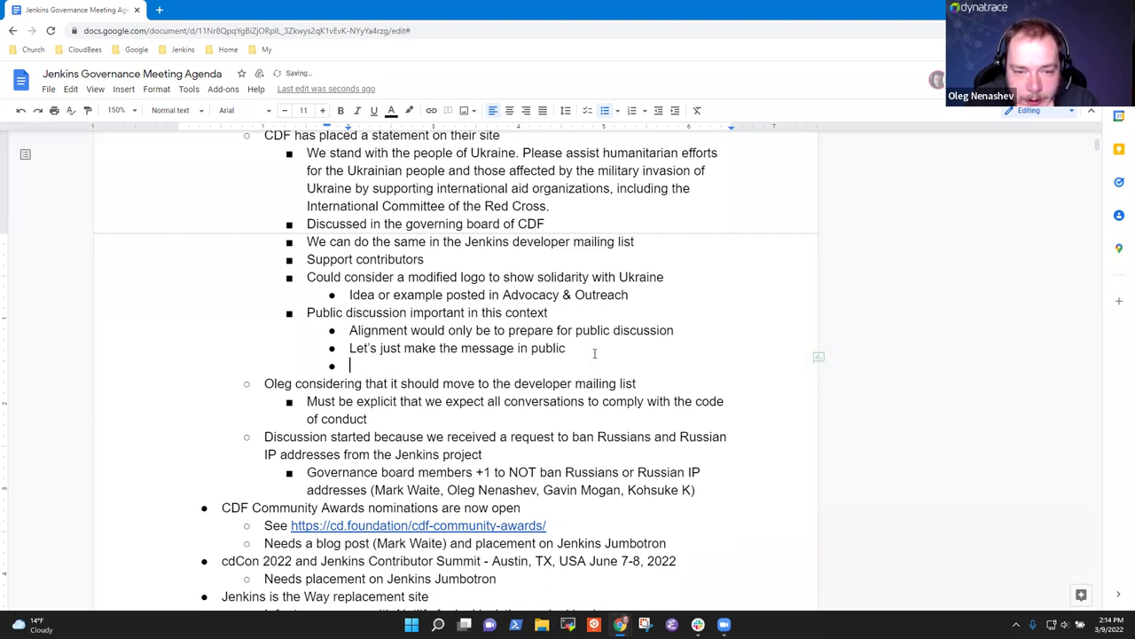
{"action": "key", "text": "shift+Tab"}
{"action": "type", "text": "Loss of f"}
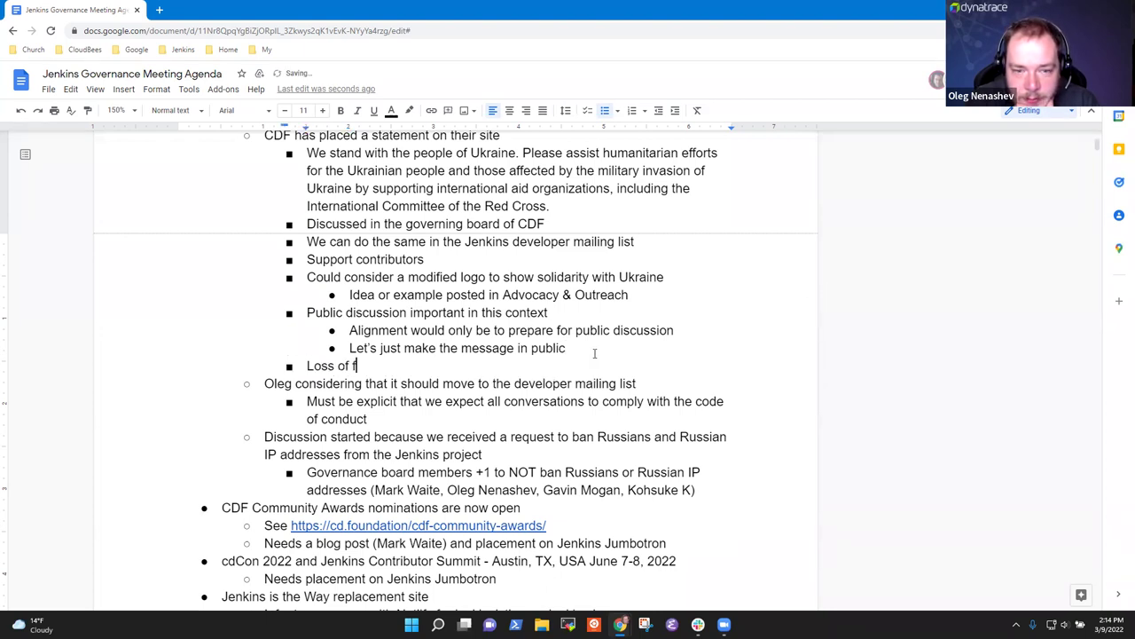
{"action": "type", "text": "reedom in"}
{"action": "key", "text": "BackSpace"}
{"action": "key", "text": "BackSpace"}
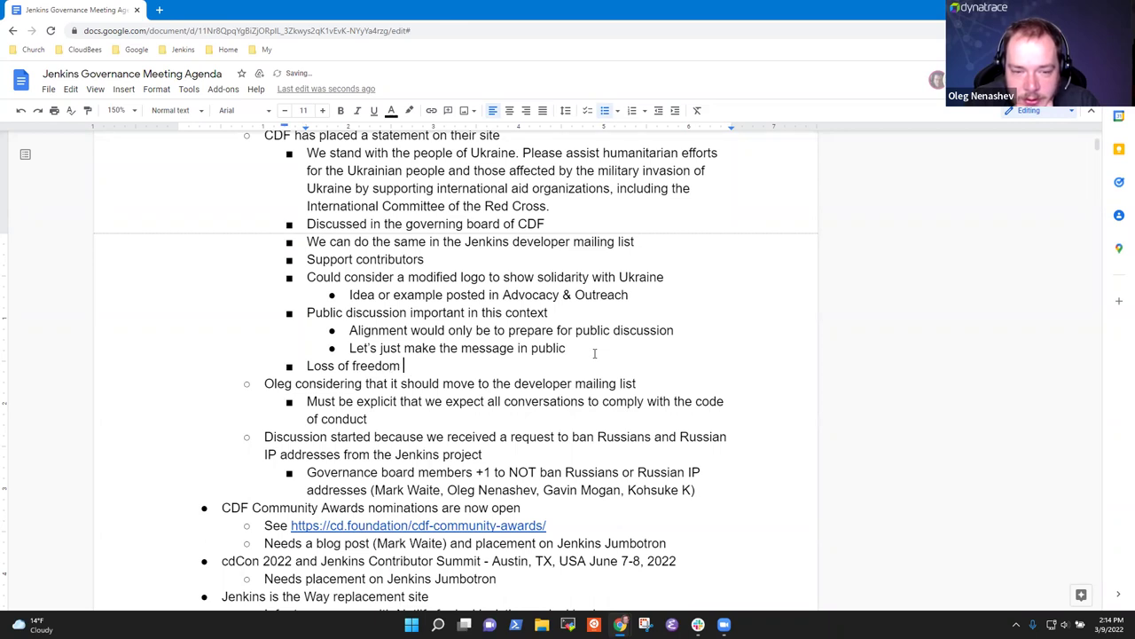
{"action": "type", "text": "in Belar"}
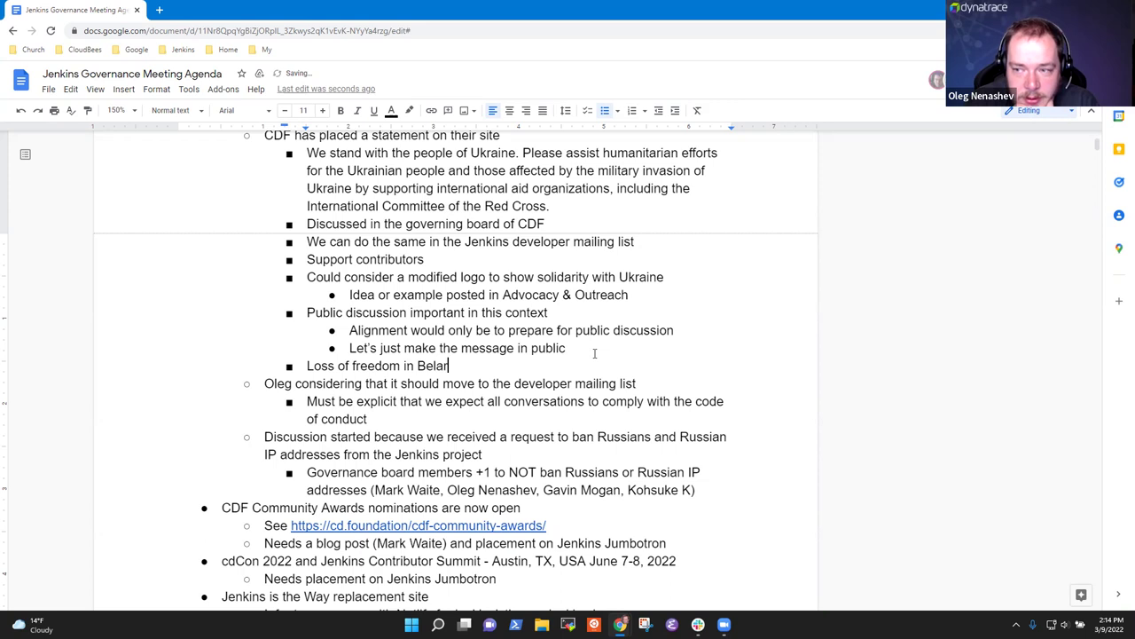
{"action": "type", "text": "us and Russi"}
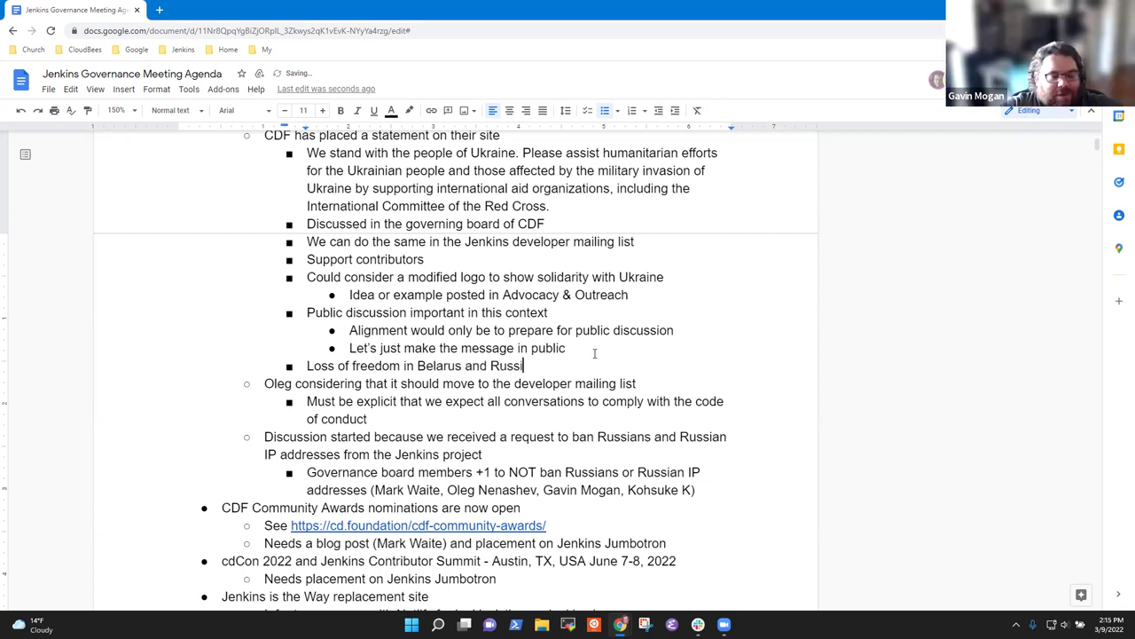
{"action": "type", "text": "a is also "}
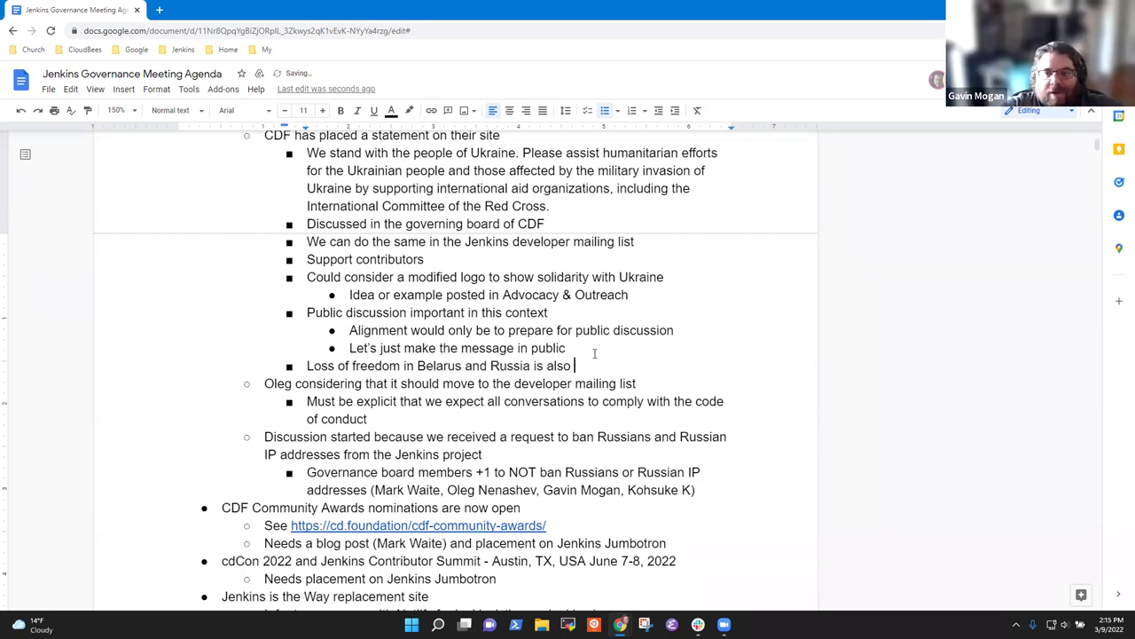
{"action": "type", "text": "part of the "}
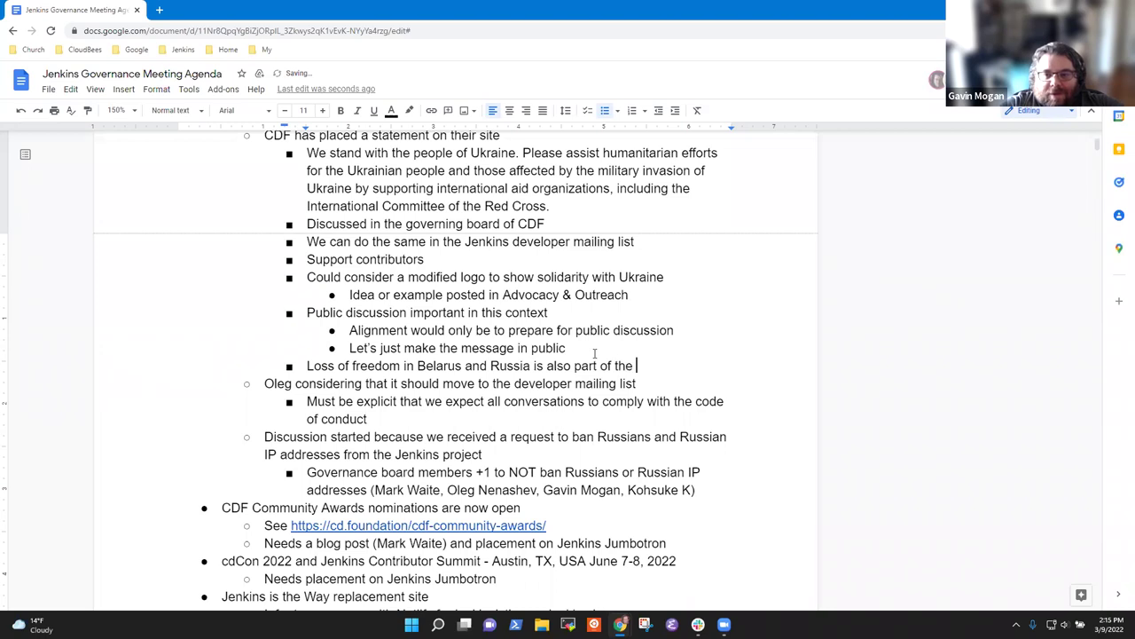
{"action": "type", "text": "message"}
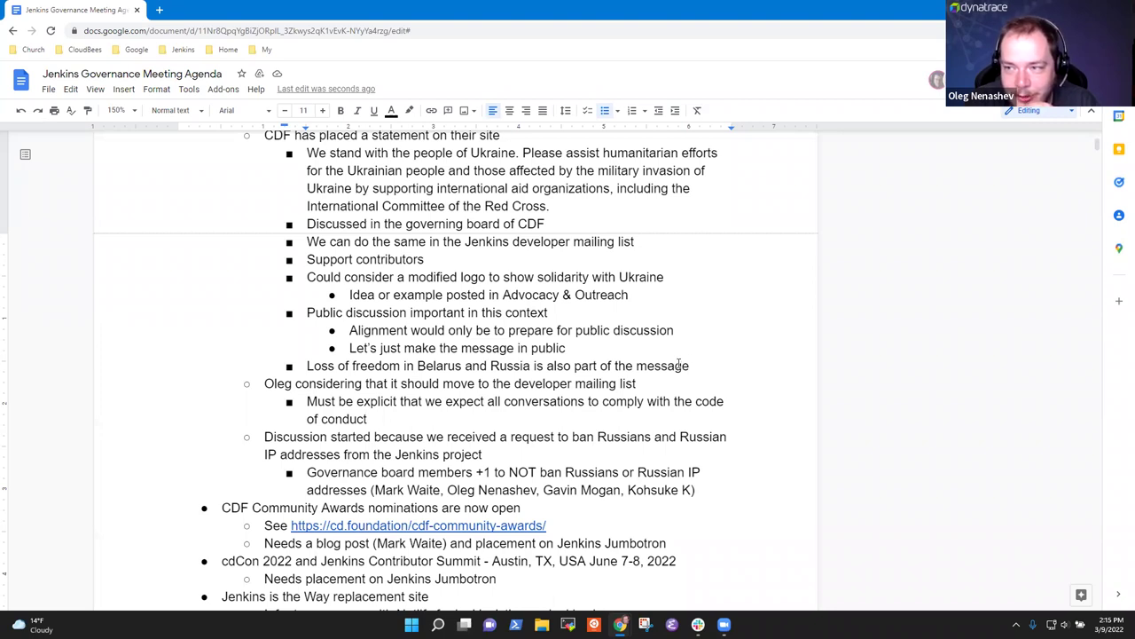
{"action": "key", "text": "ctrl+Left"}
{"action": "key", "text": "ctrl+Left"}
{"action": "key", "text": "ctrl+Left"}
{"action": "key", "text": "ctrl+Left"}
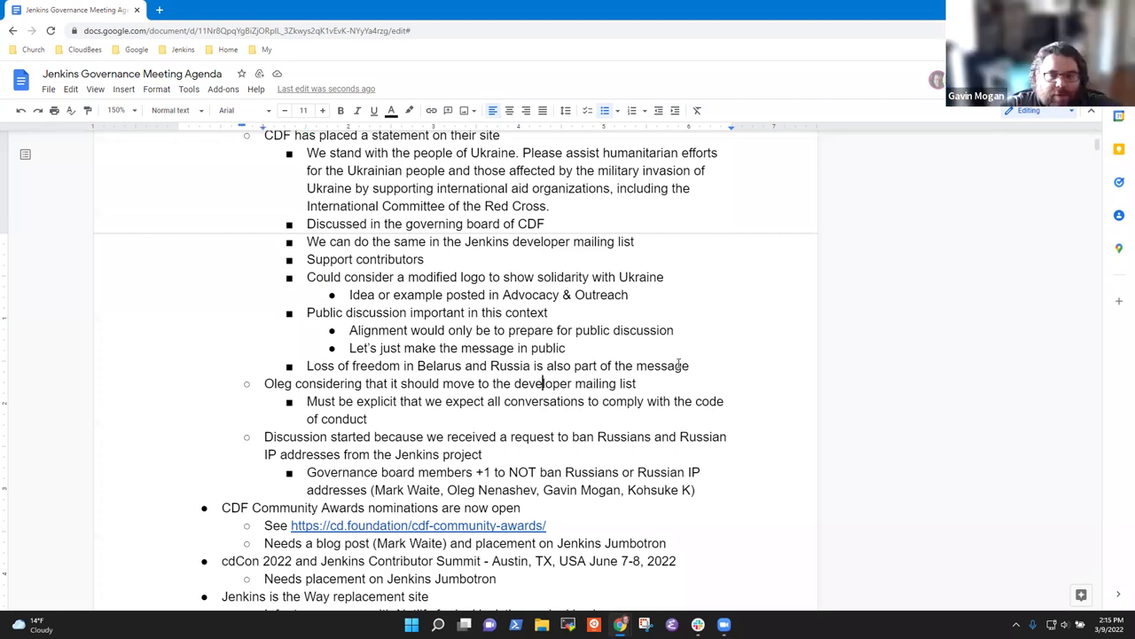
{"action": "left_click", "coordinate": [543, 383]}
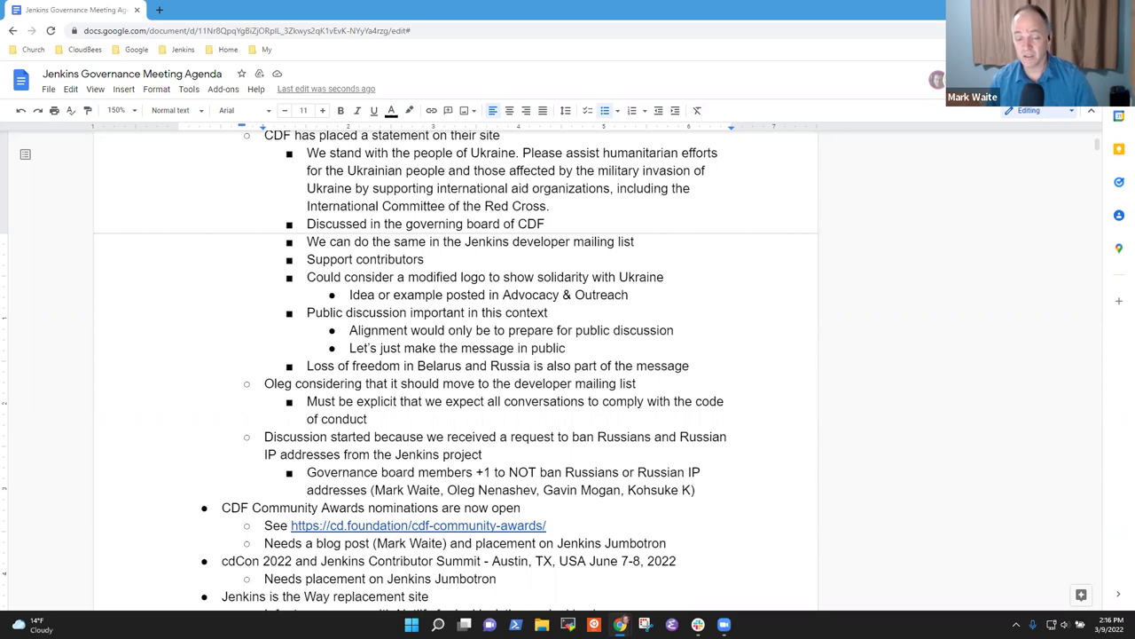
- Add a nested bullet under the loss of freedom item noting that the board member is "willing to attempt a message this week"
{"action": "left_click", "coordinate": [390, 421]}
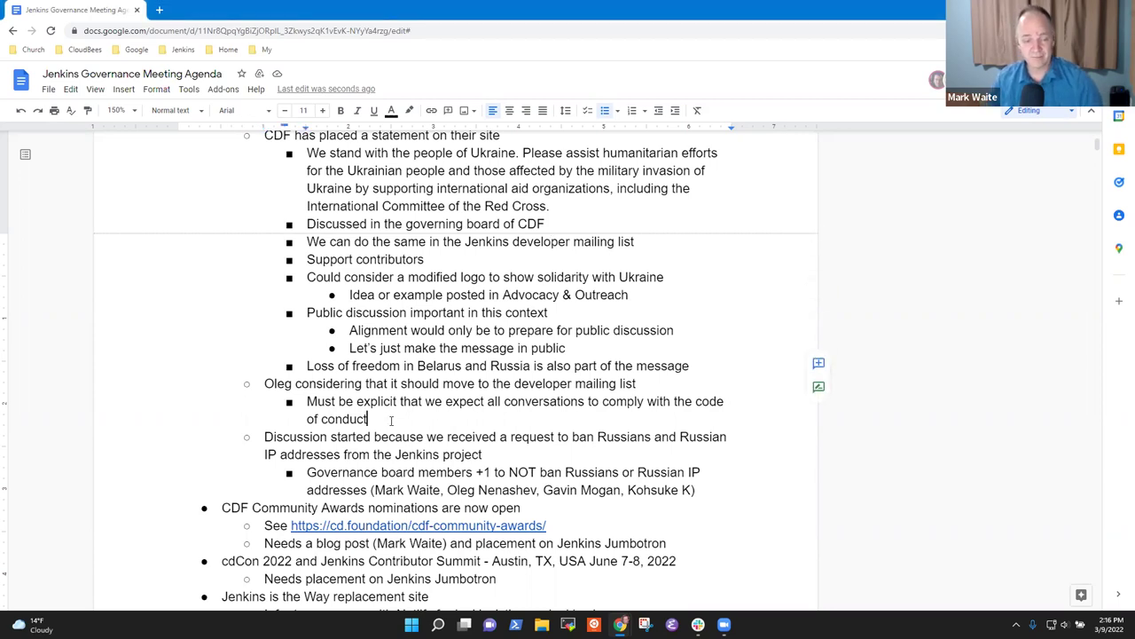
{"action": "key", "text": "Up"}
{"action": "key", "text": "Up"}
{"action": "key", "text": "Up"}
{"action": "key", "text": "End"}
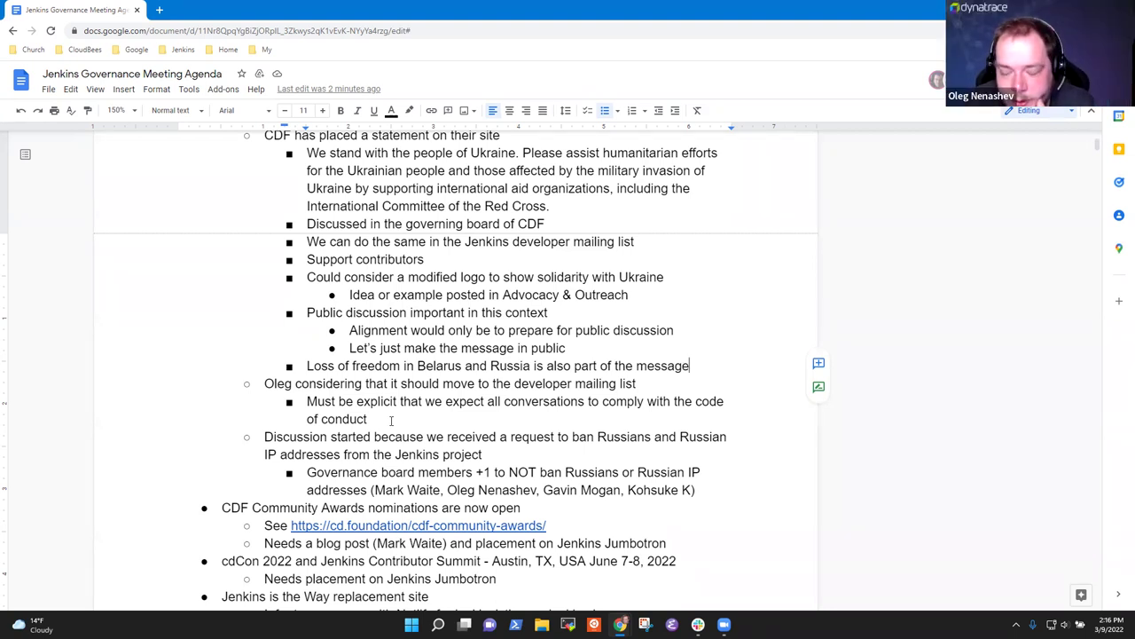
{"action": "key", "text": "Return"}
{"action": "key", "text": "Tab"}
{"action": "type", "text": "Oleg wil"}
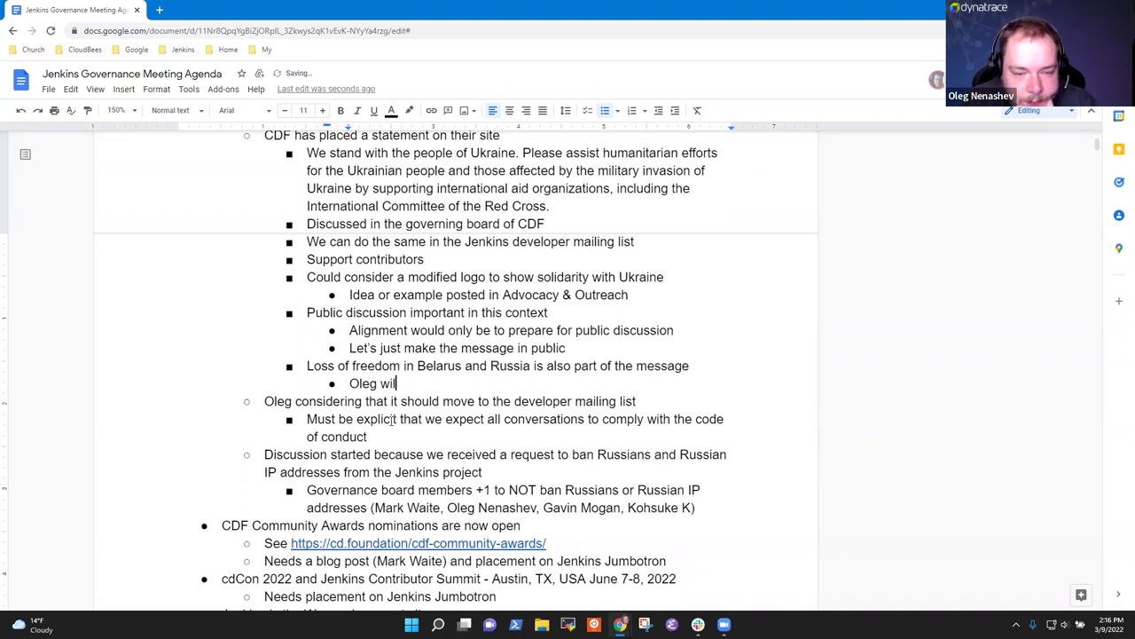
{"action": "type", "text": "ling to attempt "}
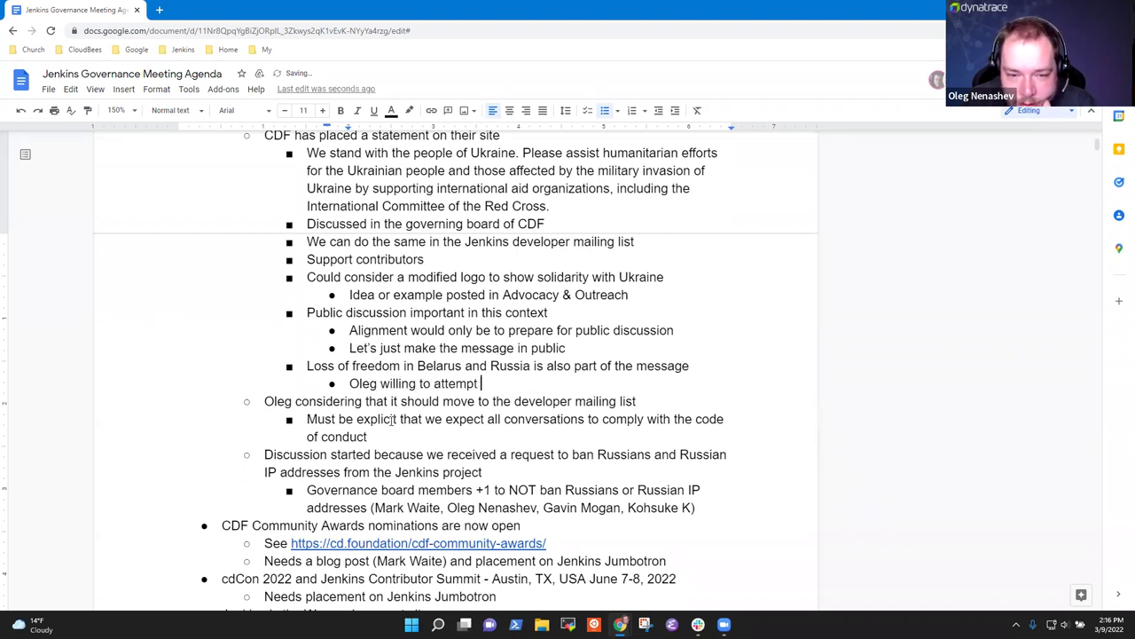
{"action": "type", "text": "a message this week"}
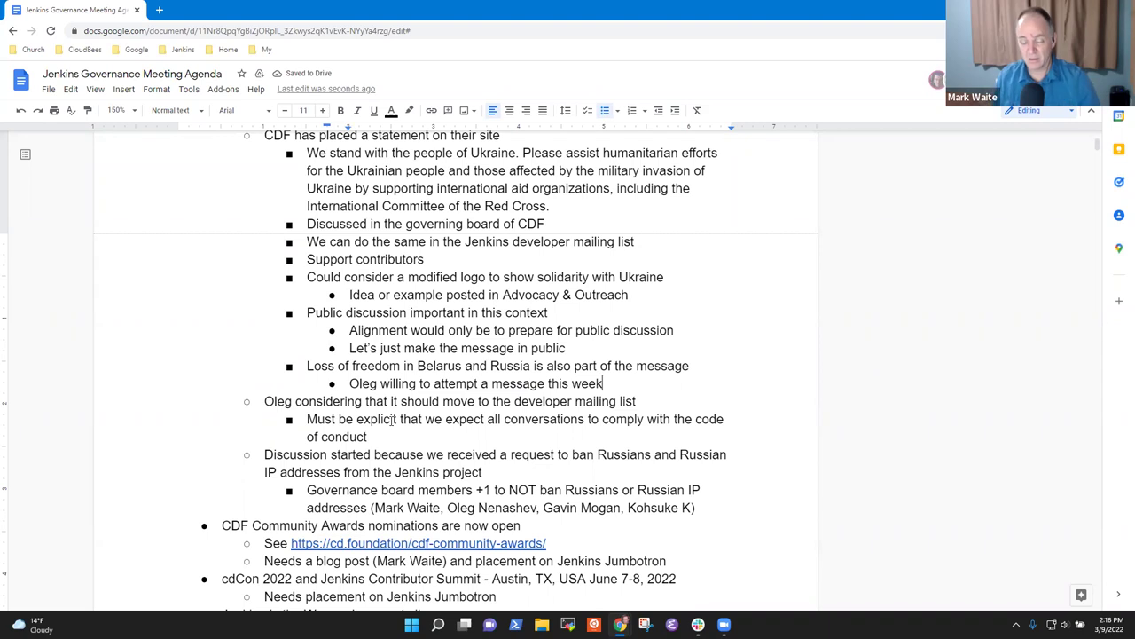
- Insert "later" before "this week" in the nested bullet about attempting a message
{"action": "key", "text": "ctrl+Left"}
{"action": "key", "text": "ctrl+Left"}
{"action": "type", "text": "later"}
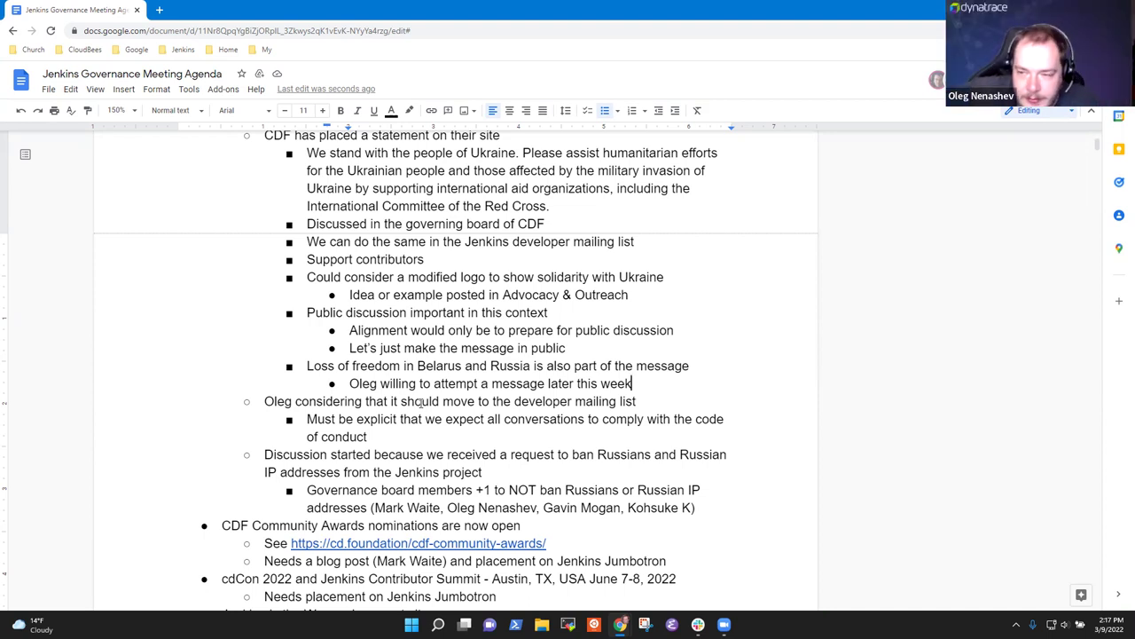
- Review the notes recorded under the Ukraine invasion topic and the agenda items that follow it
{"action": "key", "text": "Down"}
{"action": "key", "text": "Down"}
{"action": "key", "text": "Down"}
{"action": "key", "text": "Down"}
{"action": "scroll", "coordinate": [422, 403], "scroll_direction": "up", "scroll_amount": 1}
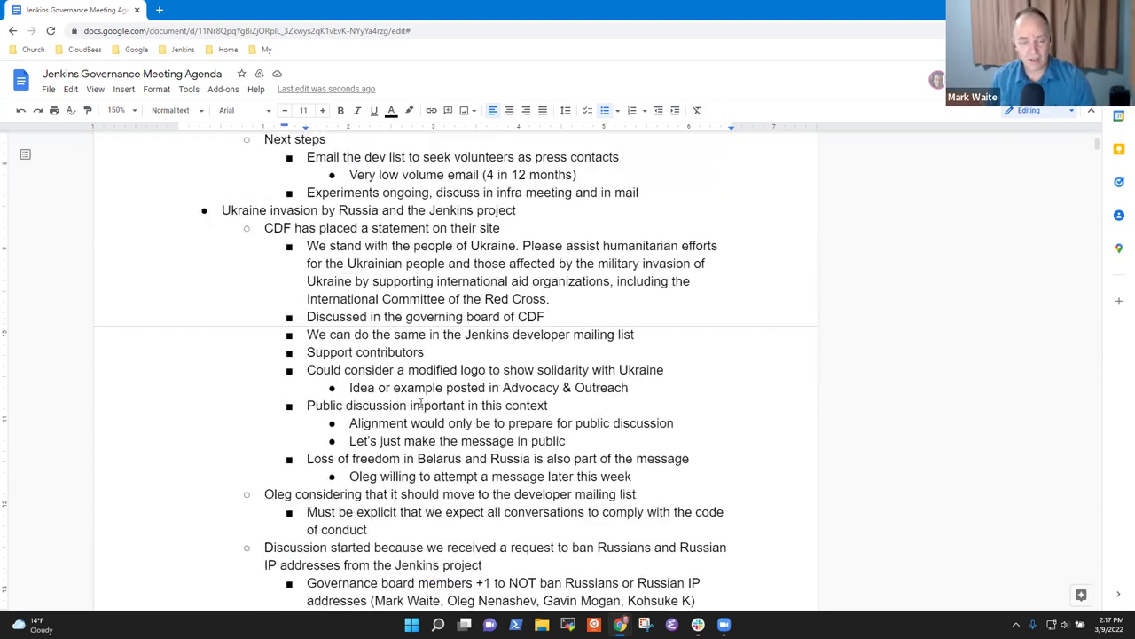
{"action": "scroll", "coordinate": [423, 404], "scroll_direction": "up", "scroll_amount": 4}
{"action": "scroll", "coordinate": [422, 404], "scroll_direction": "down", "scroll_amount": 3}
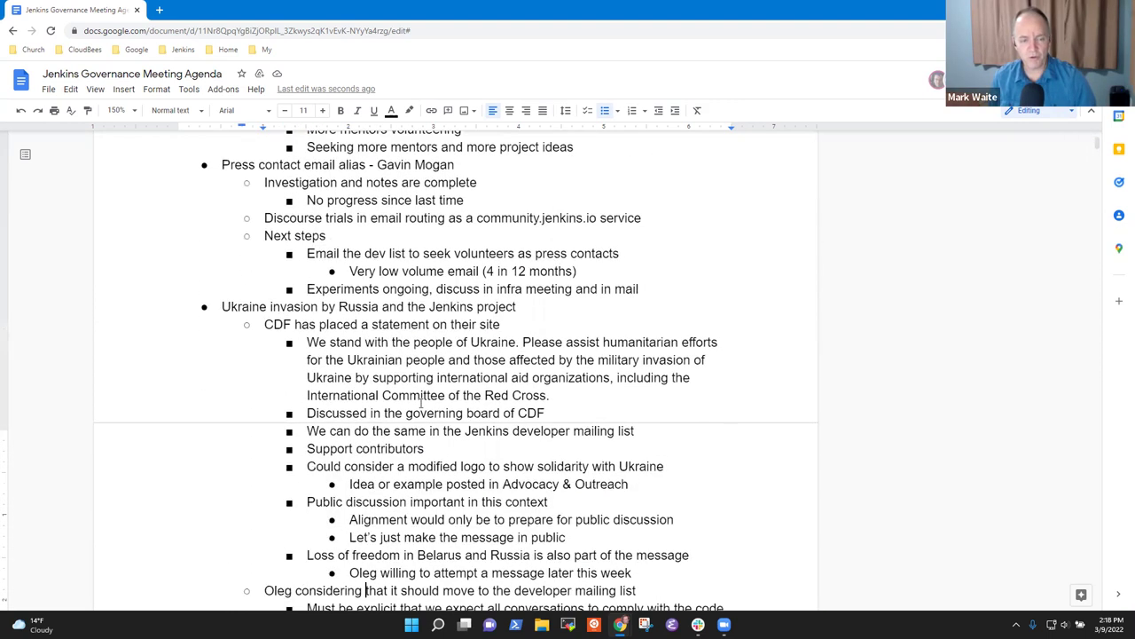
{"action": "scroll", "coordinate": [422, 404], "scroll_direction": "down", "scroll_amount": 2}
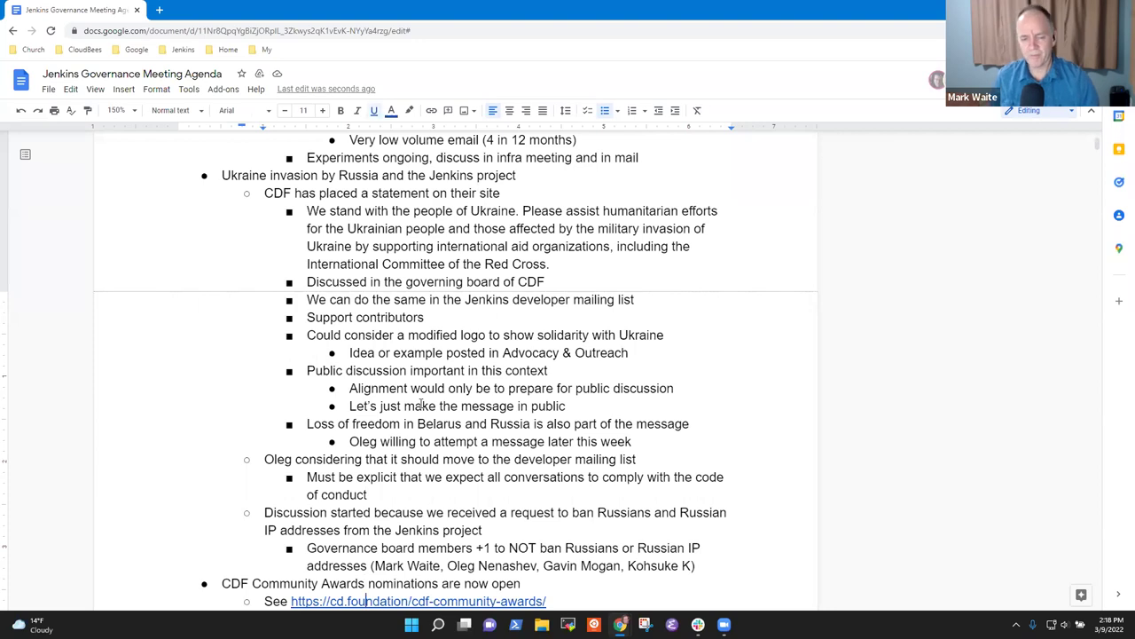
{"action": "scroll", "coordinate": [423, 403], "scroll_direction": "down", "scroll_amount": 3}
- Highlight the agenda line "CDF Community Awards nominations are now open"
{"action": "key", "text": "Up"}
{"action": "key", "text": "Up"}
{"action": "key", "text": "Up"}
{"action": "key", "text": "Up"}
{"action": "key", "text": "Up"}
{"action": "key", "text": "Up"}
{"action": "key", "text": "Up"}
{"action": "key", "text": "Down"}
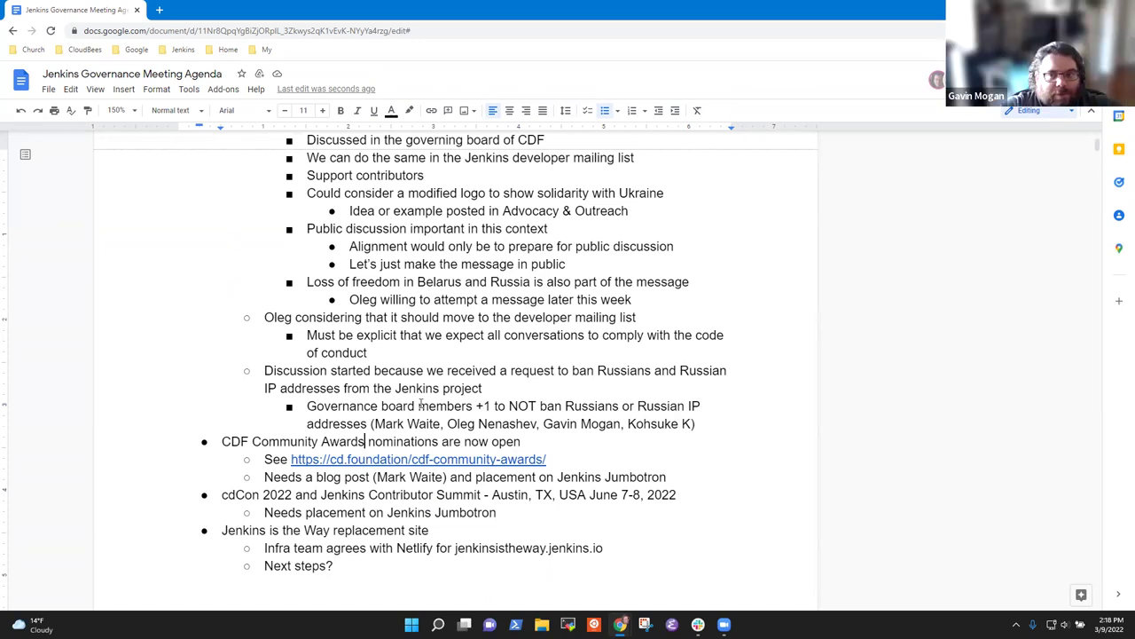
{"action": "key", "text": "shift+End"}
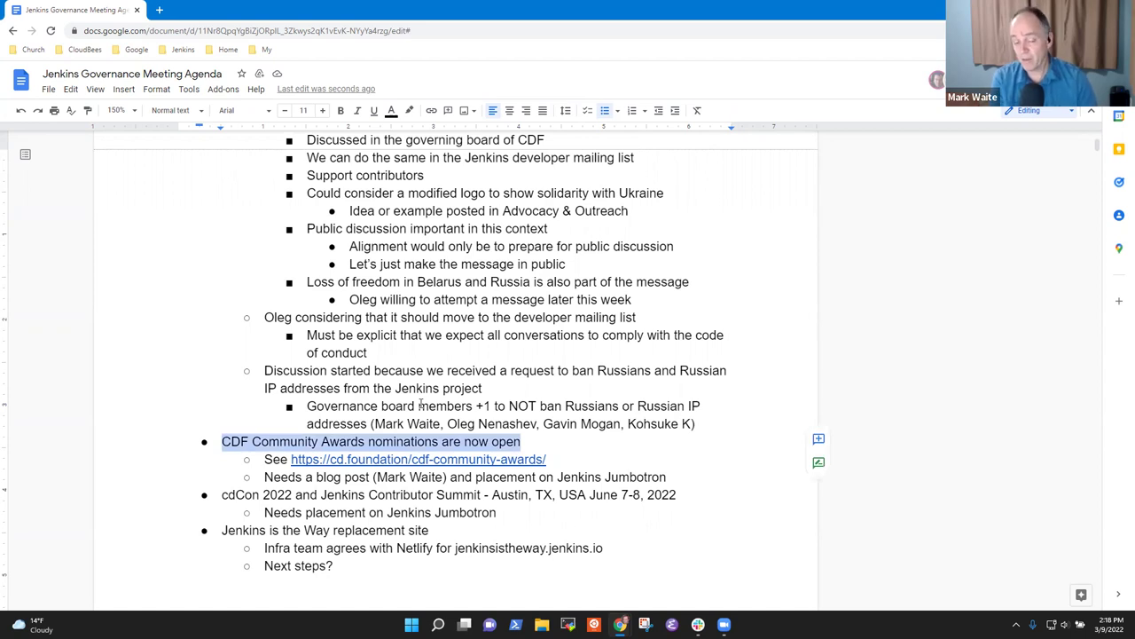
- Start a new bullet after the blog post and Jenkins Jumbotron item under the CDF Community Awards topic
{"action": "key", "text": "Down"}
{"action": "key", "text": "Down"}
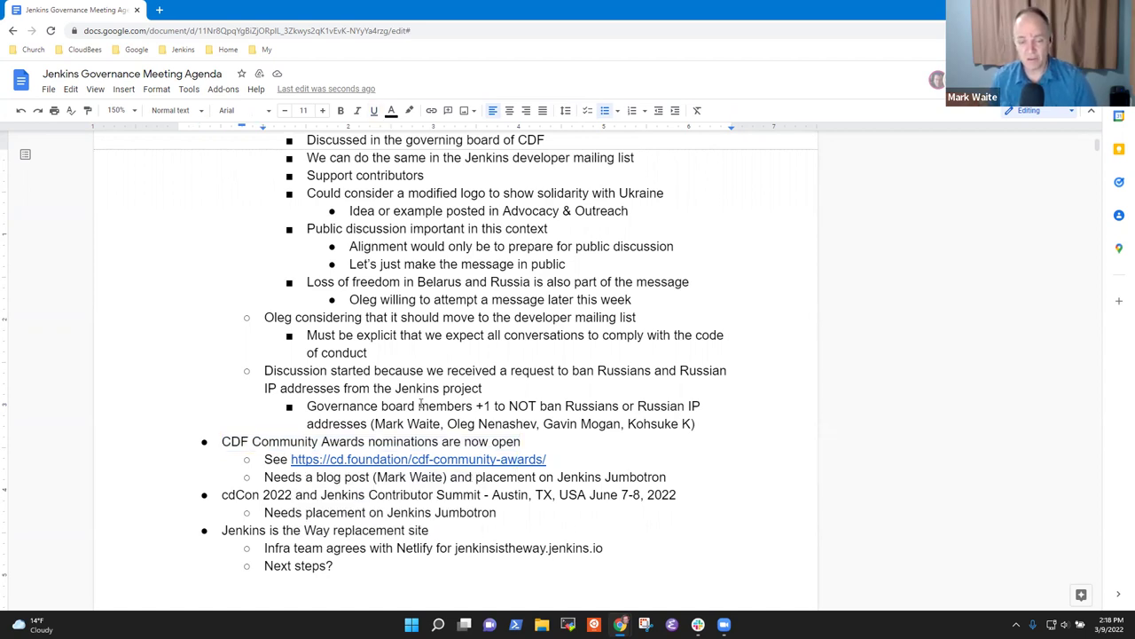
{"action": "key", "text": "End"}
{"action": "key", "text": "Return"}
{"action": "type", "text": "WQill be"}
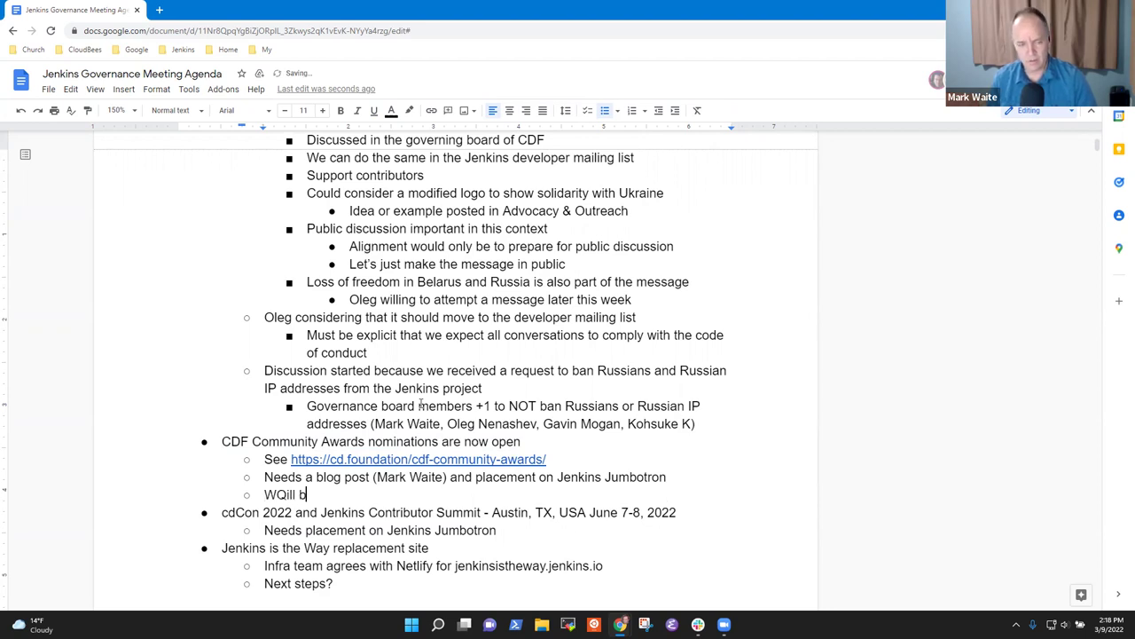
{"action": "key", "text": "BackSpace"}
{"action": "key", "text": "BackSpace"}
{"action": "key", "text": "BackSpace"}
{"action": "key", "text": "ctrl+BackSpace"}
{"action": "type", "text": "Will"}
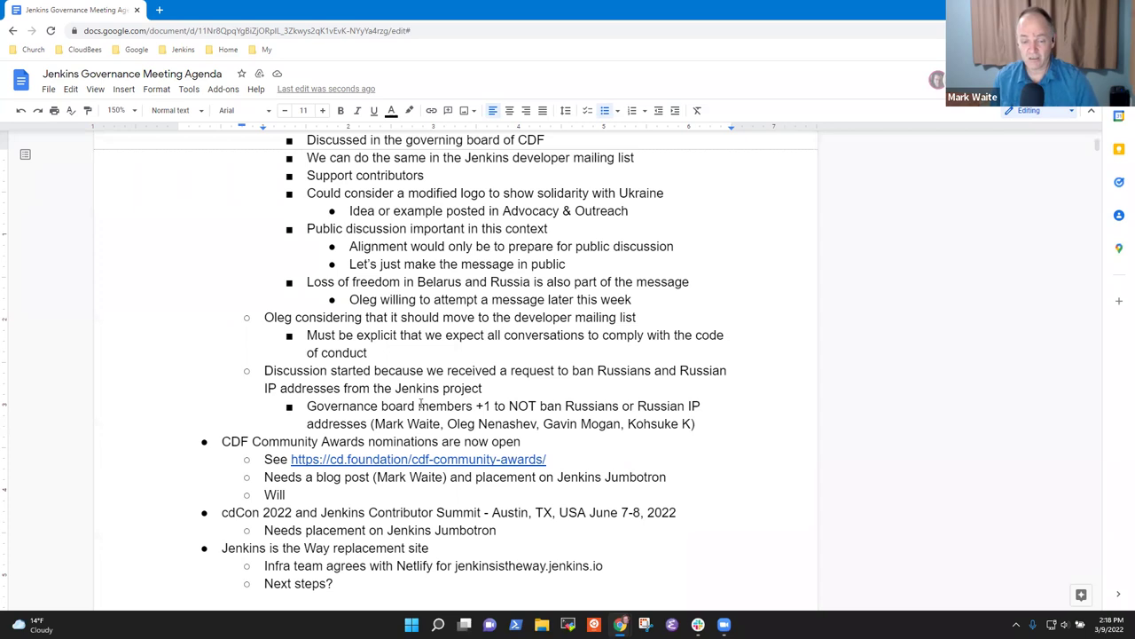
{"action": "key", "text": "BackSpace"}
{"action": "key", "text": "BackSpace"}
{"action": "key", "text": "BackSpace"}
{"action": "key", "text": "BackSpace"}
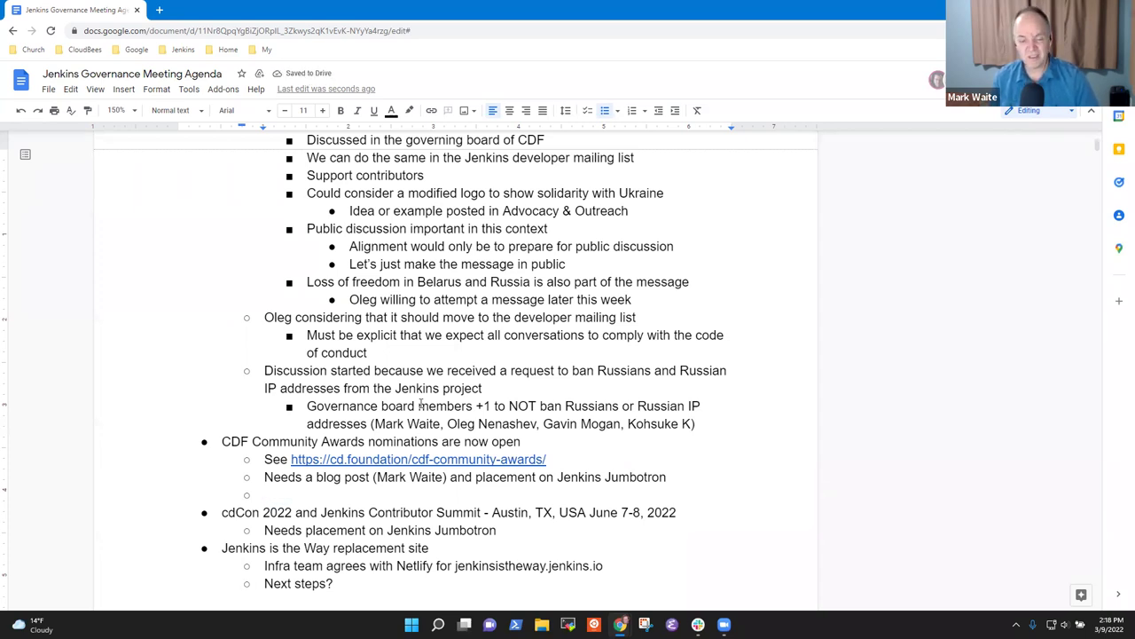
- Nest the empty bullet under the blog post item and enter "OK to promote as we did last year"
{"action": "key", "text": "Tab"}
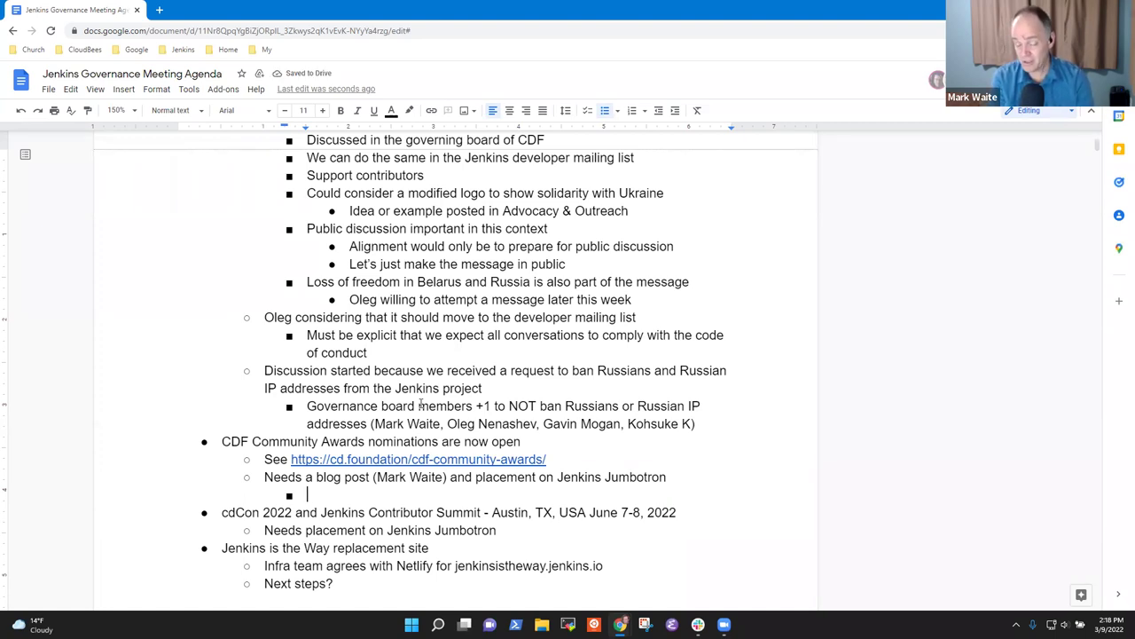
{"action": "type", "text": "OK to promote"}
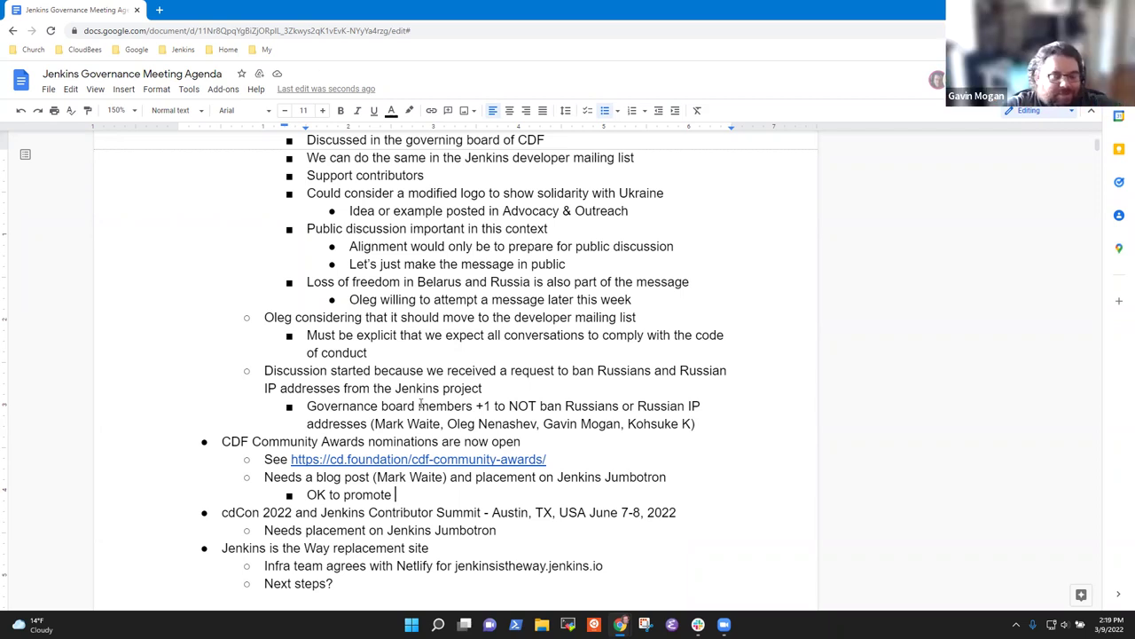
{"action": "type", "text": "as we did last year"}
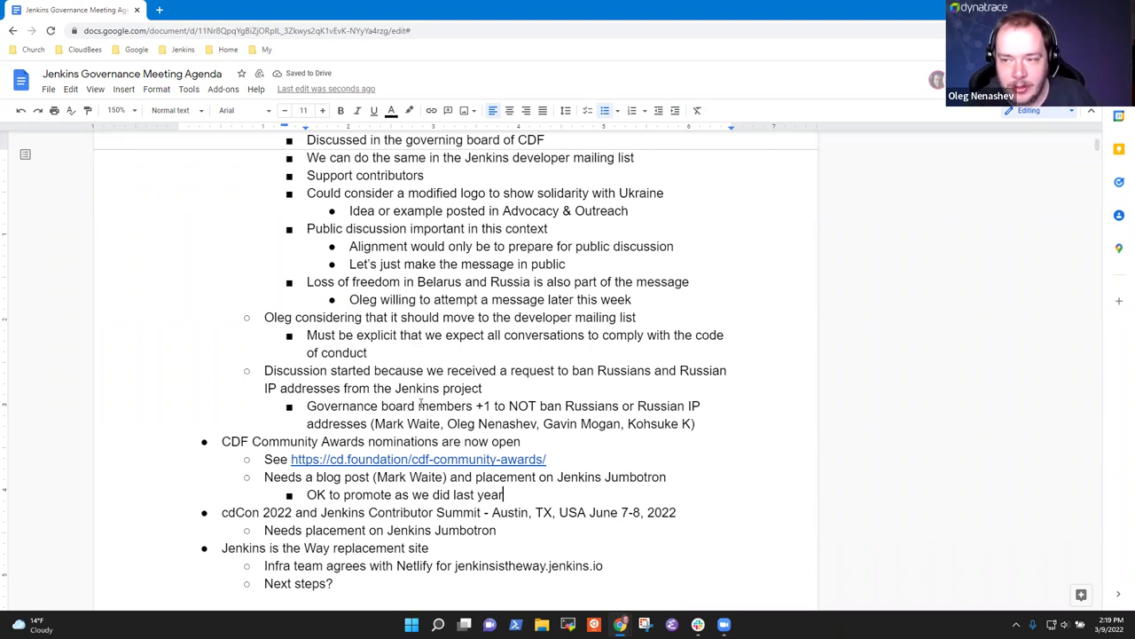
- Add a second nested bullet under the blog post item reading "Public nominations allows people to highlight contributions"
{"action": "key", "text": "Return"}
{"action": "type", "text": "P"}
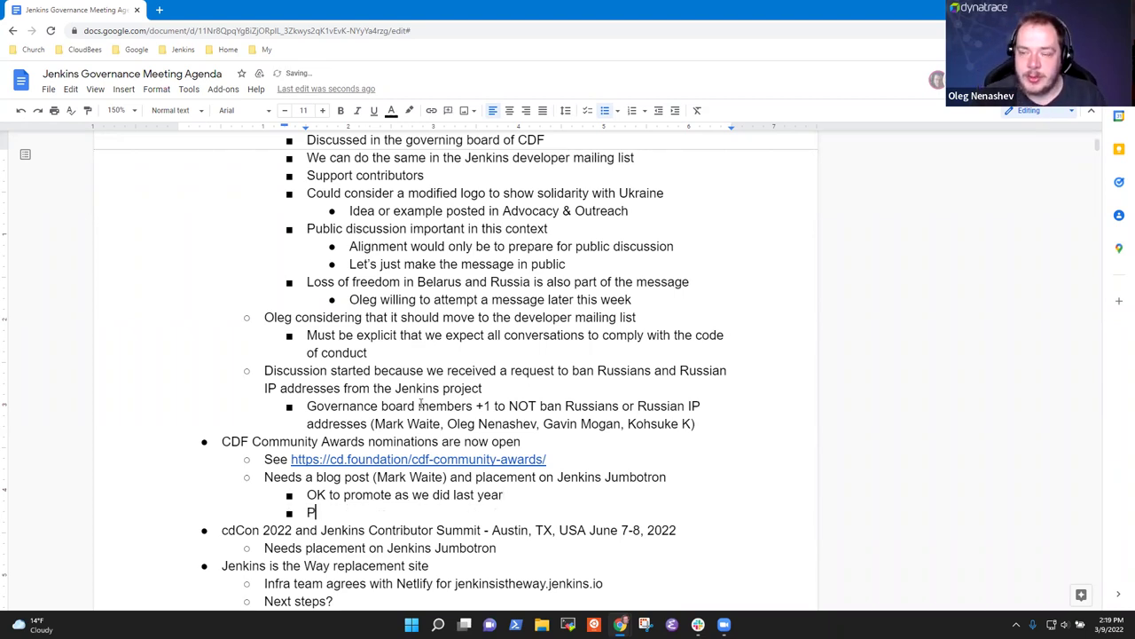
{"action": "type", "text": "ublic nominiations"}
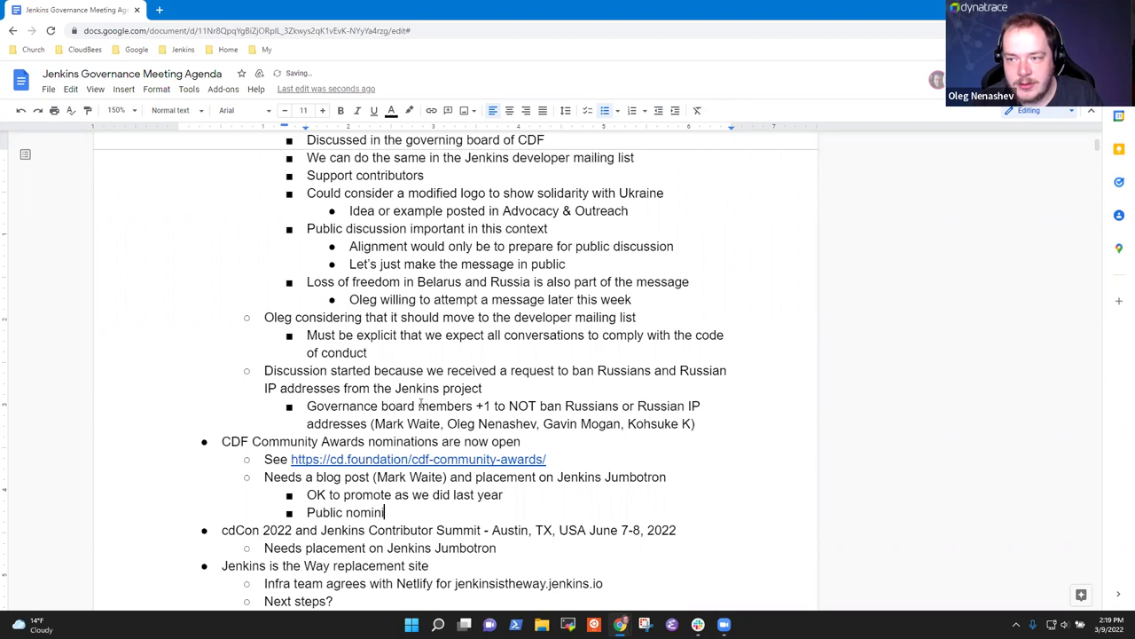
{"action": "key", "text": "BackSpace"}
{"action": "key", "text": "BackSpace"}
{"action": "key", "text": "BackSpace"}
{"action": "key", "text": "BackSpace"}
{"action": "key", "text": "BackSpace"}
{"action": "key", "text": "BackSpace"}
{"action": "key", "text": "BackSpace"}
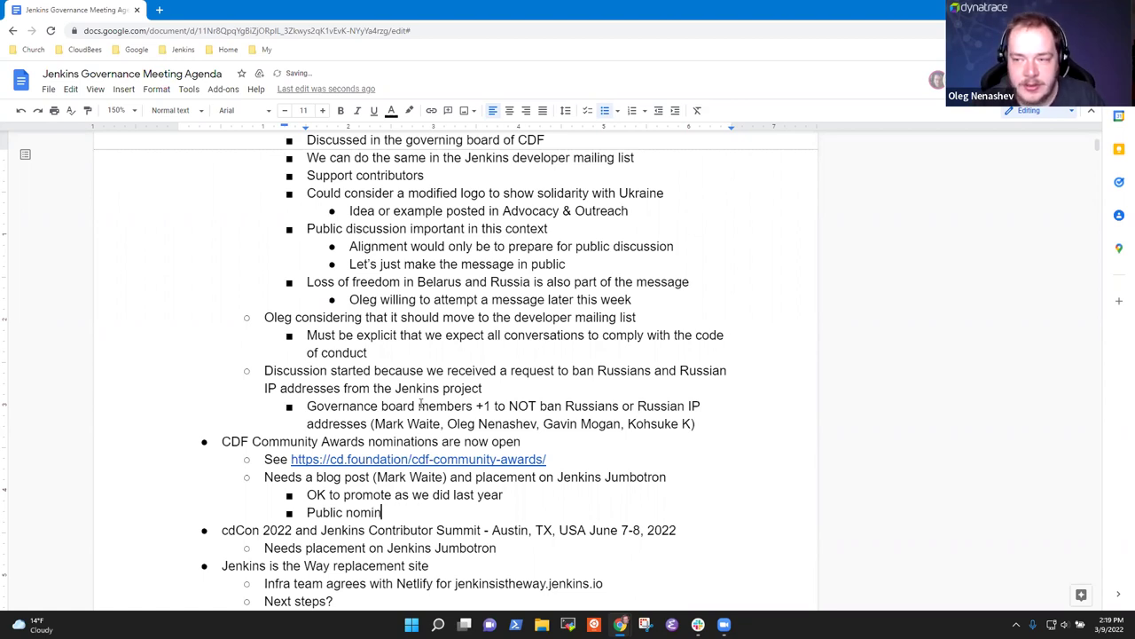
{"action": "type", "text": "ations allows people ot"}
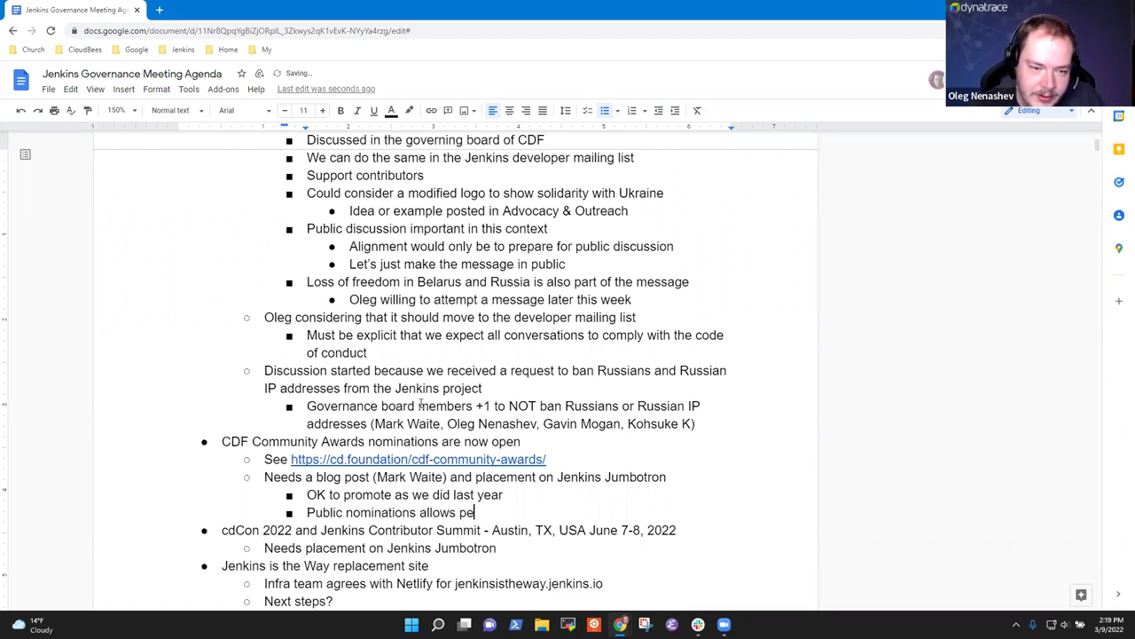
{"action": "key", "text": "BackSpace"}
{"action": "key", "text": "BackSpace"}
{"action": "key", "text": "BackSpace"}
{"action": "type", "text": "to hjigh"}
{"action": "key", "text": "BackSpace"}
{"action": "key", "text": "BackSpace"}
{"action": "key", "text": "BackSpace"}
{"action": "key", "text": "BackSpace"}
{"action": "type", "text": "ighlight contri"}
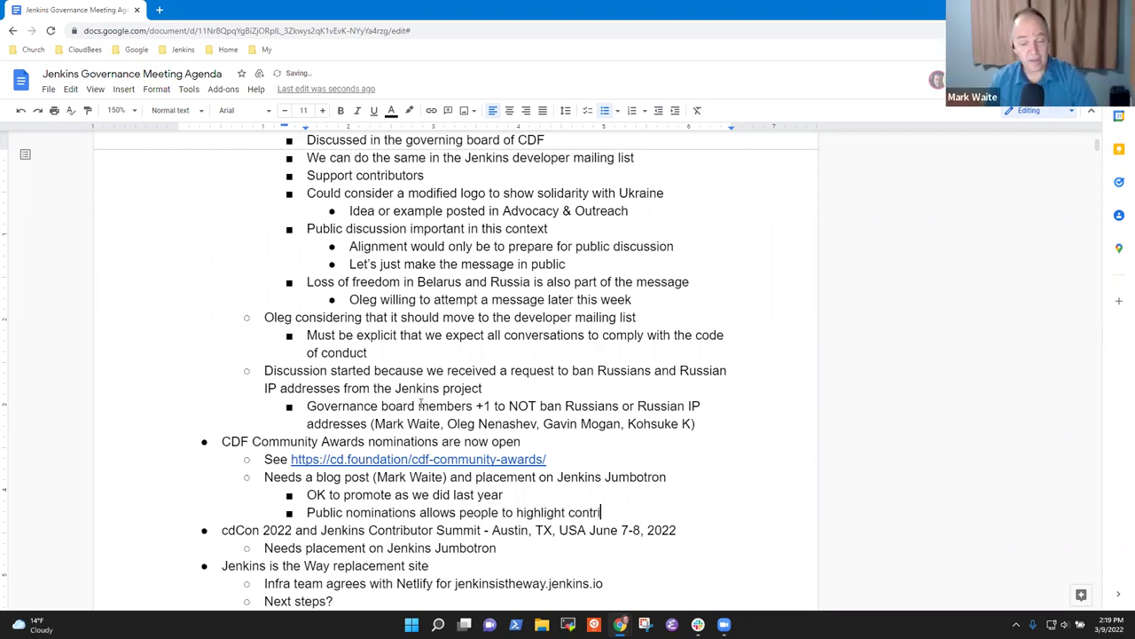
{"action": "type", "text": "butions"}
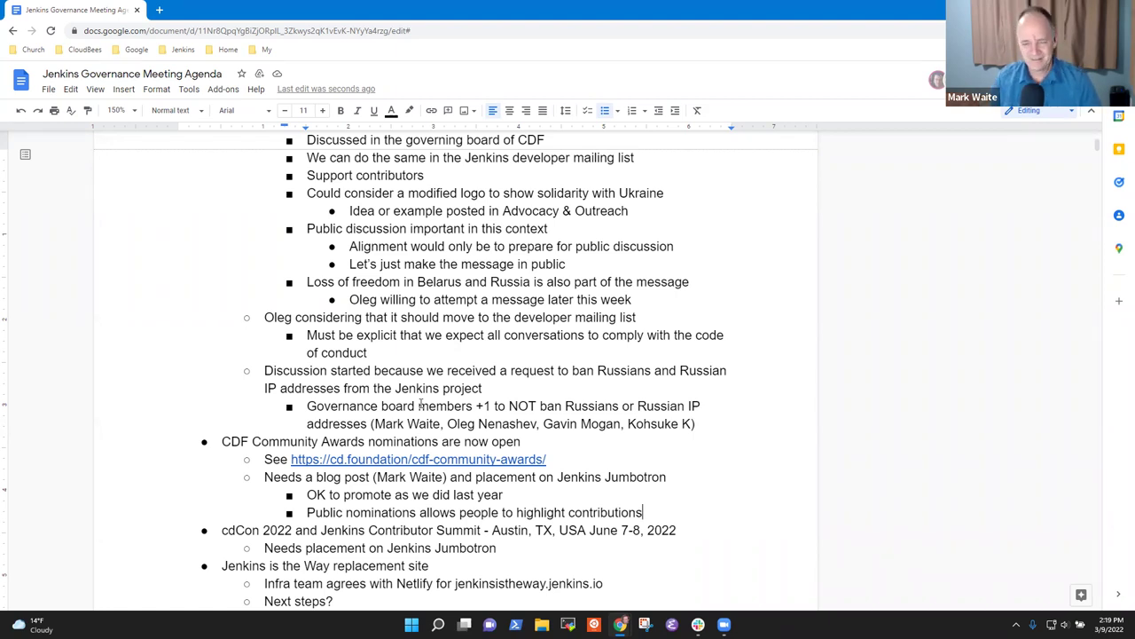
{"action": "type", "text": ","}
{"action": "key", "text": "Up"}
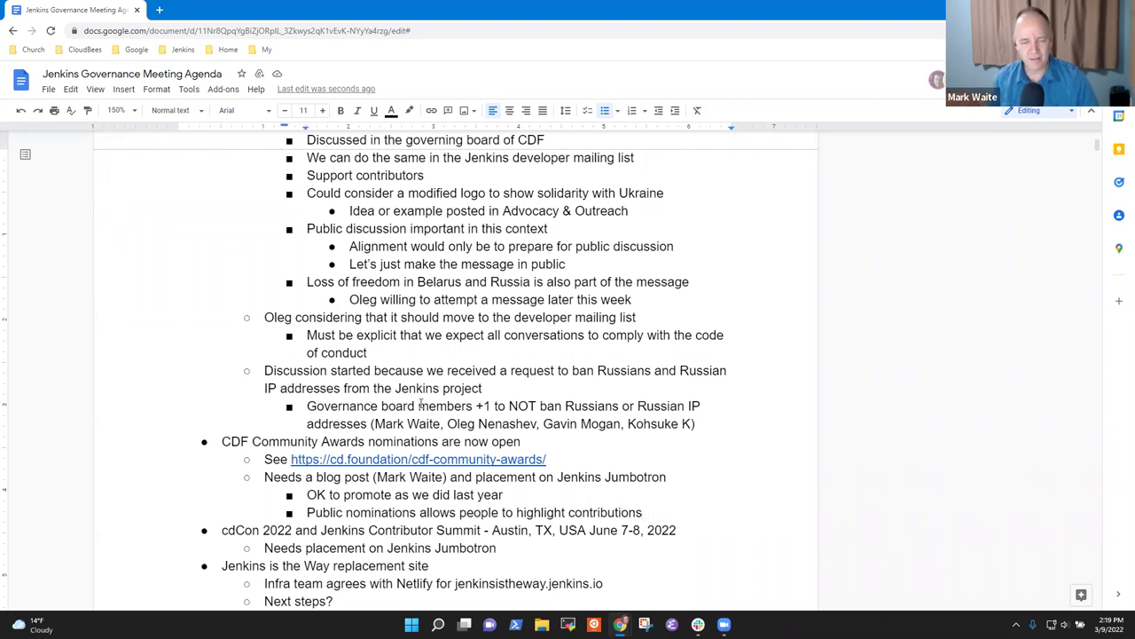
- Highlight the item about the blog post and Jenkins Jumbotron placement under the CDF Community Awards topic
{"action": "key", "text": "Up"}
{"action": "key", "text": "Up"}
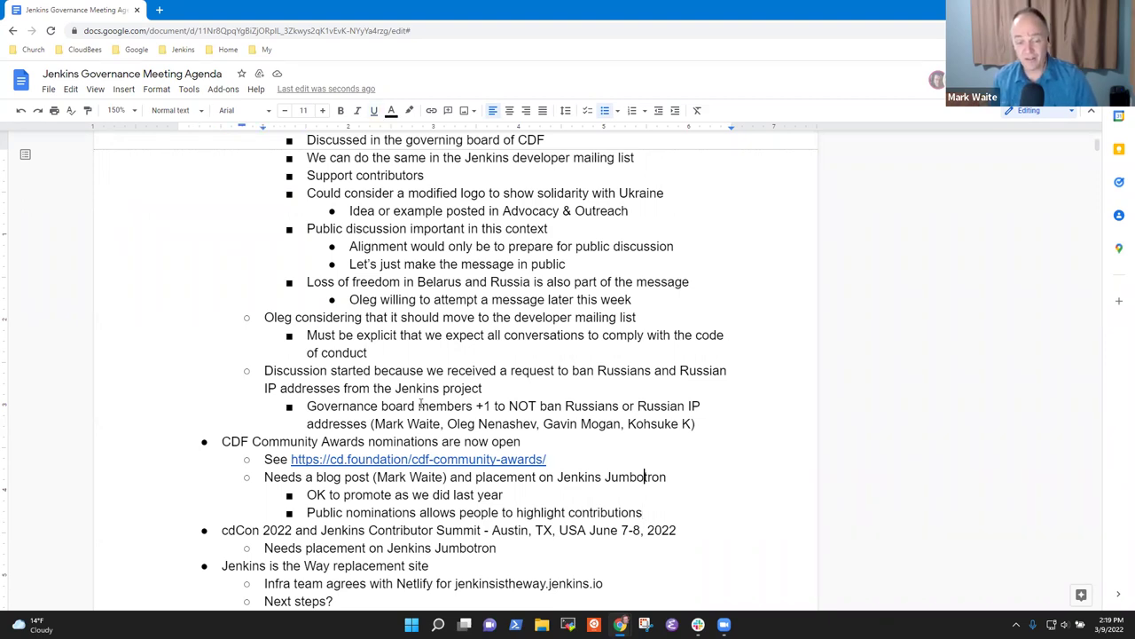
{"action": "key", "text": "Home"}
{"action": "key", "text": "shift+End"}
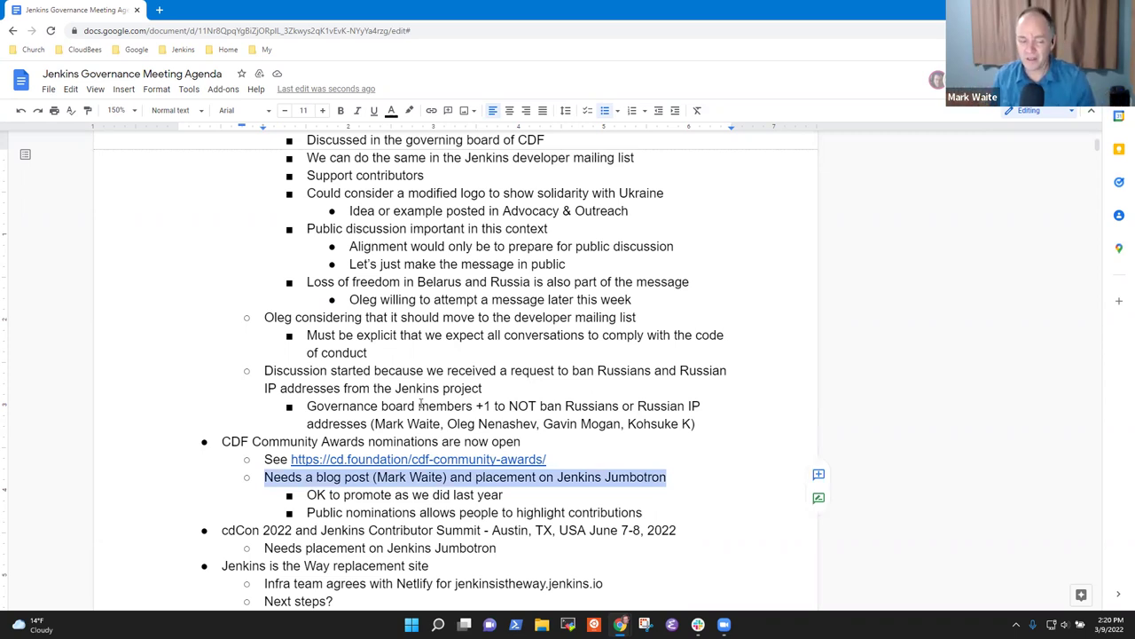
- Highlight the agenda line "cdCon 2022 and Jenkins Contributor Summit - Austin, TX, USA June 7-8, 2022"
{"action": "key", "text": "Down"}
{"action": "key", "text": "Down"}
{"action": "key", "text": "Down"}
{"action": "key", "text": "Down"}
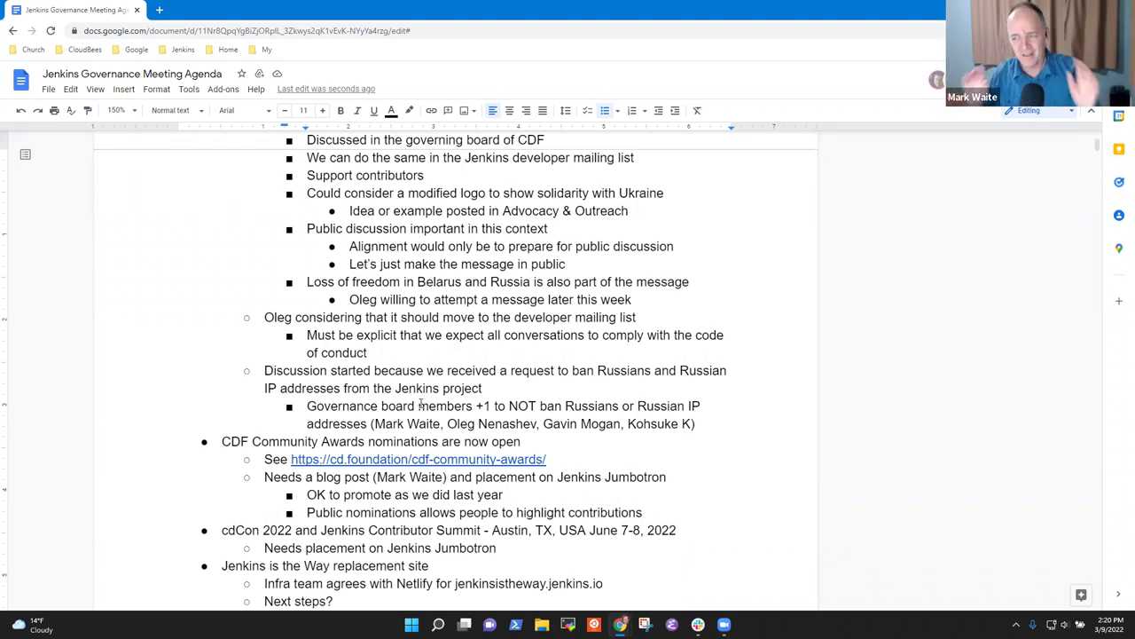
{"action": "key", "text": "Down"}
{"action": "key", "text": "Down"}
{"action": "key", "text": "Up"}
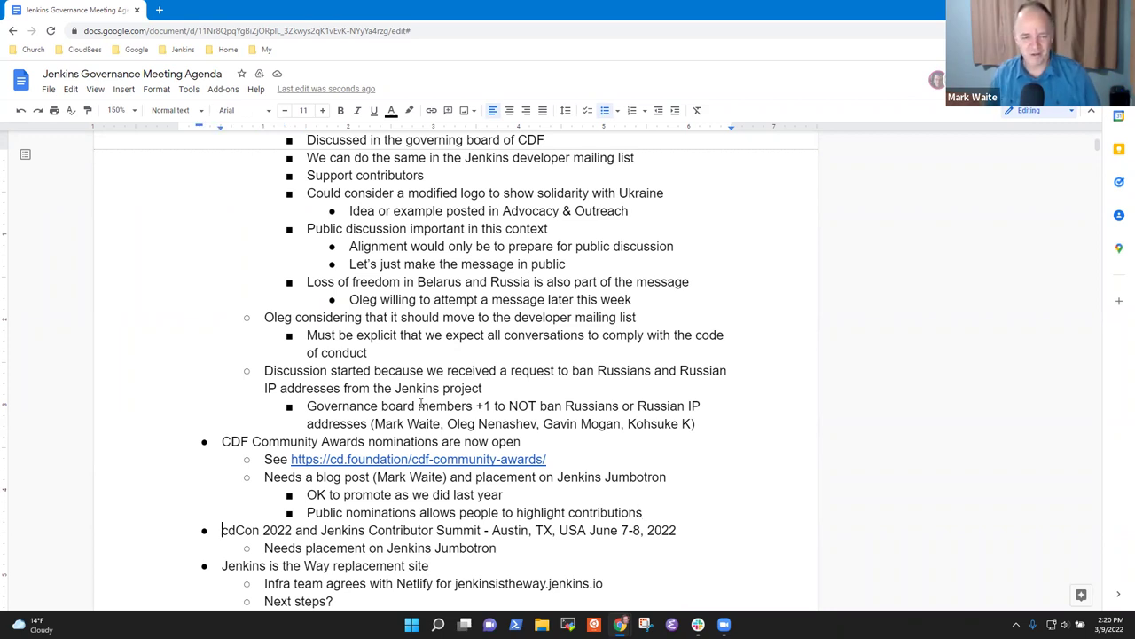
{"action": "key", "text": "shift+End"}
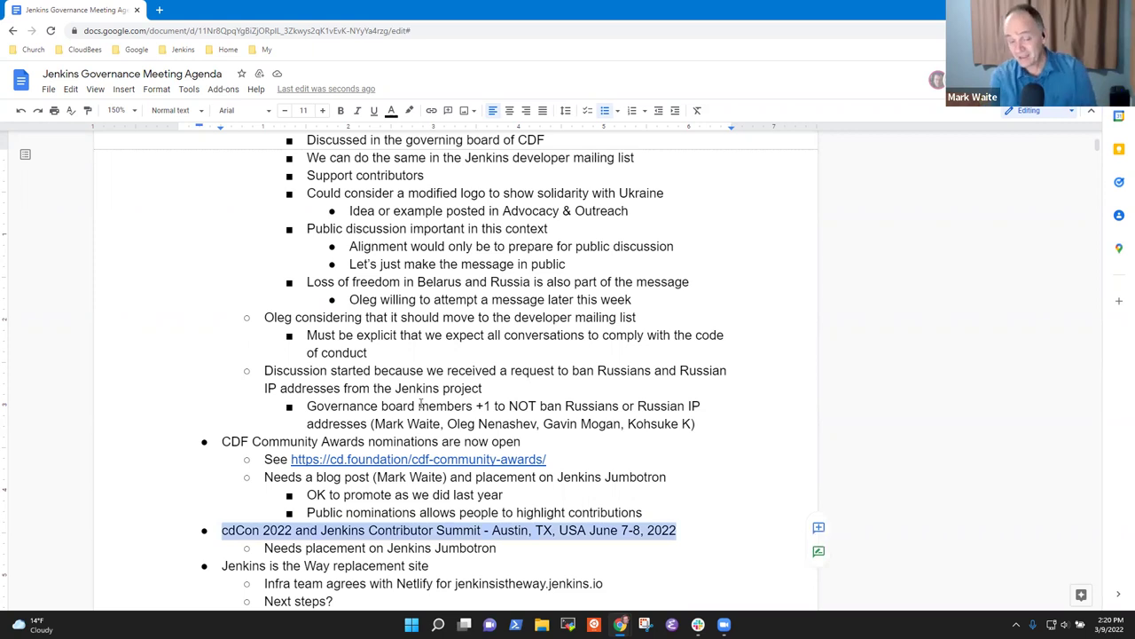
- Bring the remaining Mar 9 agenda topics into view and highlight the cdCon 2022 and Jenkins Contributor Summit line again
{"action": "key", "text": "Down"}
{"action": "key", "text": "Down"}
{"action": "key", "text": "Down"}
{"action": "scroll", "coordinate": [423, 404], "scroll_direction": "down", "scroll_amount": 2}
{"action": "key", "text": "Up"}
{"action": "key", "text": "Up"}
{"action": "key", "text": "Up"}
{"action": "key", "text": "End"}
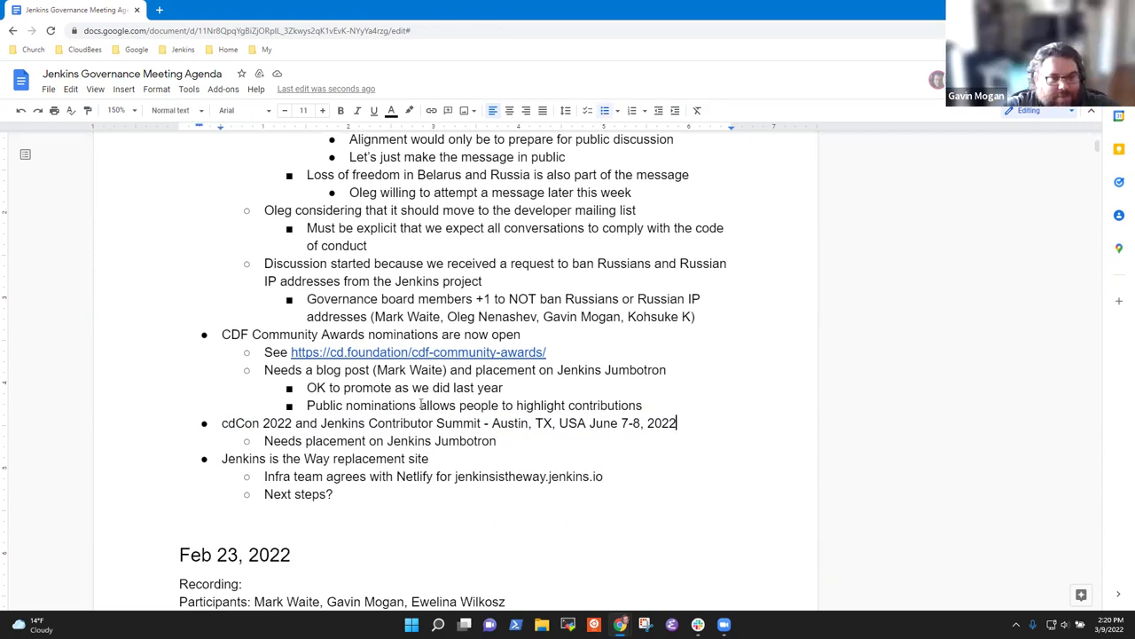
{"action": "key", "text": "Home"}
{"action": "key", "text": "shift+End"}
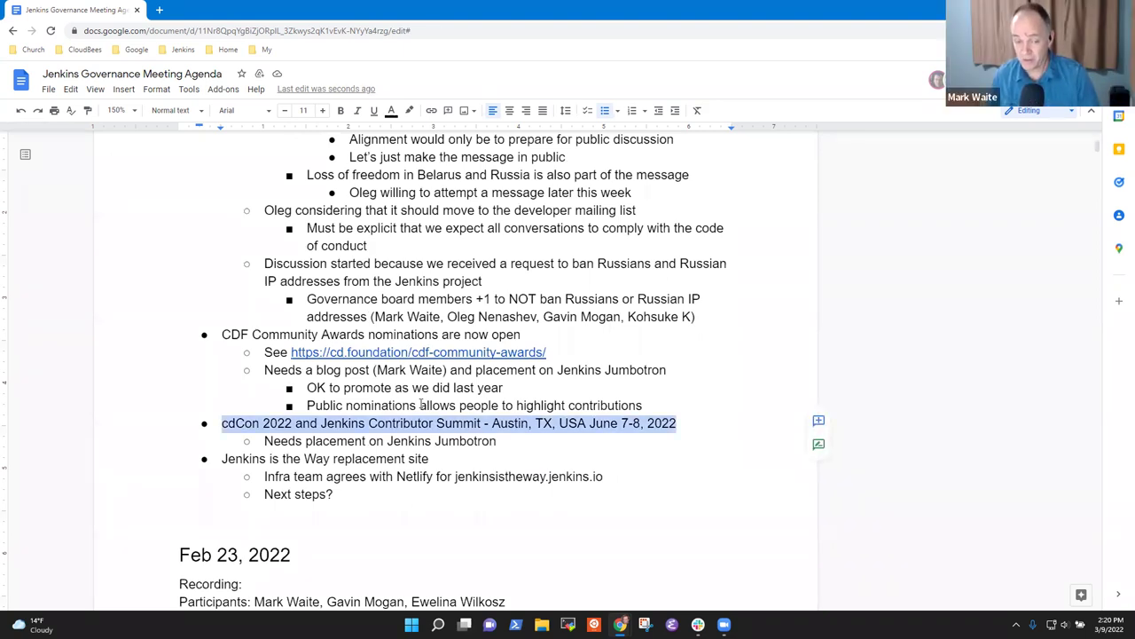
{"action": "key", "text": "Down"}
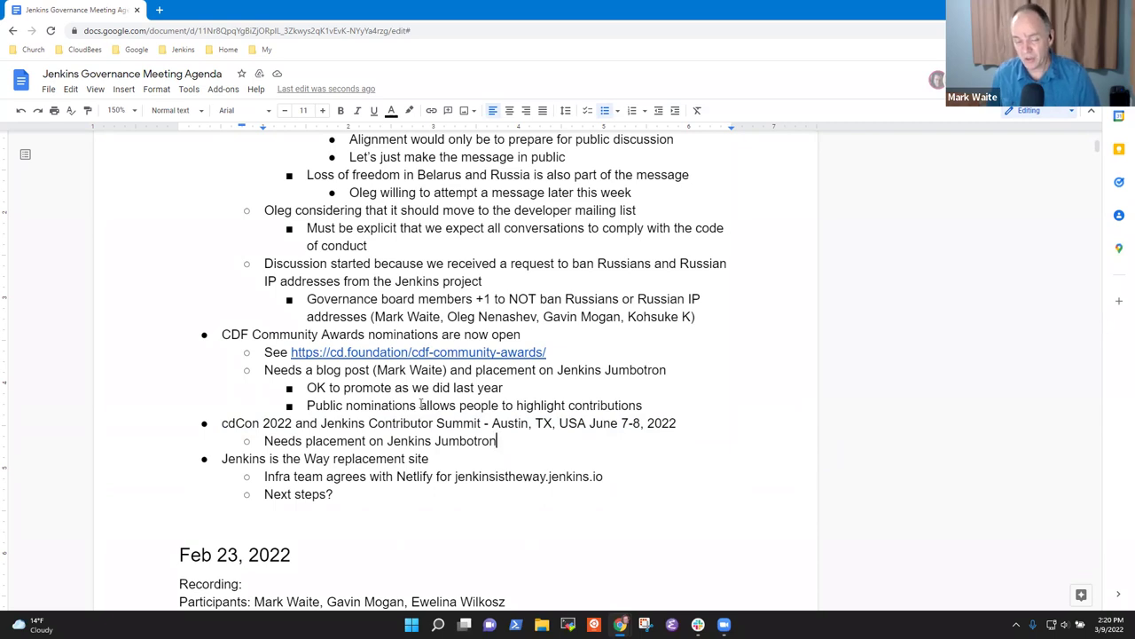
{"action": "key", "text": "Up"}
{"action": "key", "text": "End"}
{"action": "key", "text": "ctrl+Left"}
{"action": "key", "text": "ctrl+Left"}
{"action": "key", "text": "ctrl+Left"}
{"action": "key", "text": "ctrl+Left"}
{"action": "key", "text": "ctrl+Left"}
{"action": "key", "text": "ctrl+Left"}
{"action": "key", "text": "ctrl+Left"}
{"action": "key", "text": "ctrl+Left"}
{"action": "key", "text": "ctrl+Left"}
- Add a bullet reading "On-site" below the Jenkins Jumbotron placement item under the cdCon 2022 topic
{"action": "key", "text": "Down"}
{"action": "key", "text": "Home"}
{"action": "key", "text": "End"}
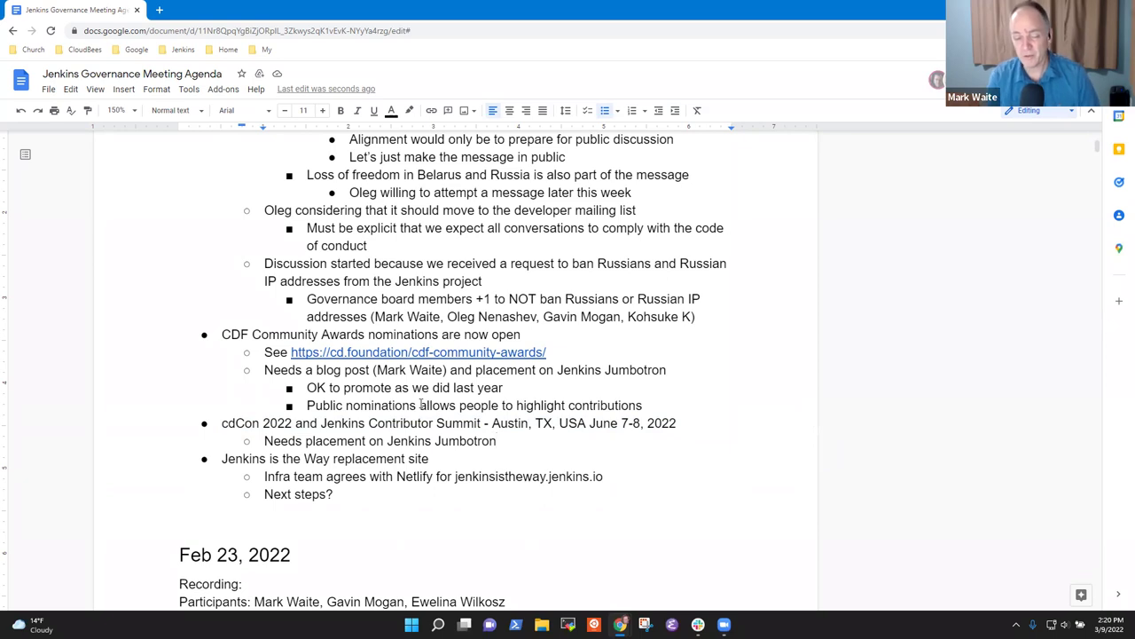
{"action": "key", "text": "Return"}
{"action": "type", "text": "On-site"}
- Highlight the item "Needs placement on Jenkins Jumbotron" under the cdCon 2022 topic
{"action": "key", "text": "Up"}
{"action": "key", "text": "Home"}
{"action": "key", "text": "shift+End"}
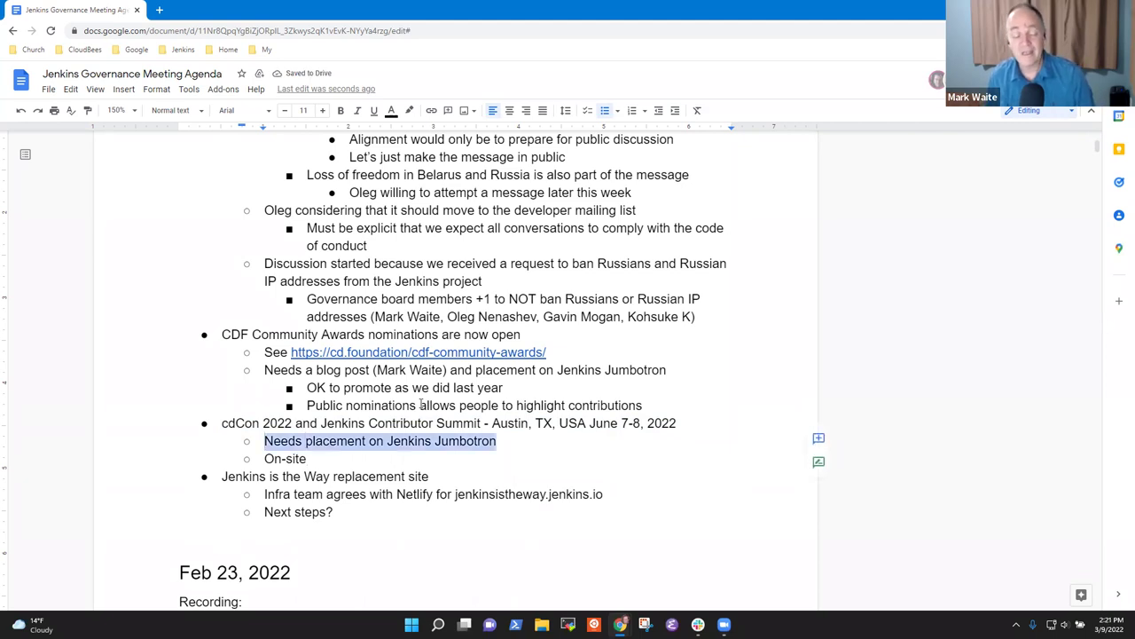
- Add a nested bullet reading "Place cdCon on the Jumbotron" under the cdCon topic's Jenkins Jumbotron placement item
{"action": "key", "text": "End"}
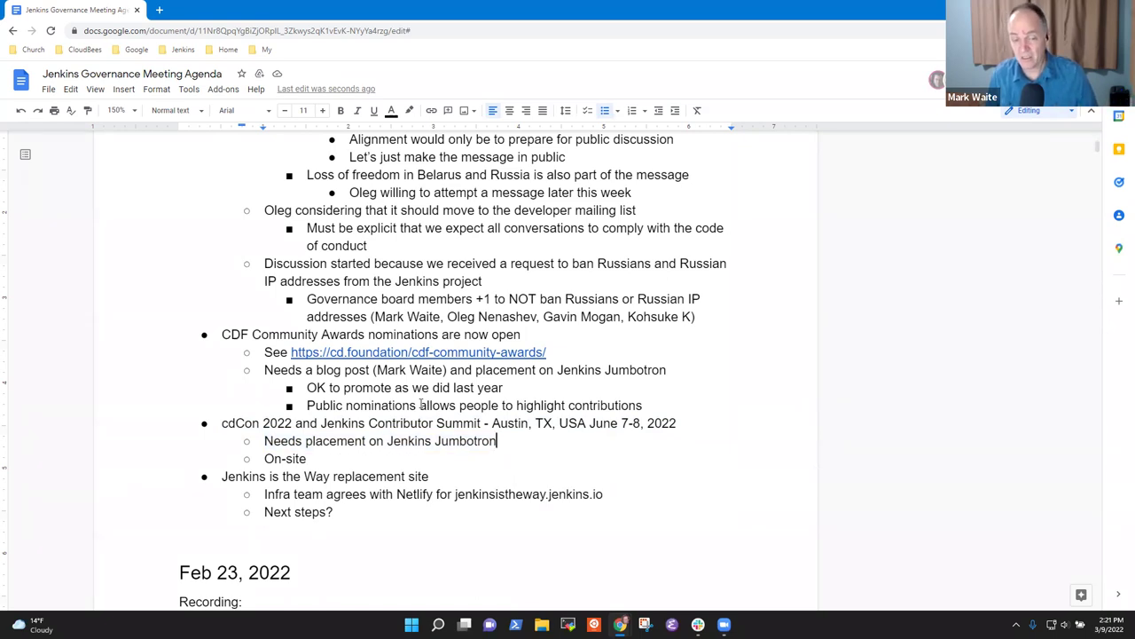
{"action": "key", "text": "Return"}
{"action": "key", "text": "Tab"}
{"action": "type", "text": "Place cdCon"}
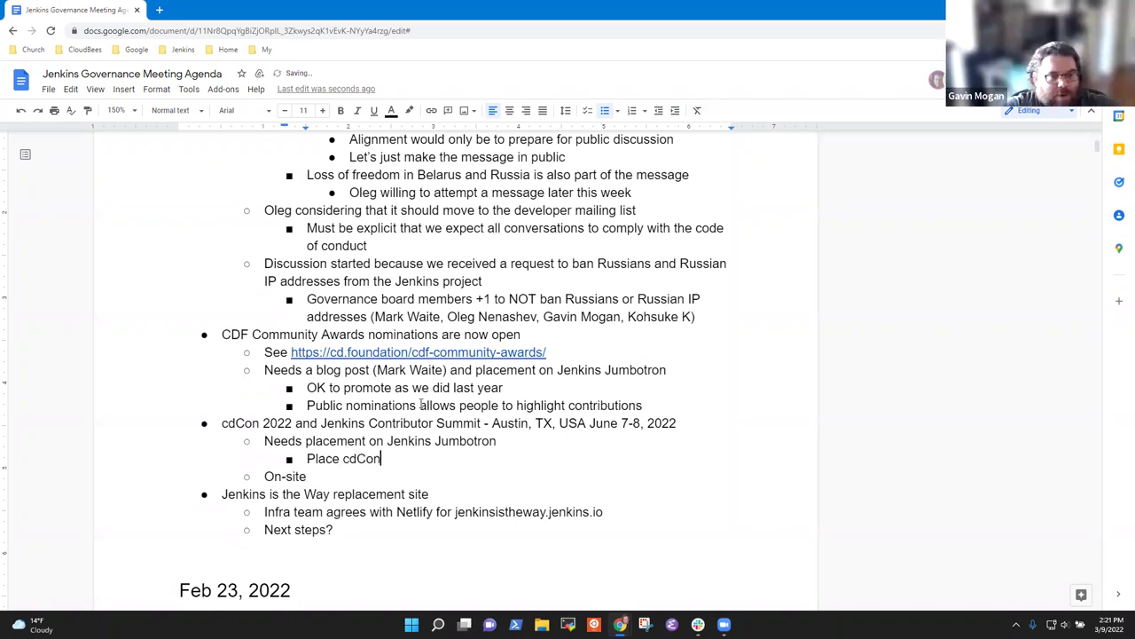
{"action": "type", "text": "on the Jumbo"}
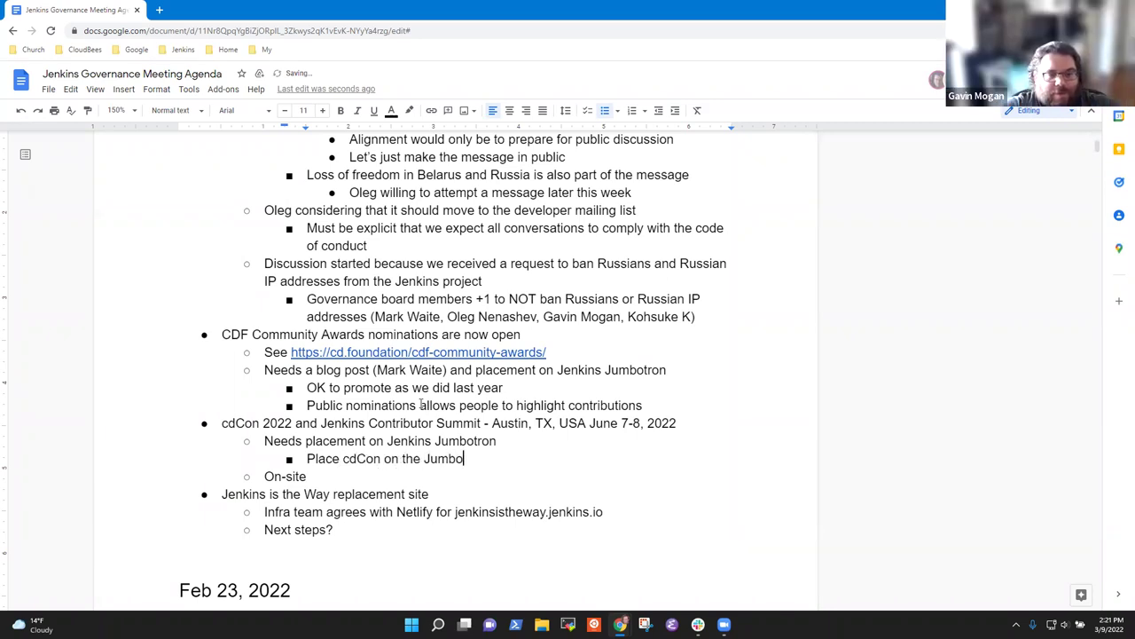
{"action": "type", "text": "tron"}
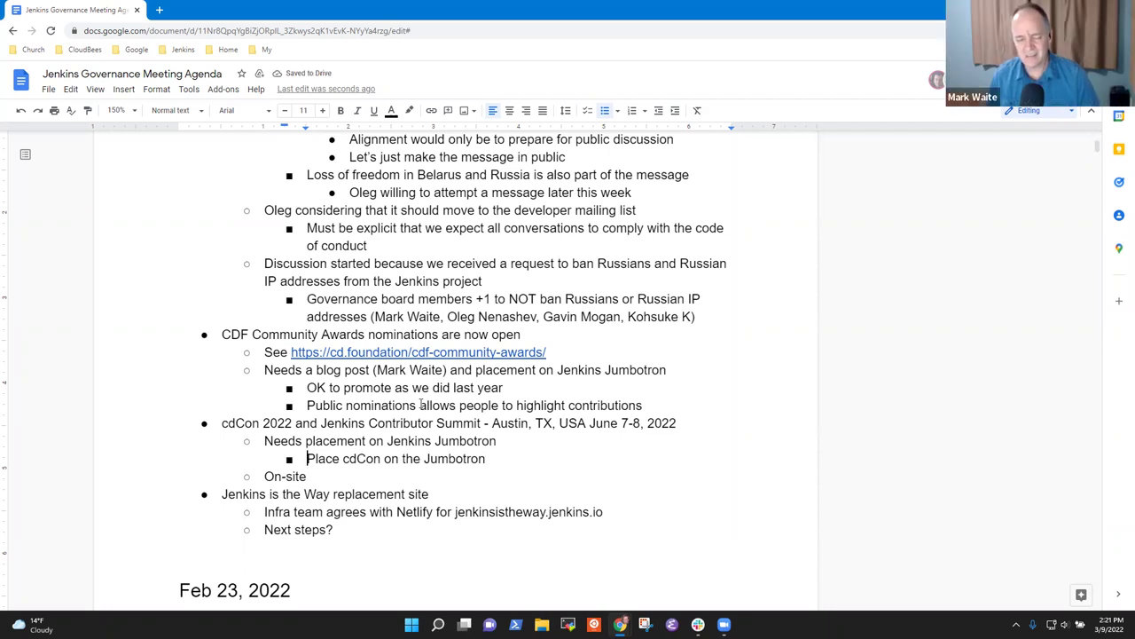
- Append "(immediate)" to the "Place cdCon on the Jumbotron" bullet
{"action": "key", "text": "shift+Home"}
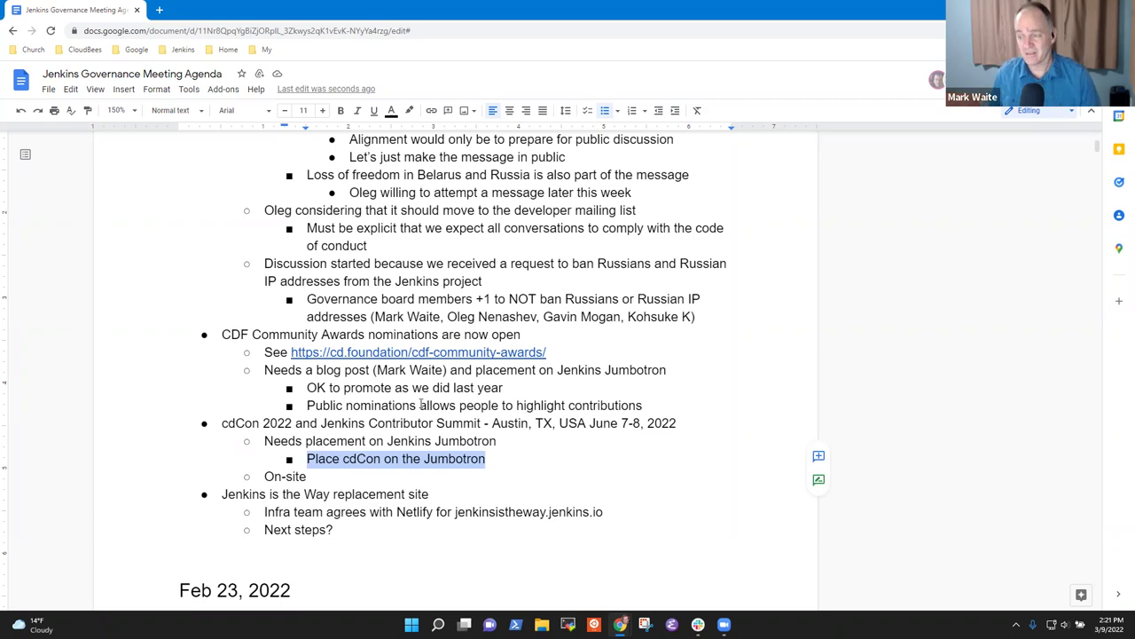
{"action": "key", "text": "Right"}
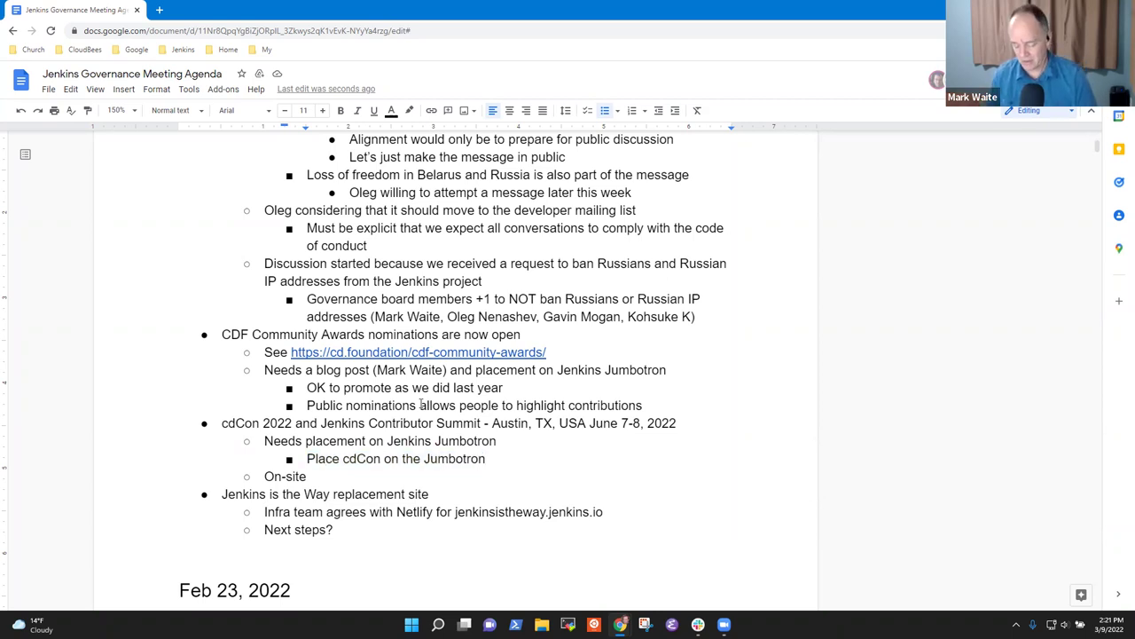
{"action": "type", "text": "(immediate"}
{"action": "key", "text": "BackSpace"}
{"action": "type", "text": ")"}
- Highlight the words "CDF Community Awards" in that topic's heading line
{"action": "key", "text": "Down"}
{"action": "key", "text": "Down"}
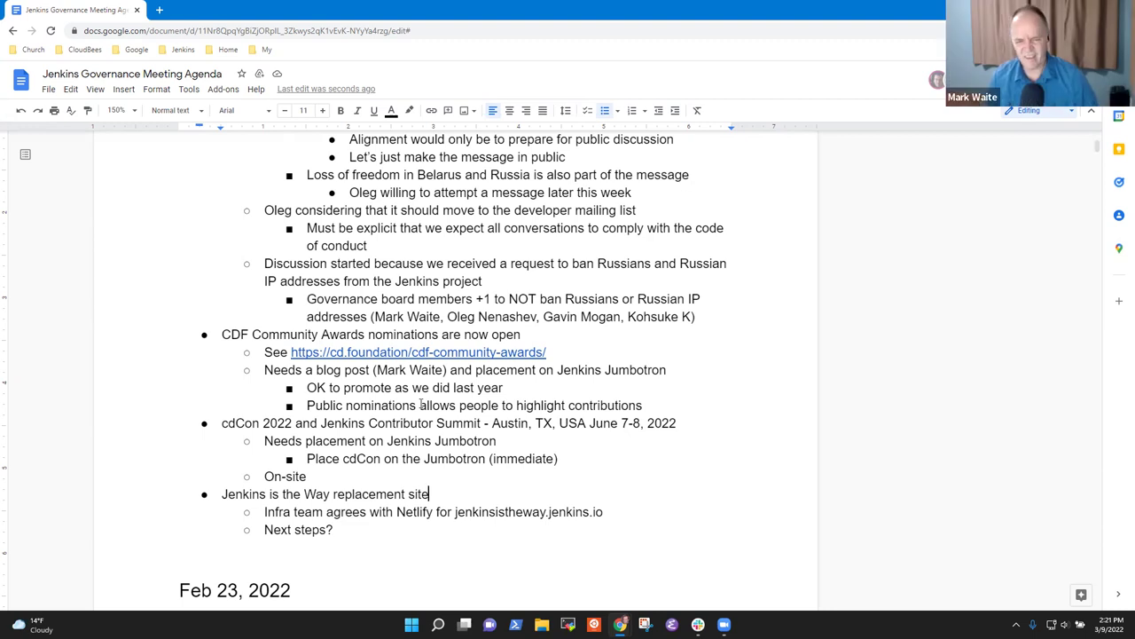
{"action": "key", "text": "Right"}
{"action": "key", "text": "Up"}
{"action": "key", "text": "Up"}
{"action": "key", "text": "Up"}
{"action": "key", "text": "Up"}
{"action": "key", "text": "Up"}
{"action": "key", "text": "Up"}
{"action": "key", "text": "Up"}
{"action": "key", "text": "Up"}
{"action": "key", "text": "Up"}
{"action": "key", "text": "Up"}
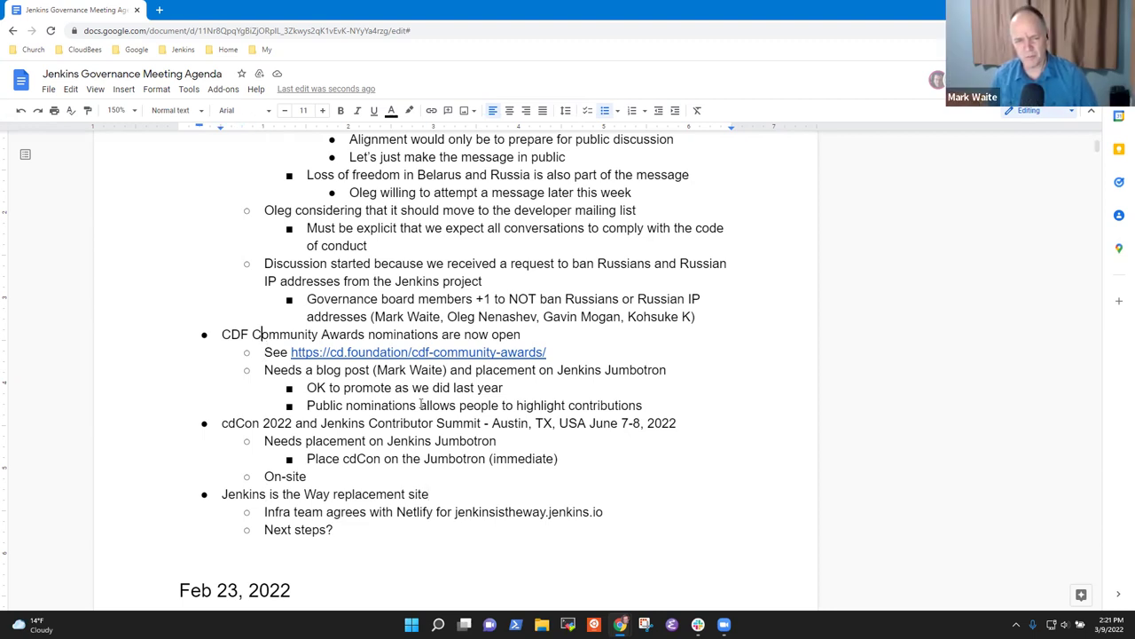
{"action": "key", "text": "ctrl+shift+Right"}
{"action": "key", "text": "ctrl+shift+Right"}
{"action": "key", "text": "ctrl+shift+Right"}
{"action": "key", "text": "shift+Left"}
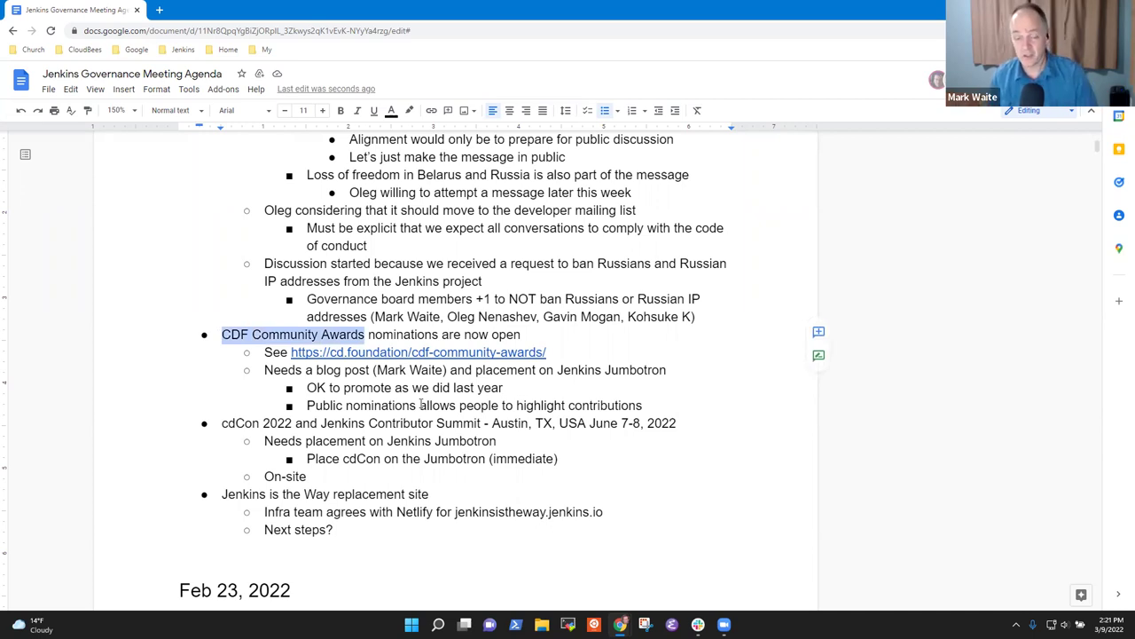
- Start a new bullet at the same level after "Place cdCon on the Jumbotron (immediate)"
{"action": "key", "text": "Down"}
{"action": "key", "text": "Down"}
{"action": "key", "text": "Down"}
{"action": "key", "text": "Down"}
{"action": "key", "text": "Down"}
{"action": "key", "text": "Down"}
{"action": "key", "text": "Down"}
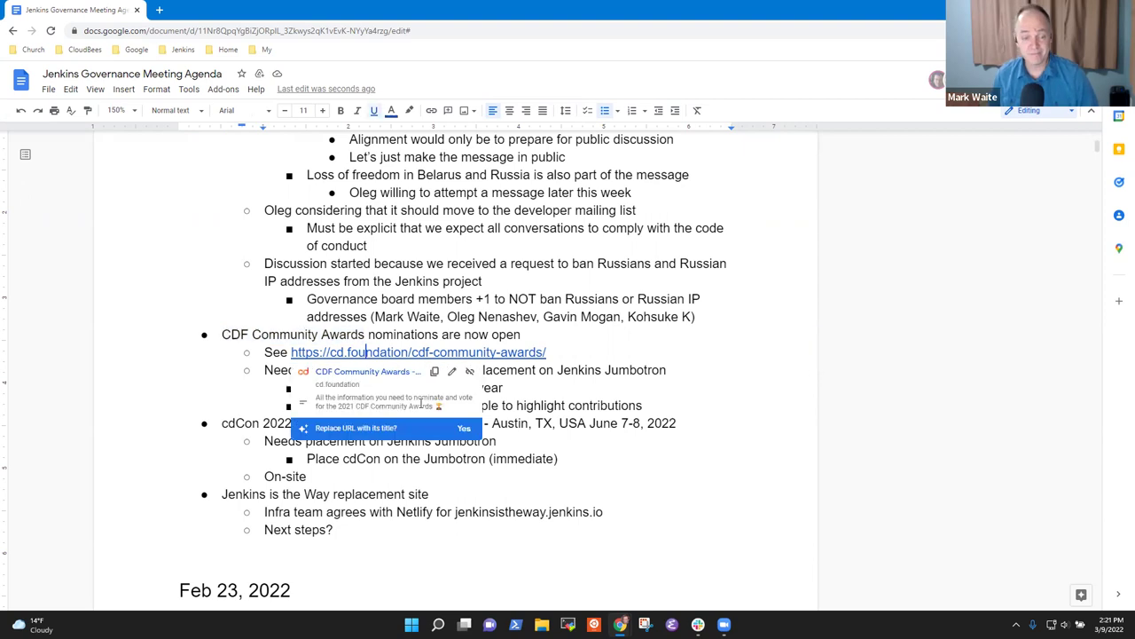
{"action": "key", "text": "End"}
{"action": "key", "text": "Return"}
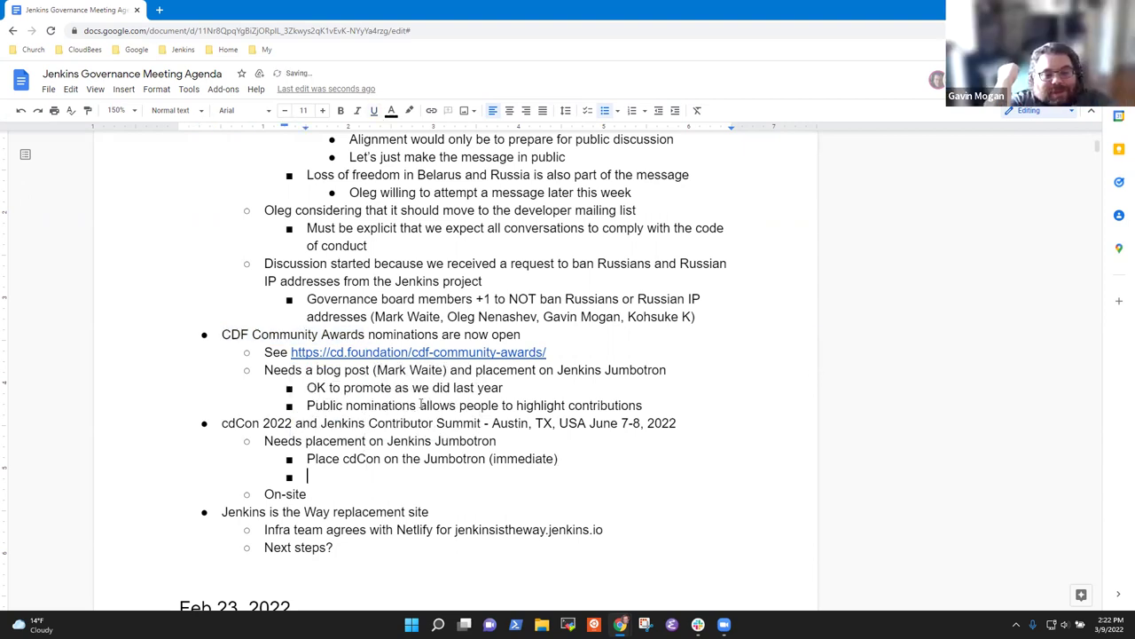
- Enter "Don't forget that carousel effectiveness decreases" in the empty bullet under the Jumbotron placement item
{"action": "type", "text": "Don't forget that carousa"}
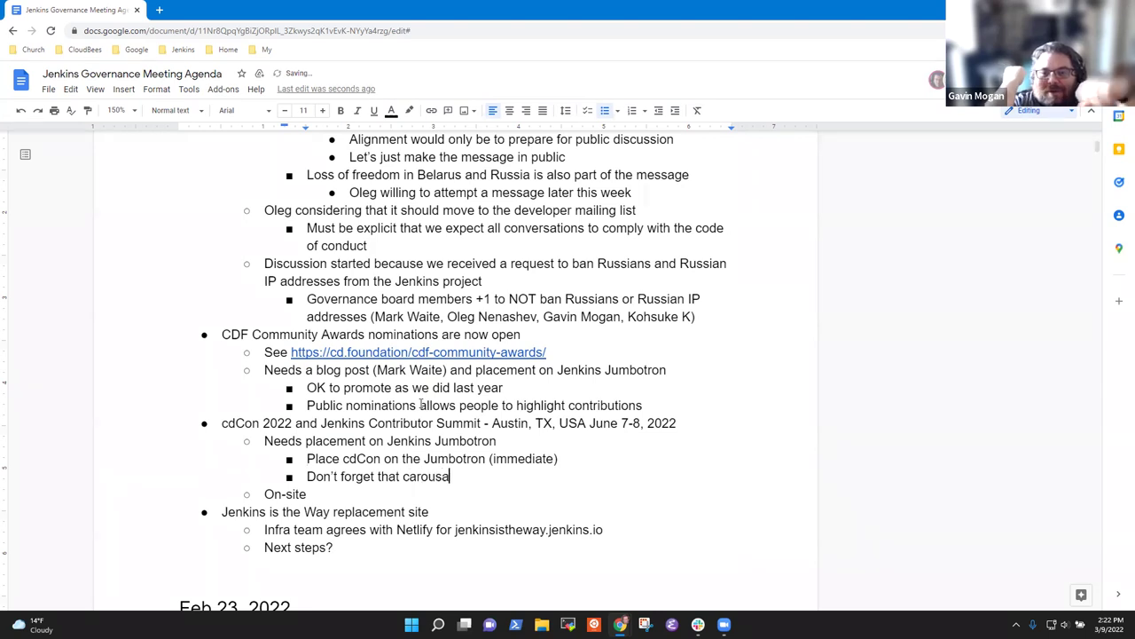
{"action": "type", "text": "el weffe"}
{"action": "key", "text": "BackSpace"}
{"action": "key", "text": "BackSpace"}
{"action": "key", "text": "BackSpace"}
{"action": "key", "text": "BackSpace"}
{"action": "key", "text": "BackSpace"}
{"action": "type", "text": "effecti"}
{"action": "type", "text": "veness dec"}
{"action": "type", "text": "rease as"}
{"action": "key", "text": "BackSpace"}
{"action": "key", "text": "BackSpace"}
{"action": "key", "text": "BackSpace"}
{"action": "type", "text": "s"}
- Append "(+1 from all)" to the bullet about placing cdCon on the Jumbotron immediately
{"action": "key", "text": "Home"}
{"action": "key", "text": "shift+End"}
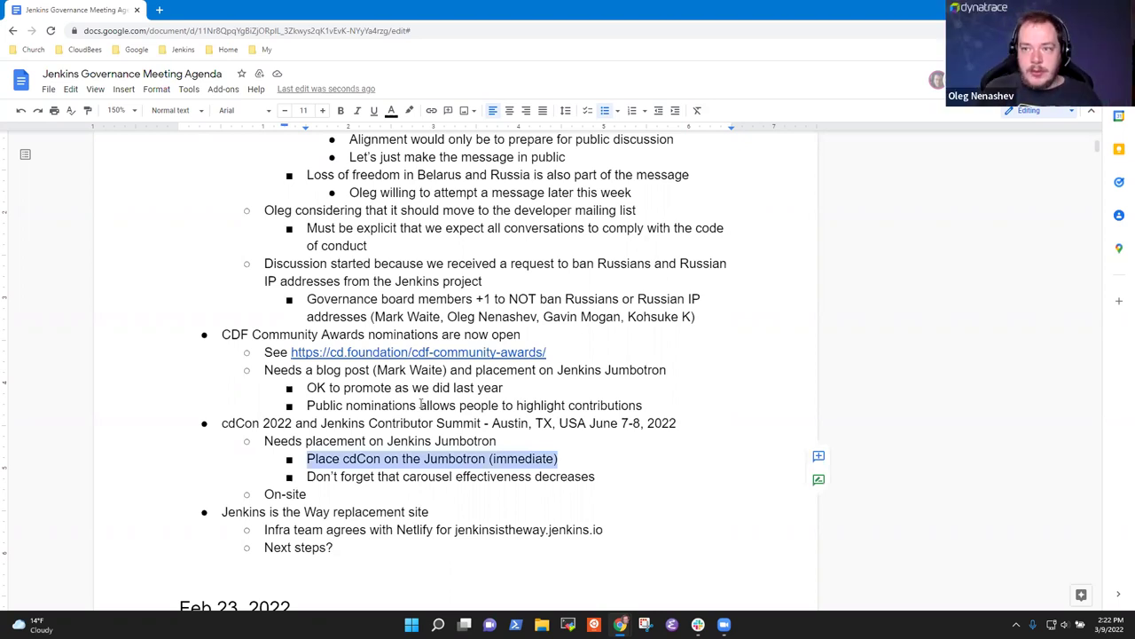
{"action": "key", "text": "End"}
{"action": "type", "text": "(+1 "}
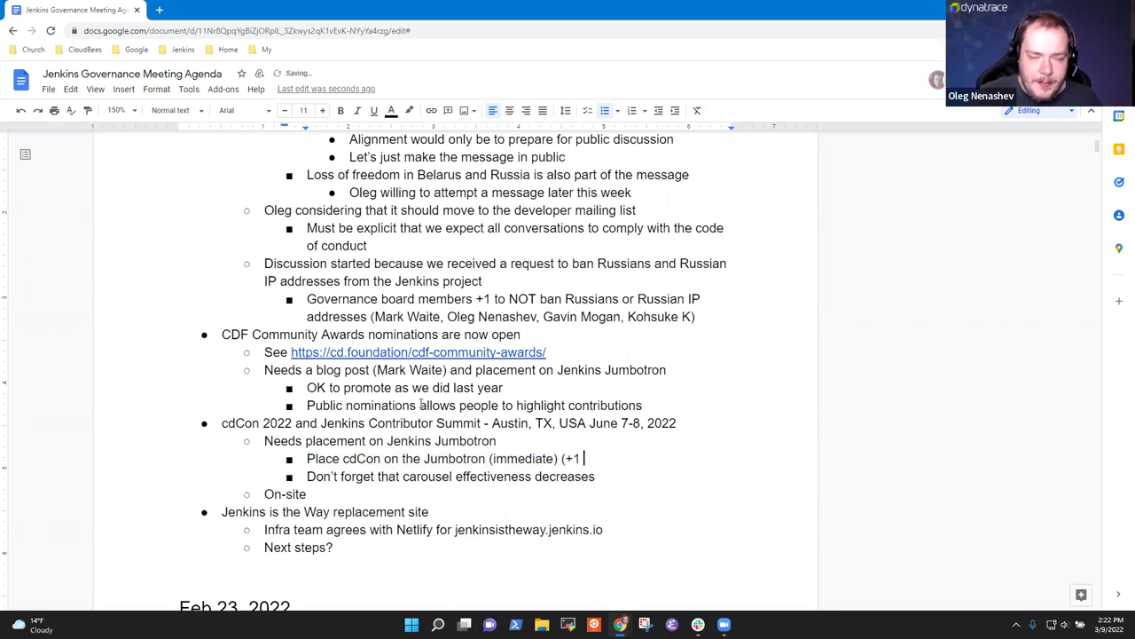
{"action": "type", "text": "from all)"}
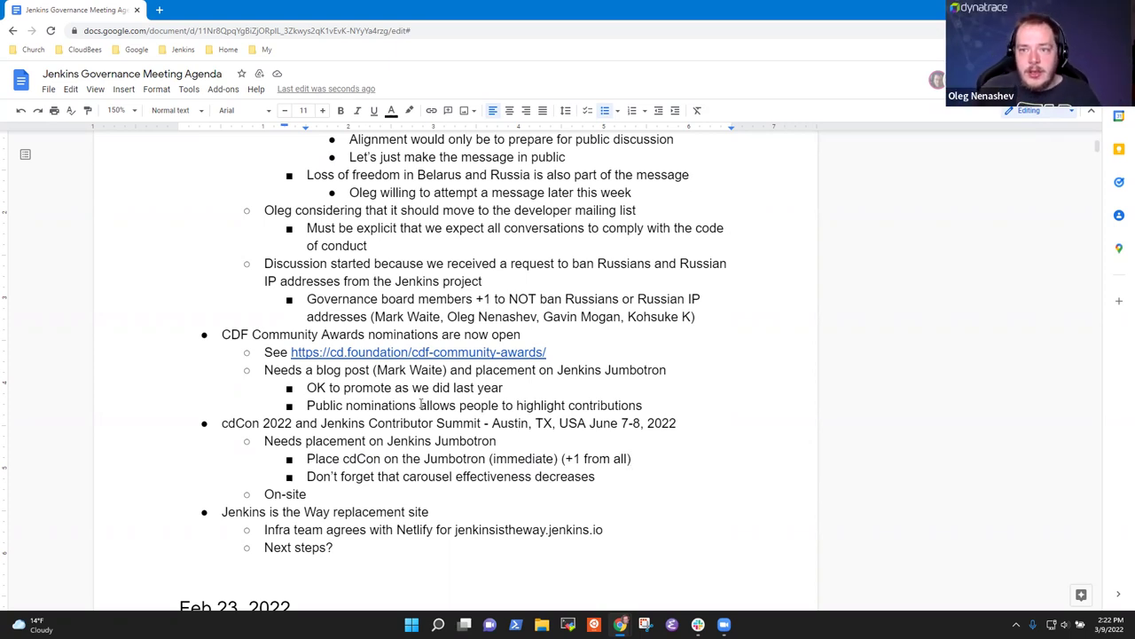
- Add a nested bullet under the "Place cdCon on the Jumbotron" item reading "Make a single entry for both cdCon and Contributor Summit"
{"action": "key", "text": "Return"}
{"action": "key", "text": "Tab"}
{"action": "type", "text": "Make a single "}
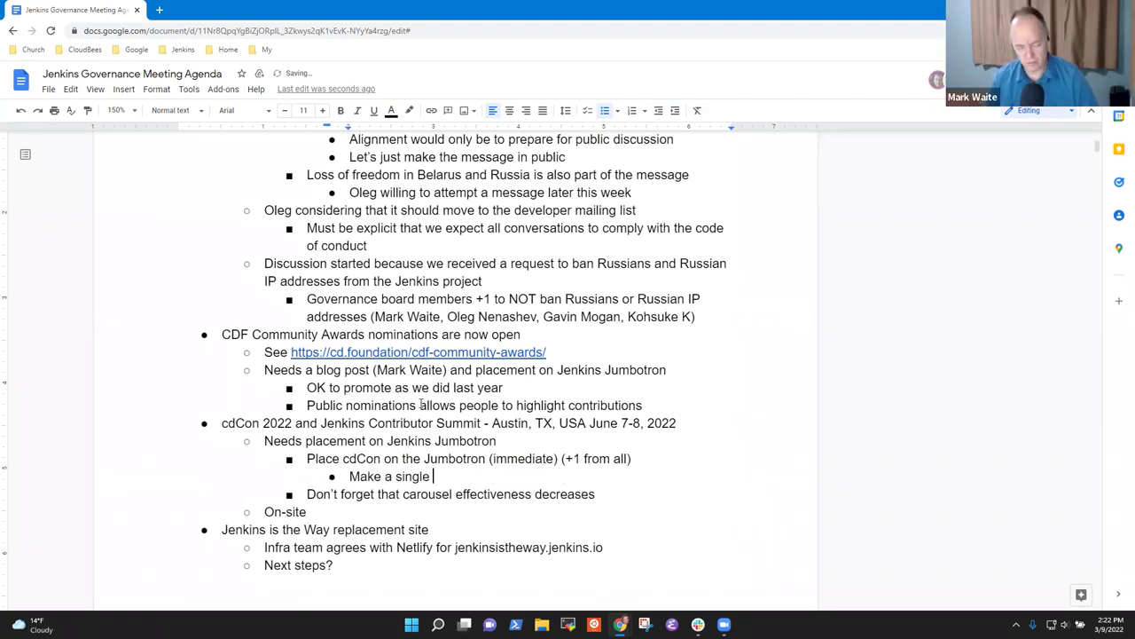
{"action": "type", "text": "entry for "}
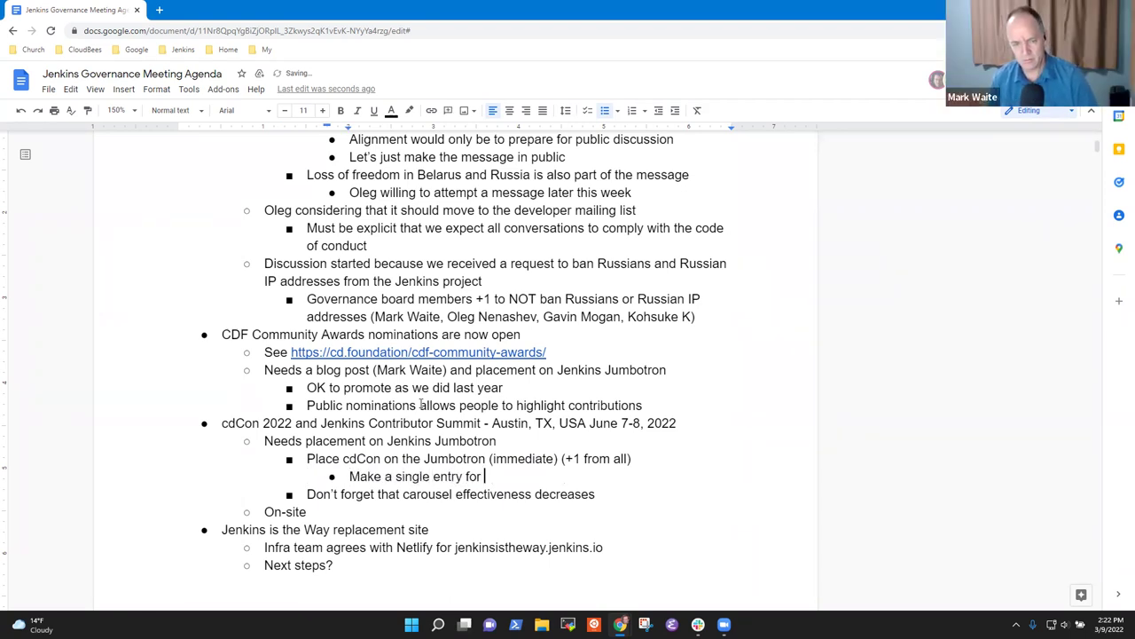
{"action": "type", "text": "both cdCon "}
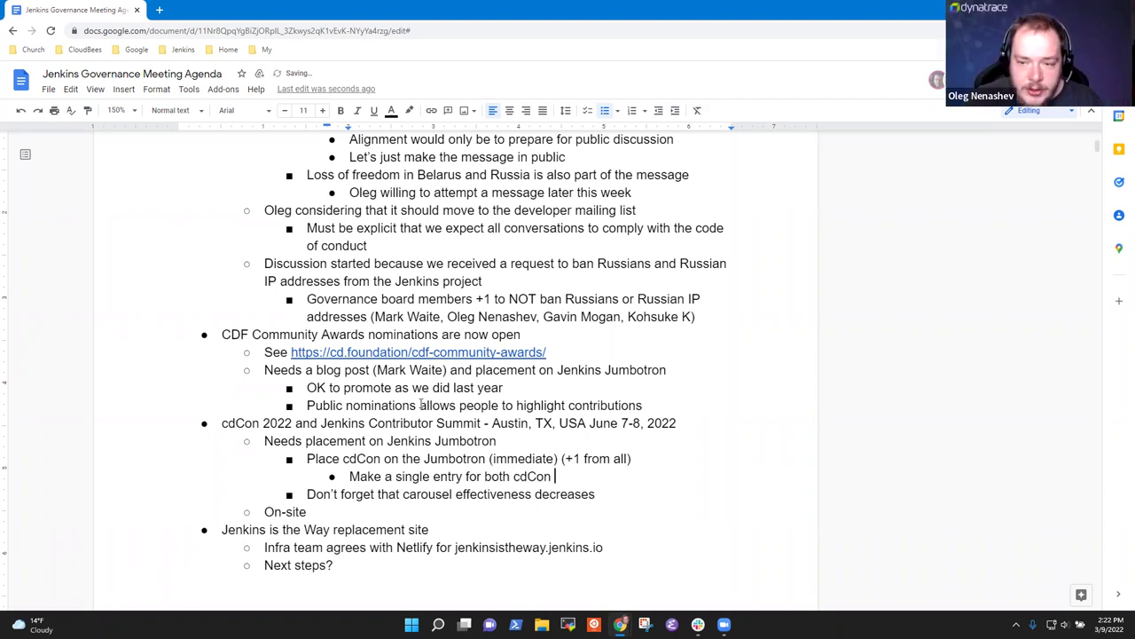
{"action": "type", "text": "and Contribu"}
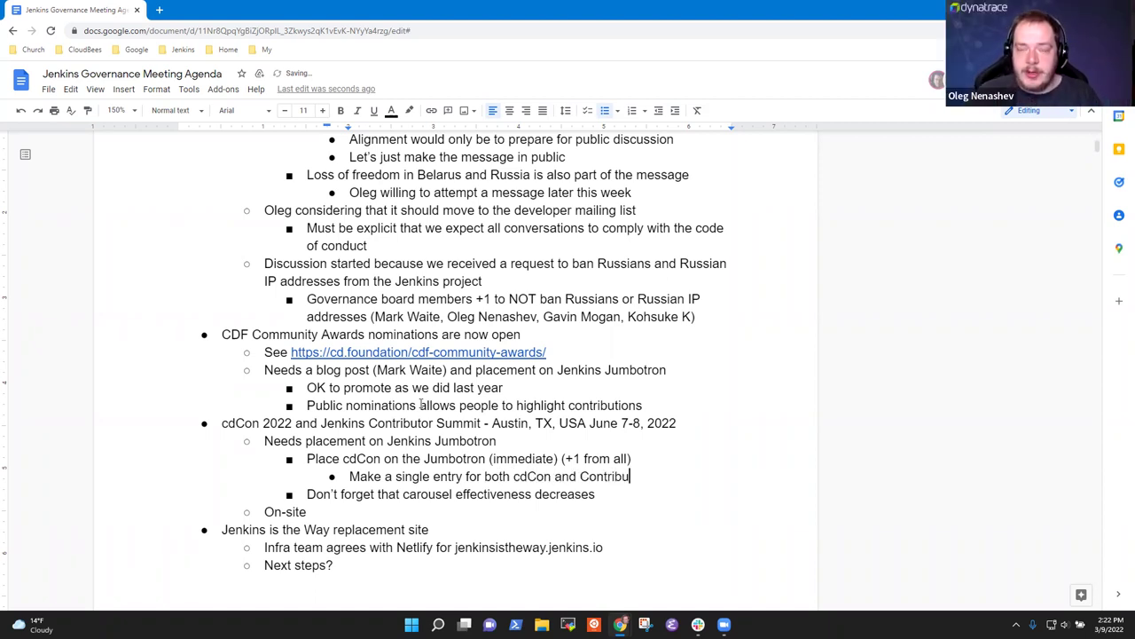
{"action": "type", "text": "tor Summit"}
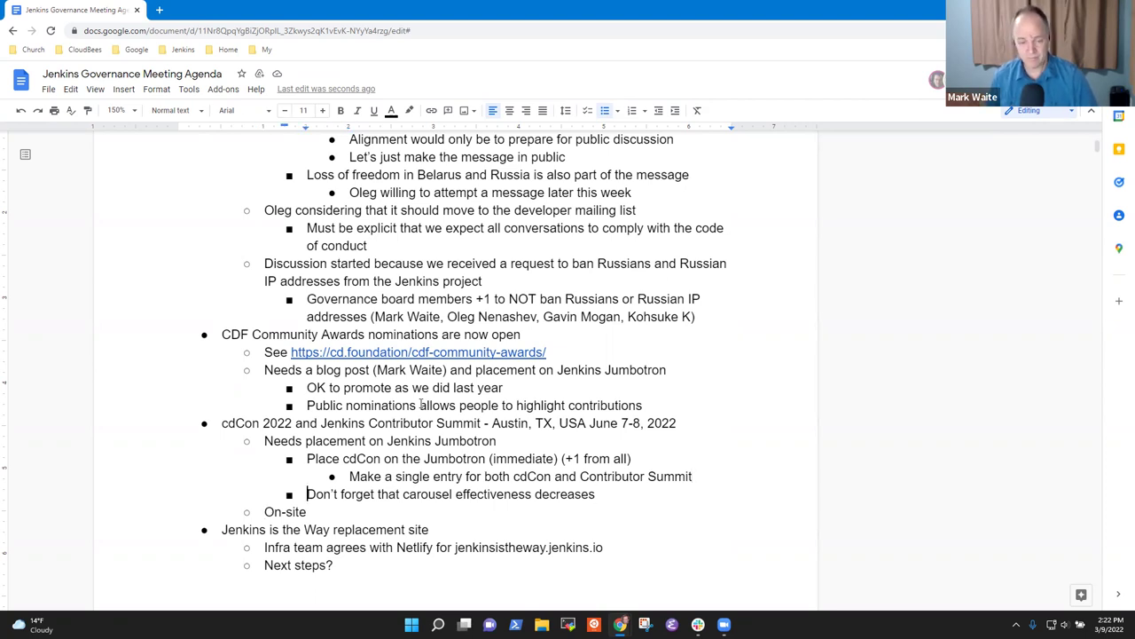
- Append "entry count increases" to the end of the "Don't forget that carousel effectiveness decreases" bullet
{"action": "key", "text": "End"}
{"action": "type", "text": "entry c"}
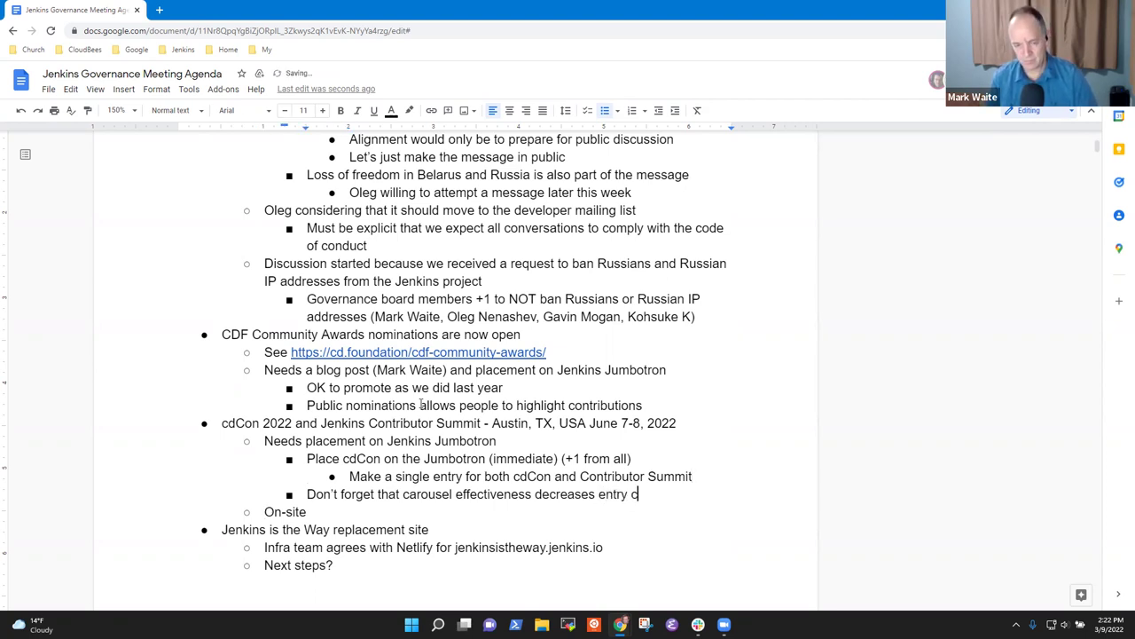
{"action": "type", "text": "ount increases"}
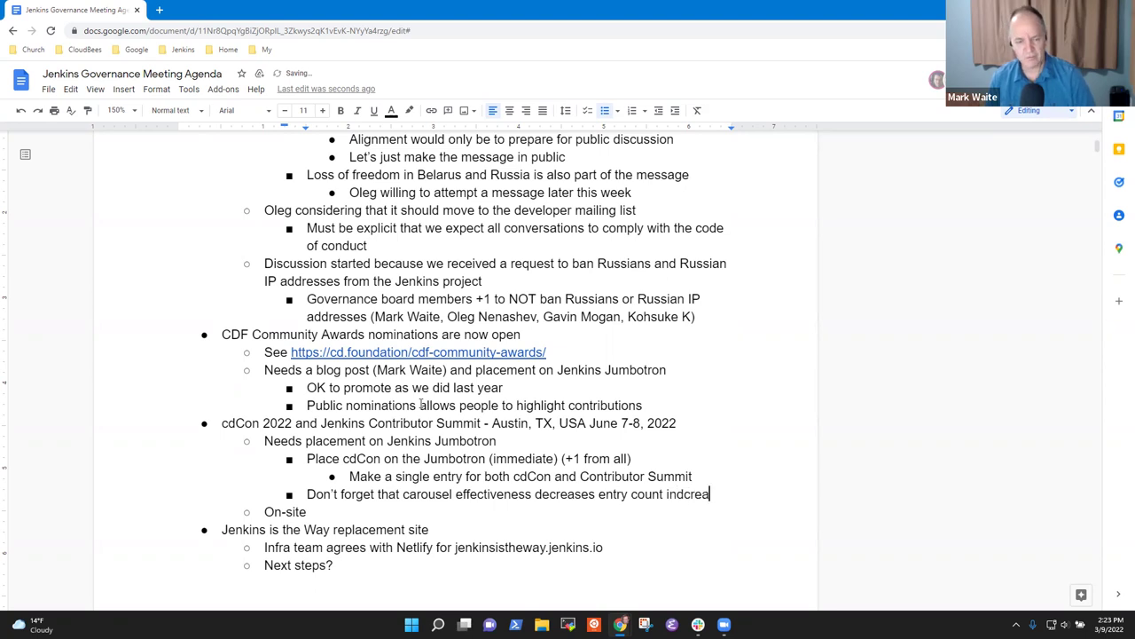
{"action": "key", "text": "ctrl+BackSpace"}
{"action": "type", "text": "increases"}
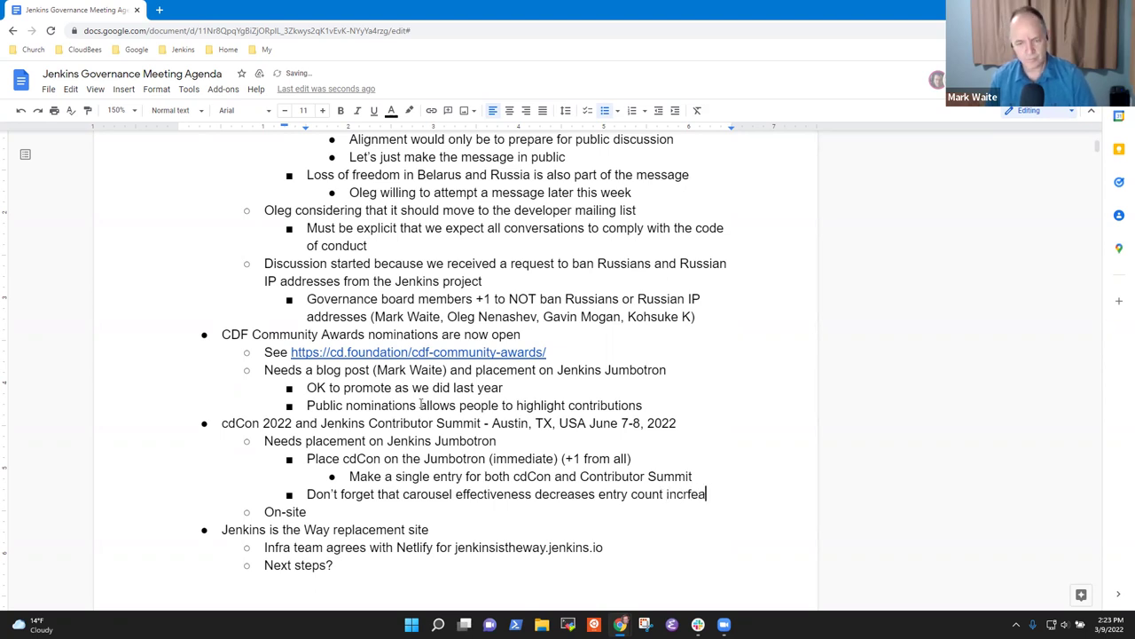
{"action": "key", "text": "ctrl+BackSpace"}
{"action": "type", "text": "increases"}
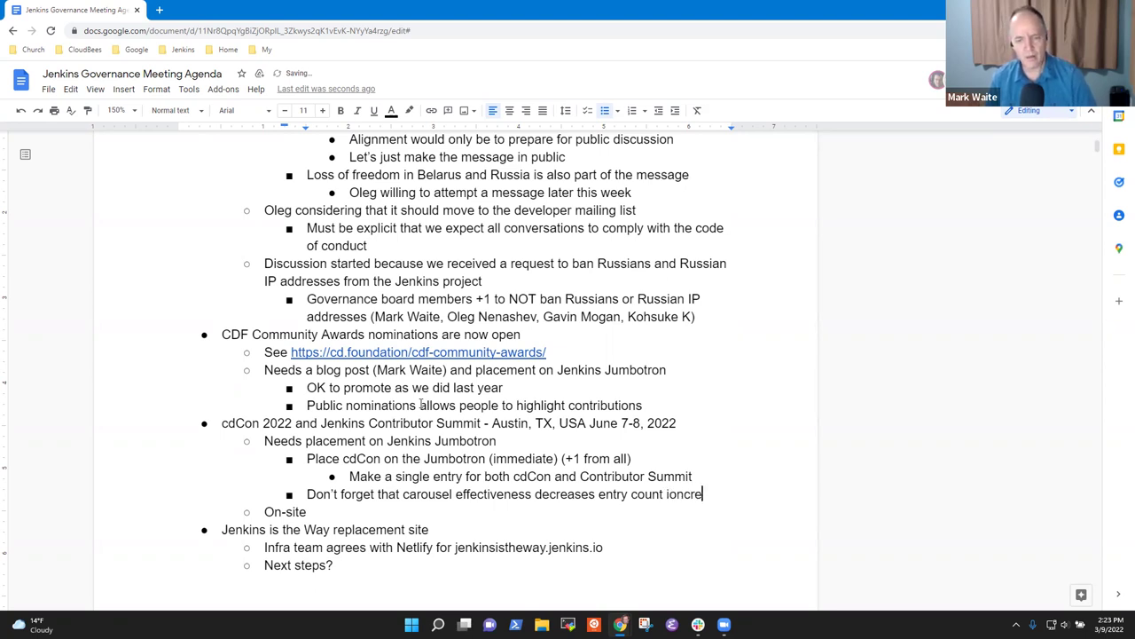
{"action": "key", "text": "ctrl+BackSpace"}
{"action": "type", "text": "increass"}
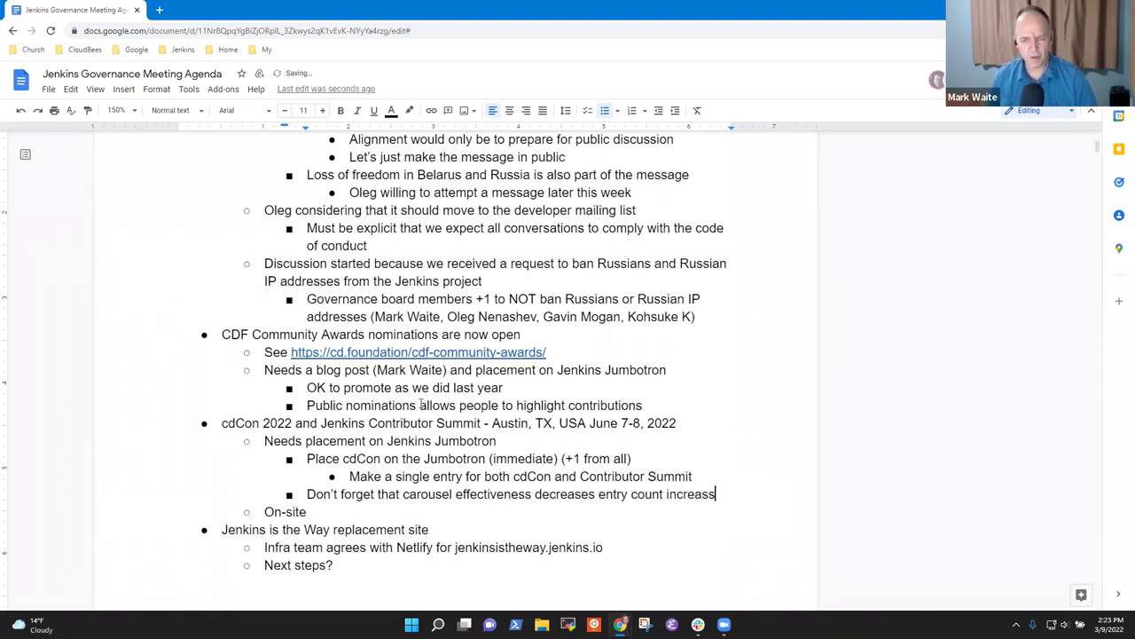
{"action": "key", "text": "BackSpace"}
{"action": "type", "text": "es"}
- Extend the "On-site" bullet under the cdCon 2022 topic so it reads "On-site event"
{"action": "key", "text": "Down"}
{"action": "key", "text": "shift+Home"}
{"action": "key", "text": "End"}
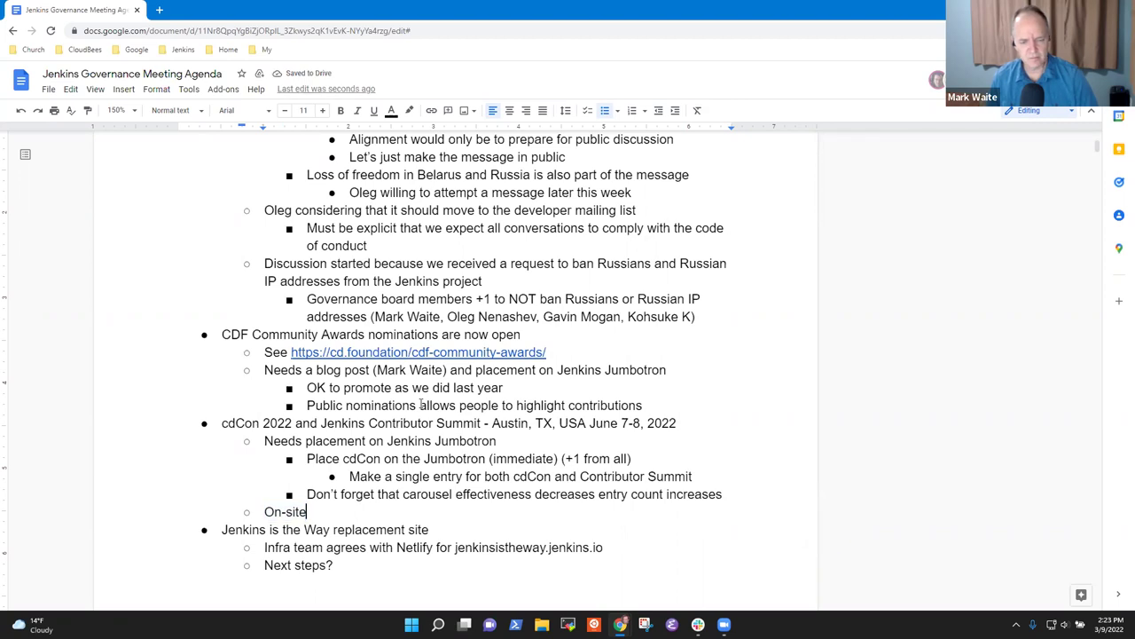
{"action": "type", "text": "event"}
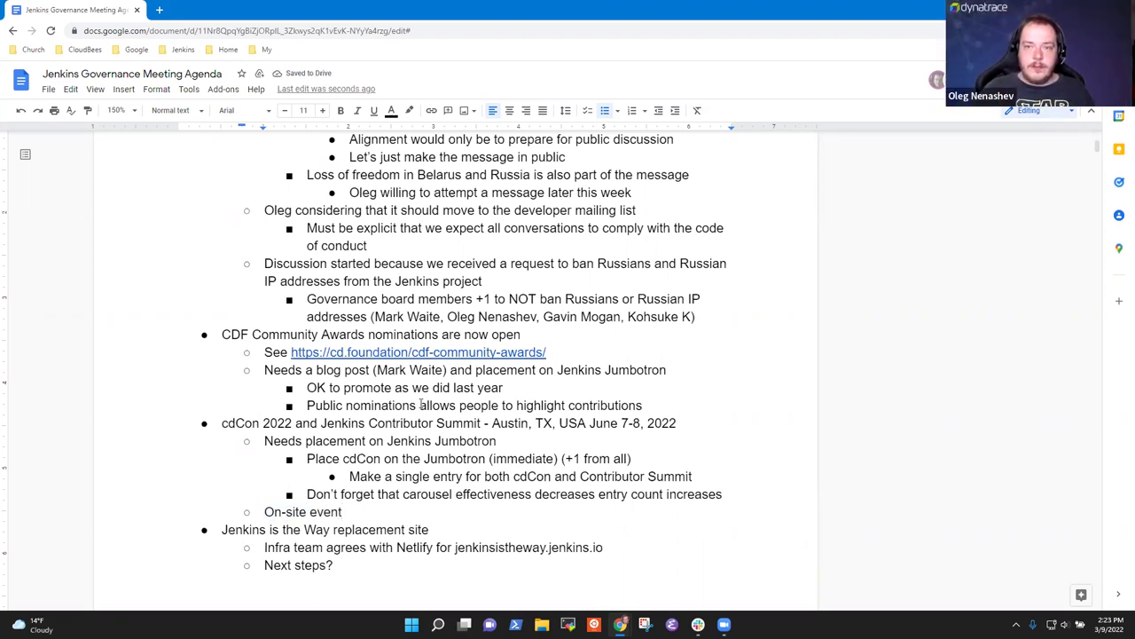
- Add a bullet at the same level below "On-site event" with the absent member's first name followed by "won't be at cdCon"
{"action": "key", "text": "Return"}
{"action": "key", "text": "shift+Tab"}
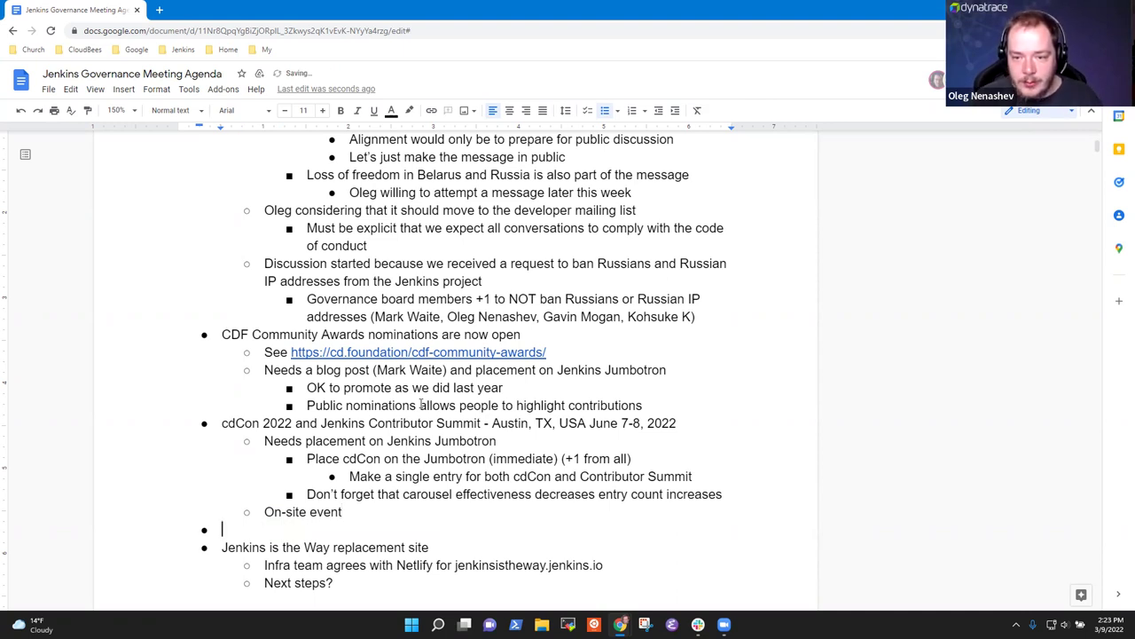
{"action": "key", "text": "Tab"}
{"action": "type", "text": "Oleg wo"}
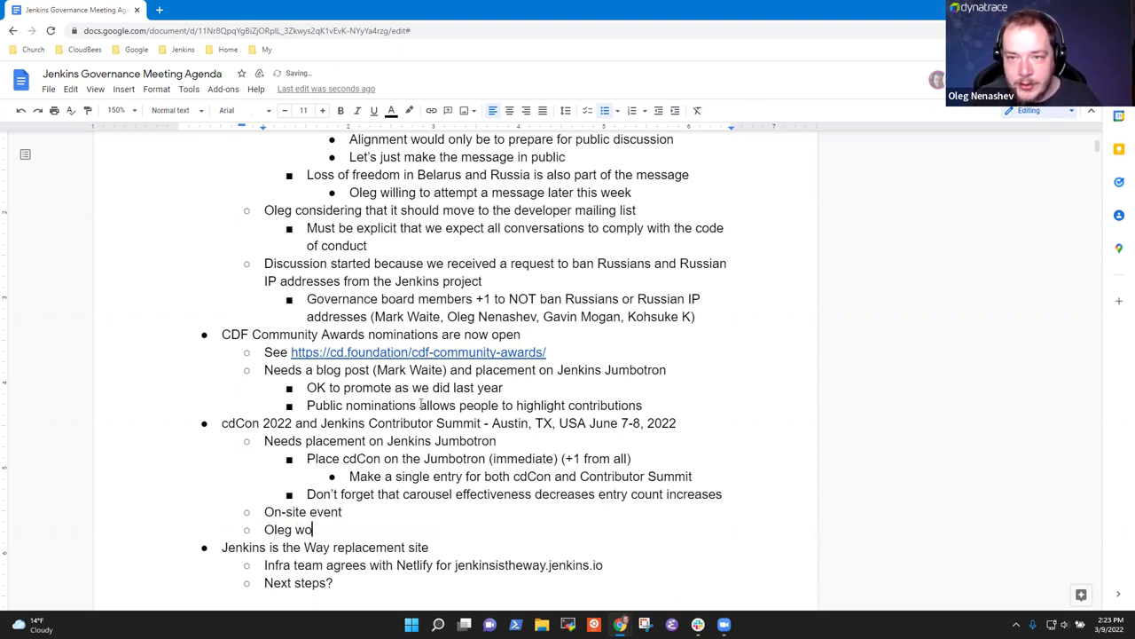
{"action": "type", "text": "n't be at teh"}
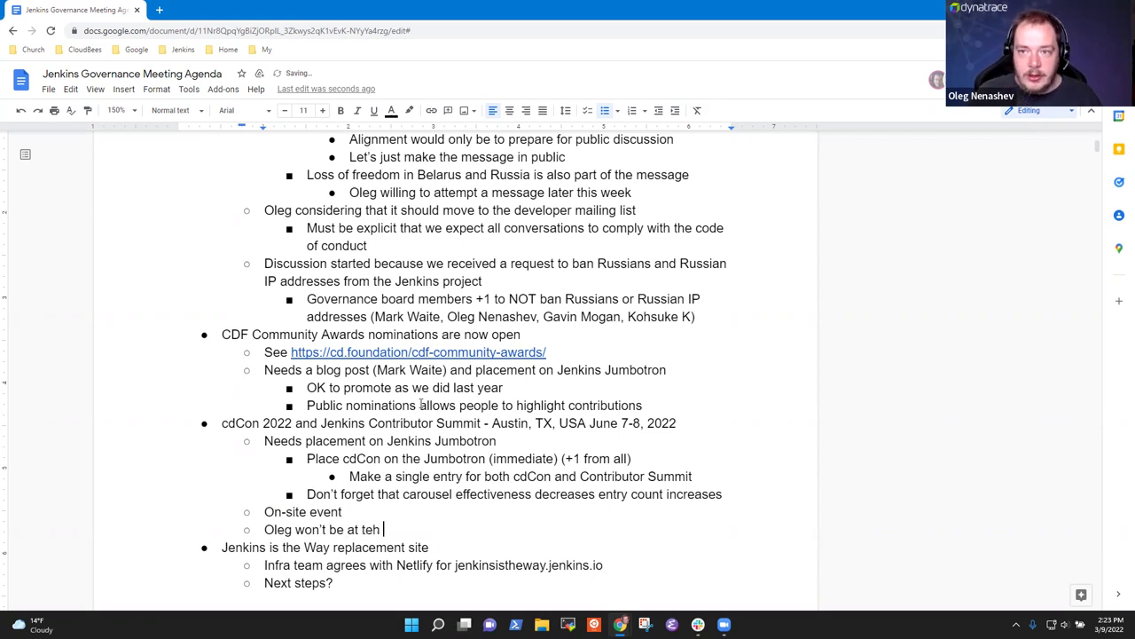
{"action": "key", "text": "BackSpace"}
{"action": "key", "text": "BackSpace"}
{"action": "key", "text": "BackSpace"}
{"action": "key", "text": "BackSpace"}
{"action": "type", "text": "cdCon"}
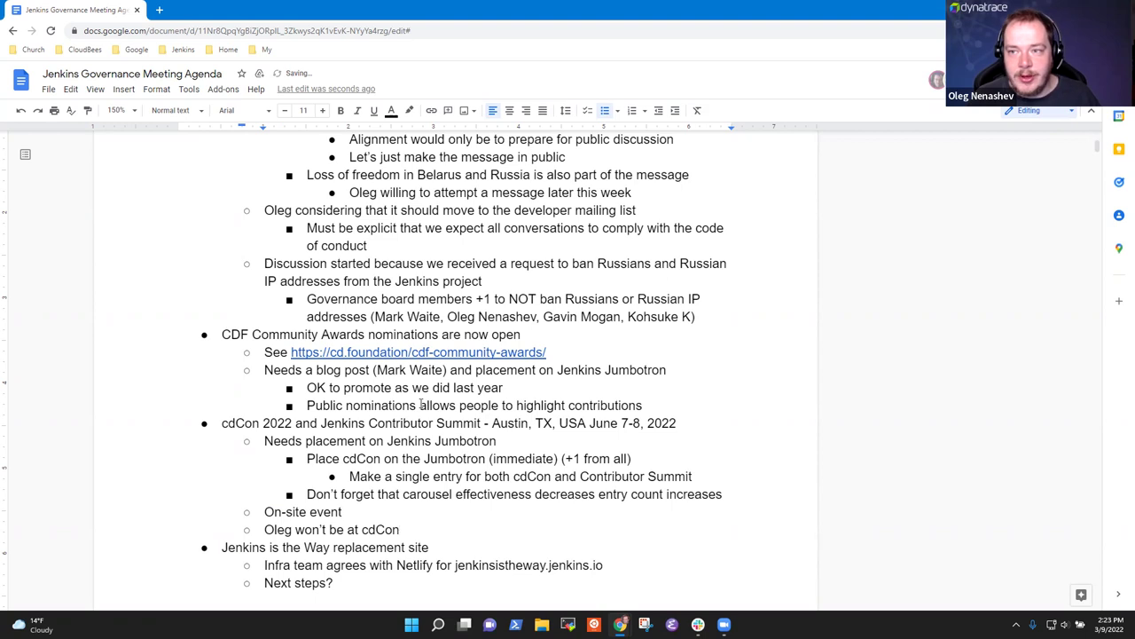
- Append the reason "(visa unlikely)" to the bullet about the member who won't be at cdCon
{"action": "type", "text": " (vi"}
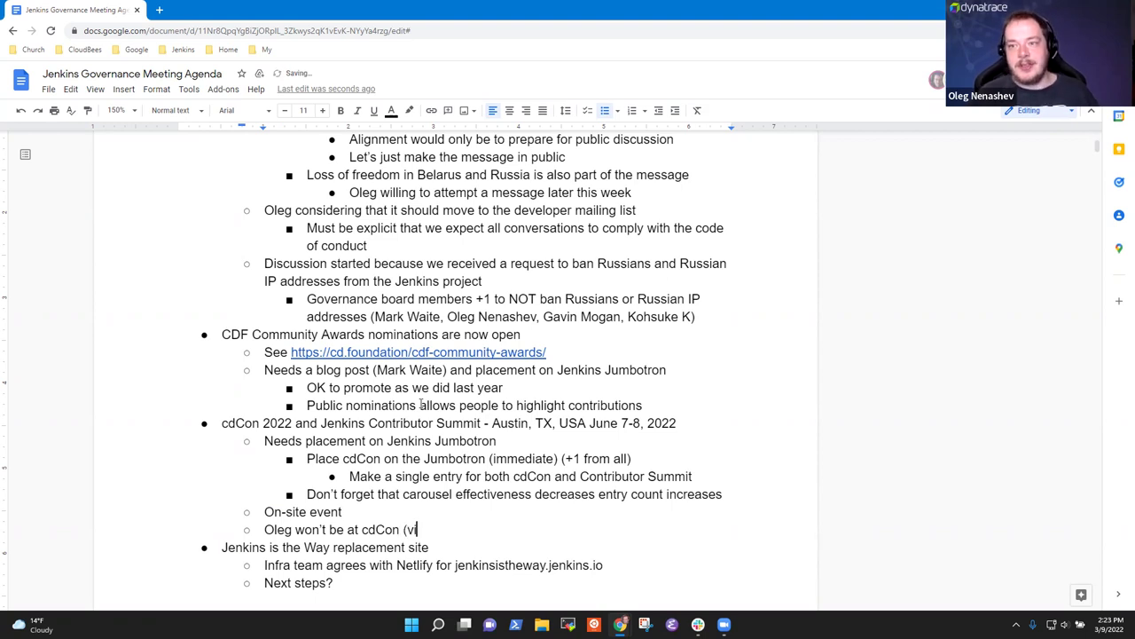
{"action": "type", "text": "sa unlike"}
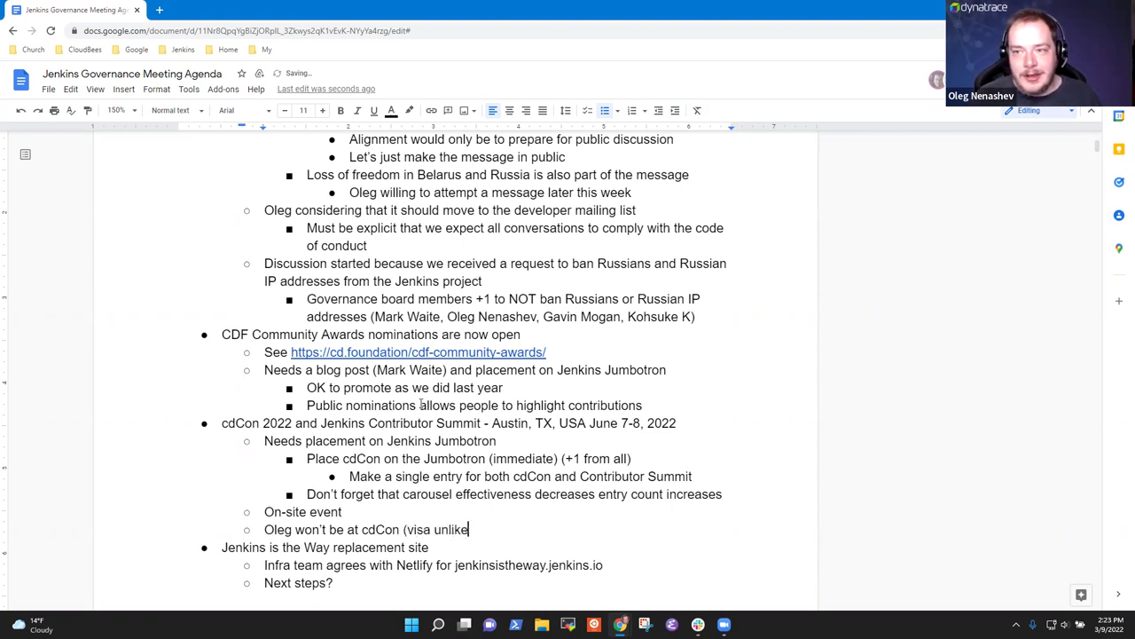
{"action": "type", "text": "ly, pass"}
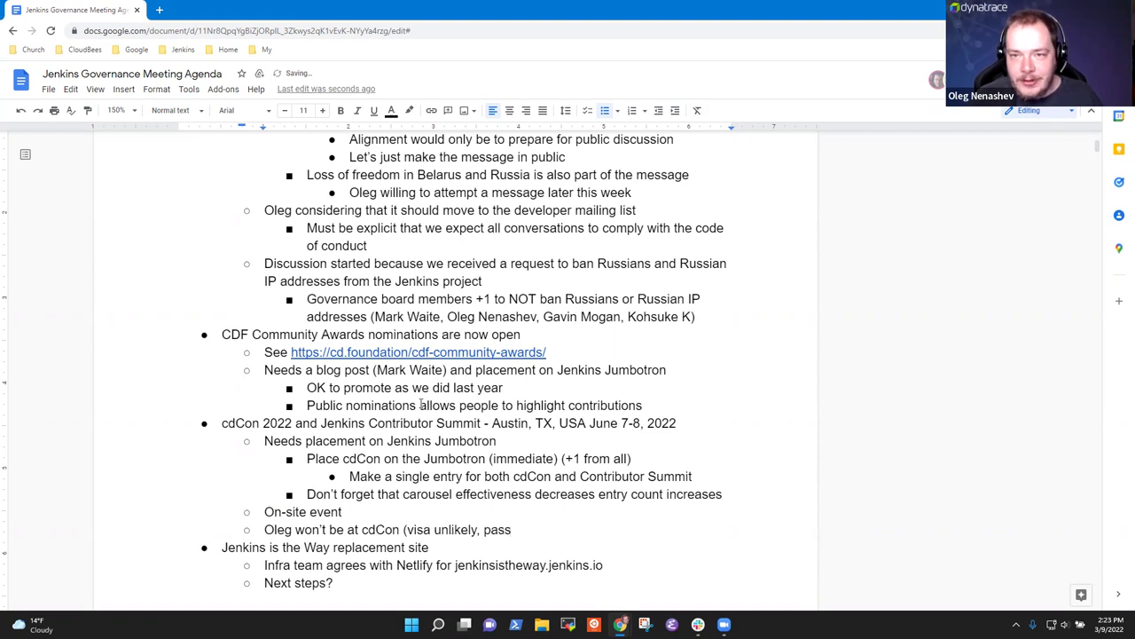
{"action": "key", "text": "BackSpace"}
{"action": "key", "text": "BackSpace"}
{"action": "key", "text": "BackSpace"}
{"action": "key", "text": "BackSpace"}
{"action": "key", "text": "BackSpace"}
{"action": "key", "text": "BackSpace"}
{"action": "type", "text": ")"}
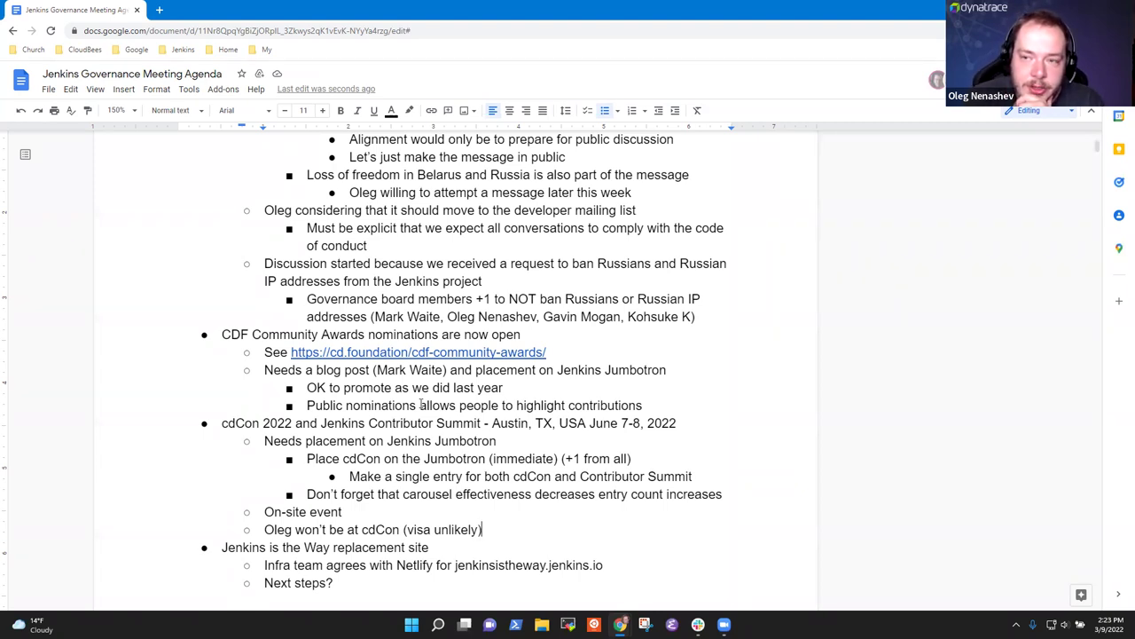
- Add a nested bullet under the cdCon absence item reading "Pending application for a Jenkins 2022 and beyond at cdCon"
{"action": "key", "text": "Return"}
{"action": "key", "text": "Tab"}
{"action": "type", "text": "Pending application for"}
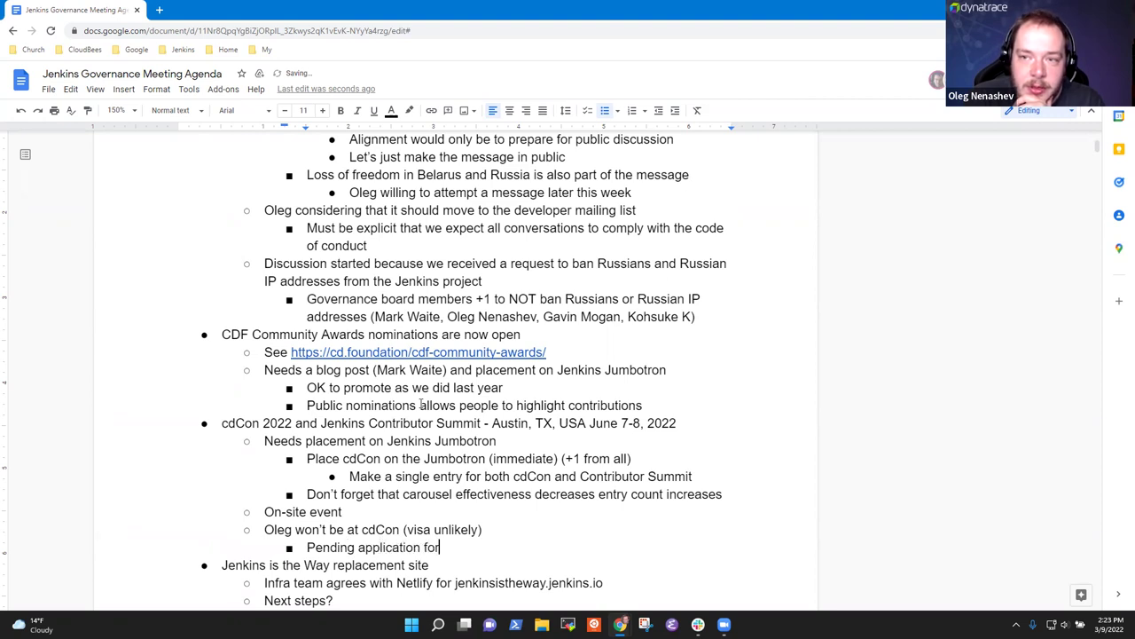
{"action": "type", "text": " a Jenkins "}
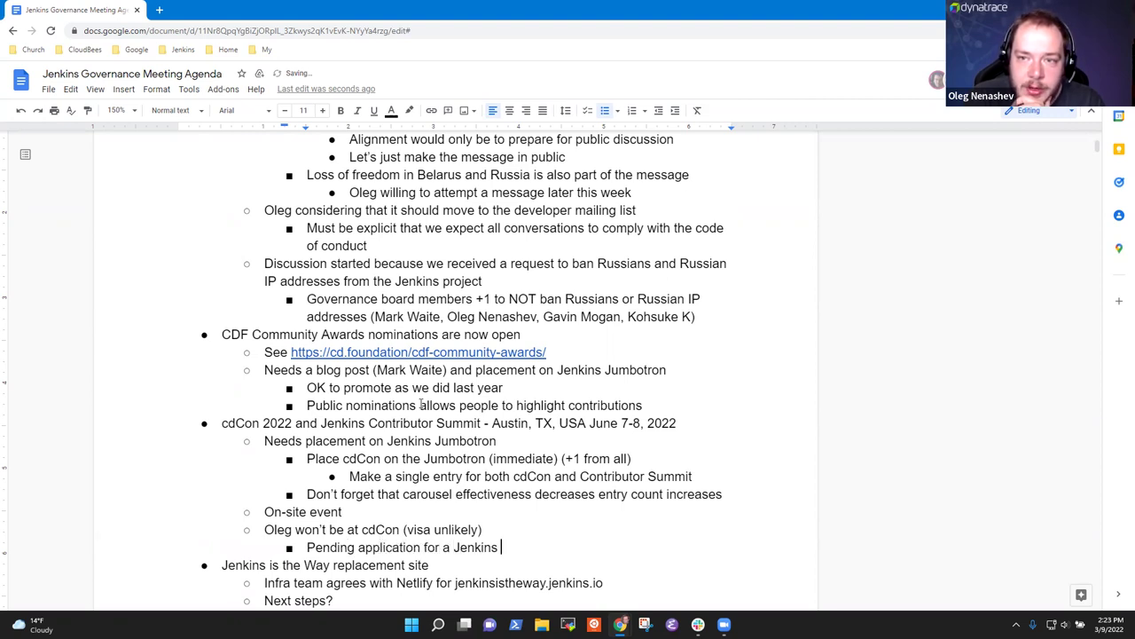
{"action": "type", "text": "2022 and bey"}
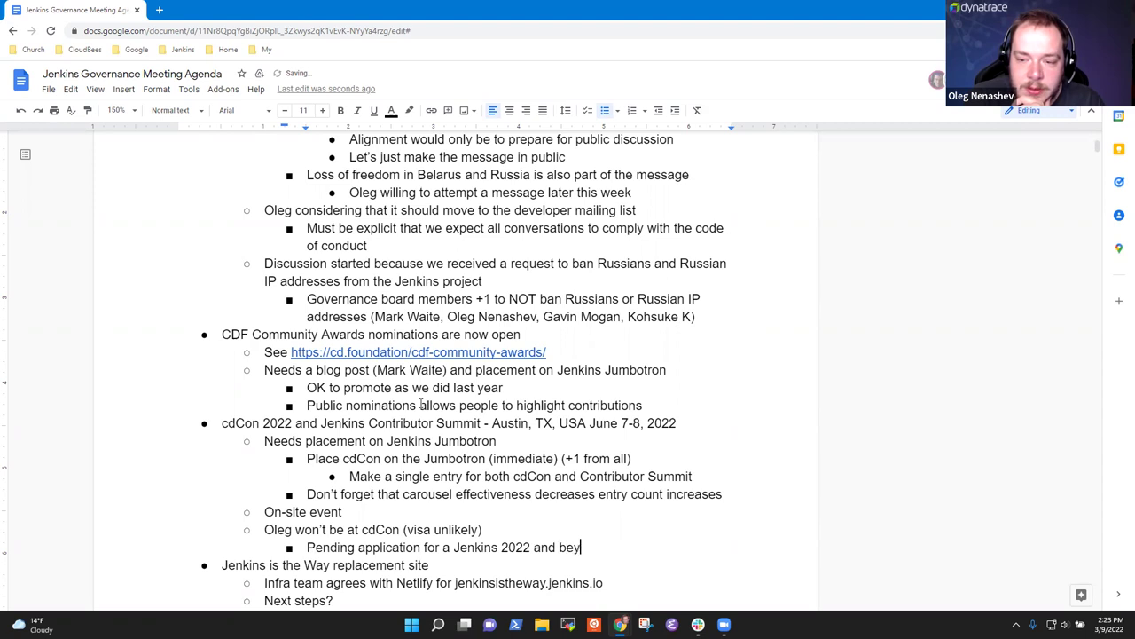
{"action": "type", "text": "ond at cdCon"}
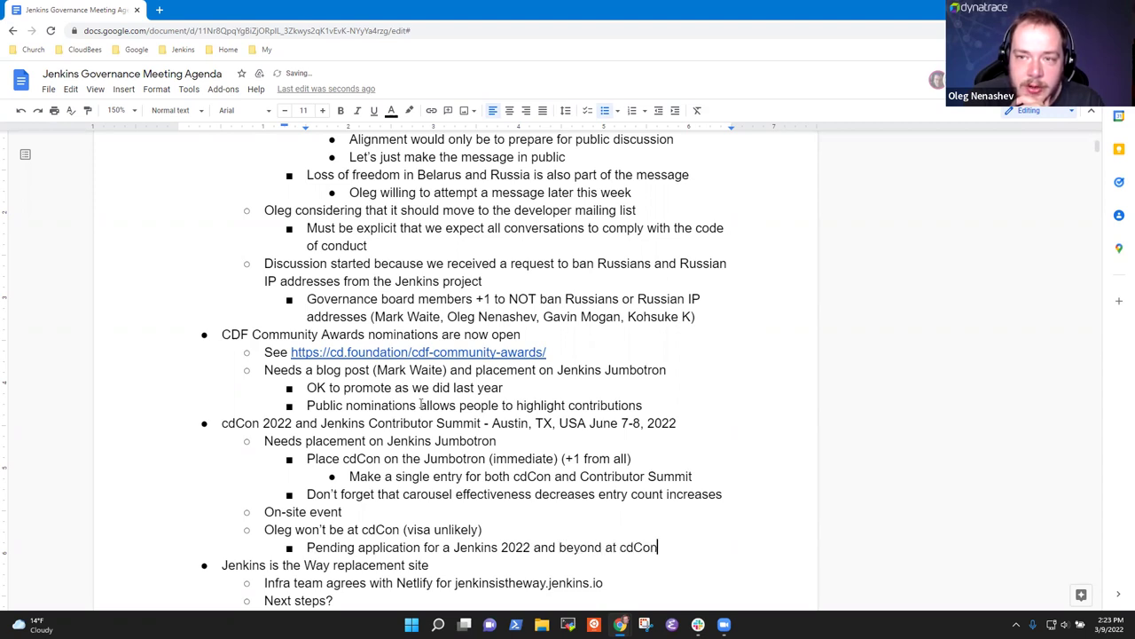
- Add a nested bullet under the pending application item reading "Discussed with CDF team, but would want a backup speaker"
{"action": "key", "text": "Return"}
{"action": "key", "text": "Tab"}
{"action": "type", "text": "Discussed at"}
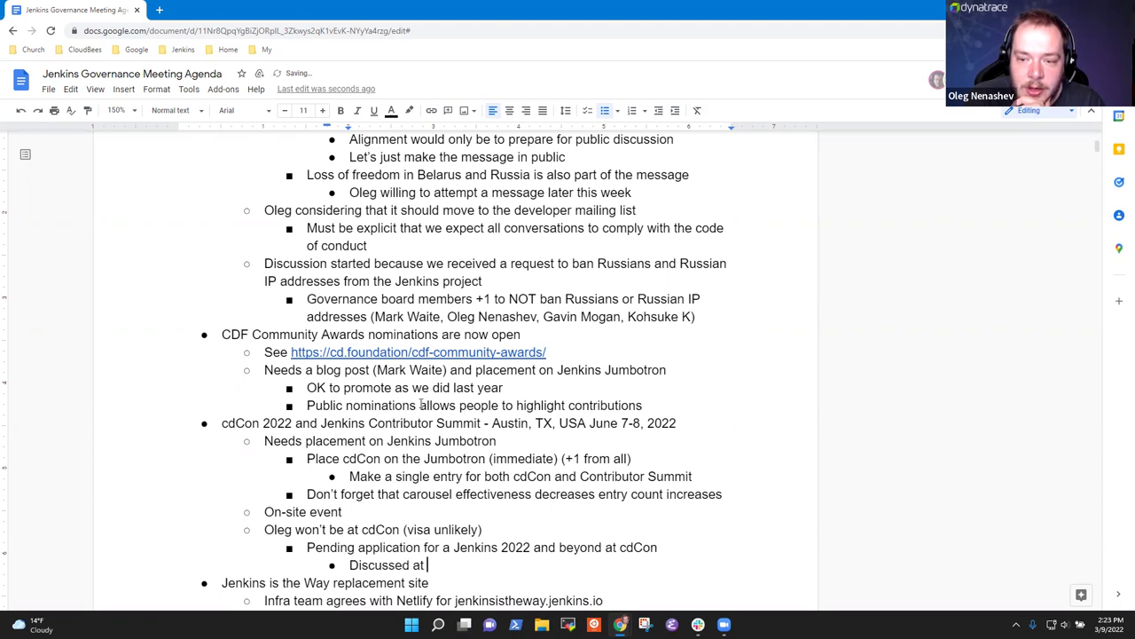
{"action": "key", "text": "BackSpace"}
{"action": "key", "text": "BackSpace"}
{"action": "key", "text": "BackSpace"}
{"action": "type", "text": "with CDF "}
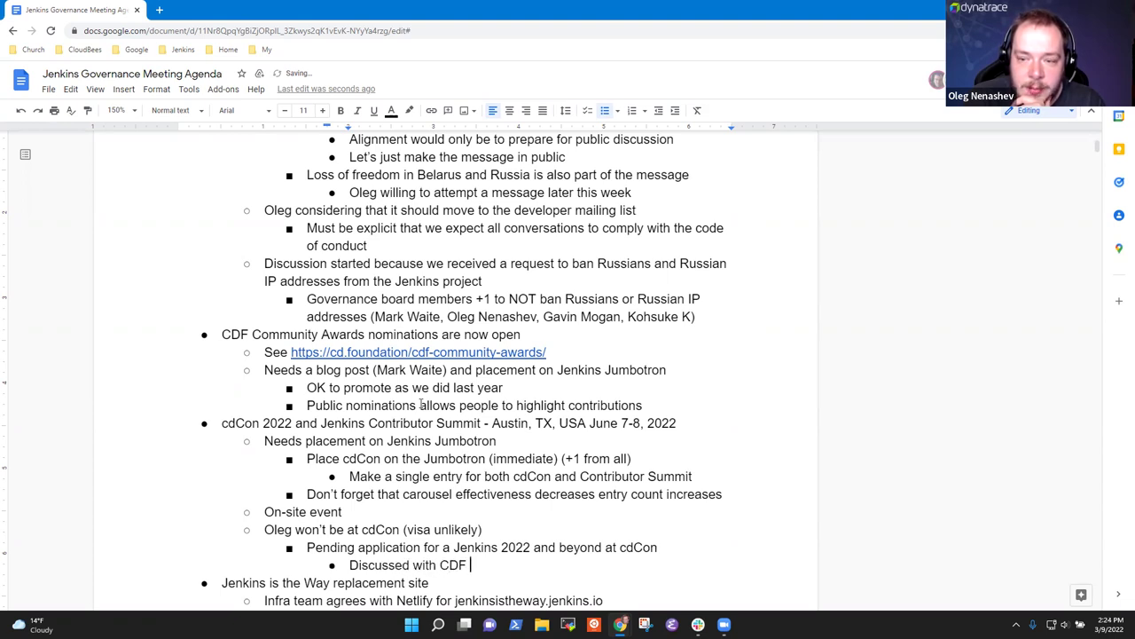
{"action": "type", "text": "team, but "}
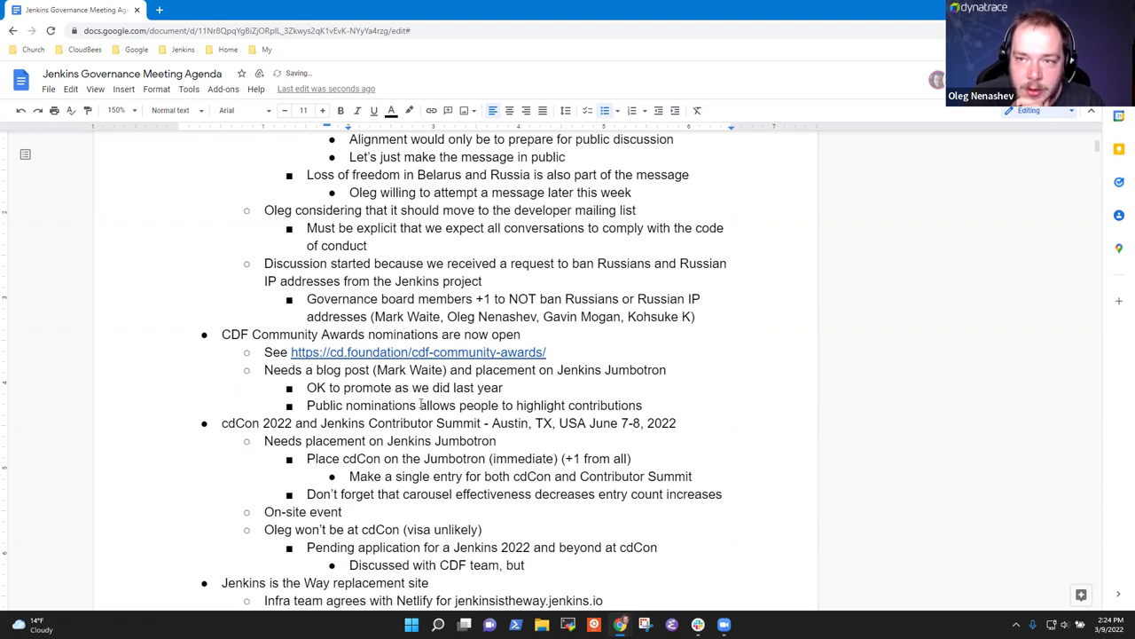
{"action": "type", "text": "would aw"}
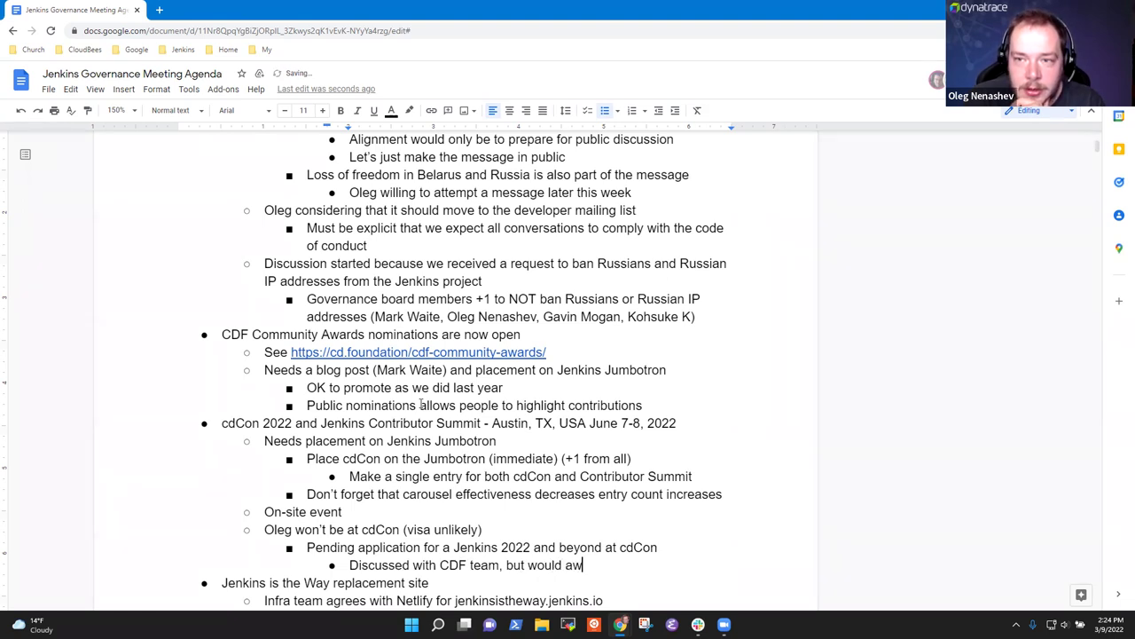
{"action": "key", "text": "BackSpace"}
{"action": "key", "text": "BackSpace"}
{"action": "type", "text": "want a backup"}
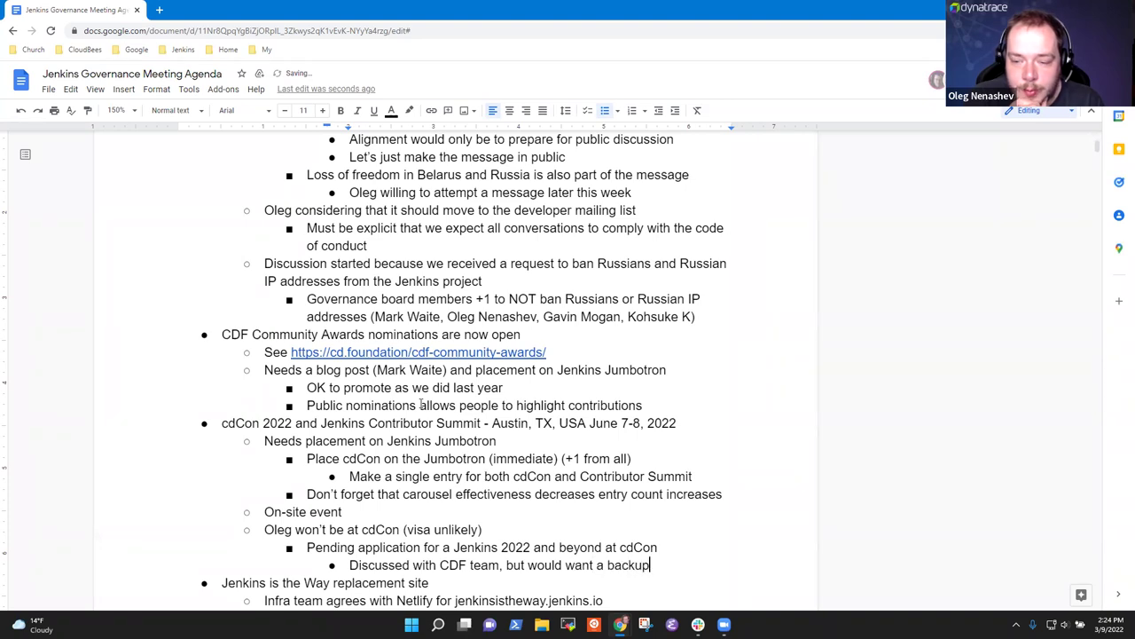
{"action": "type", "text": " speaker"}
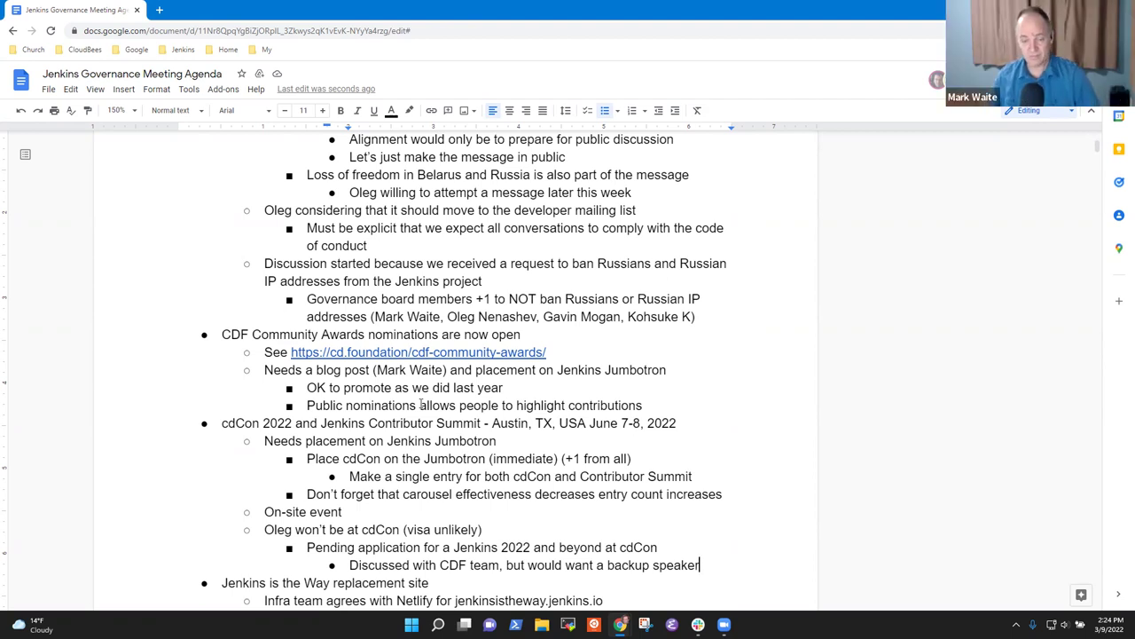
- Add a nested bullet under the backup speaker item starting with "Consider" and listing the candidate speakers' names
{"action": "key", "text": "Return"}
{"action": "key", "text": "Tab"}
{"action": "type", "text": "Consider "}
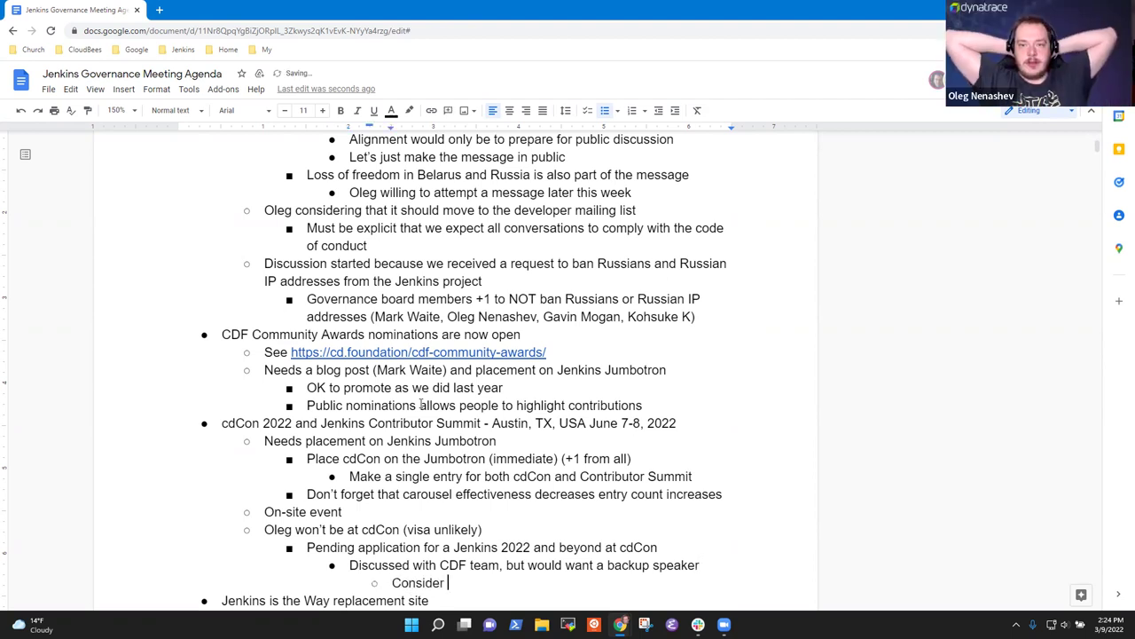
{"action": "type", "text": "Mark Waite or "}
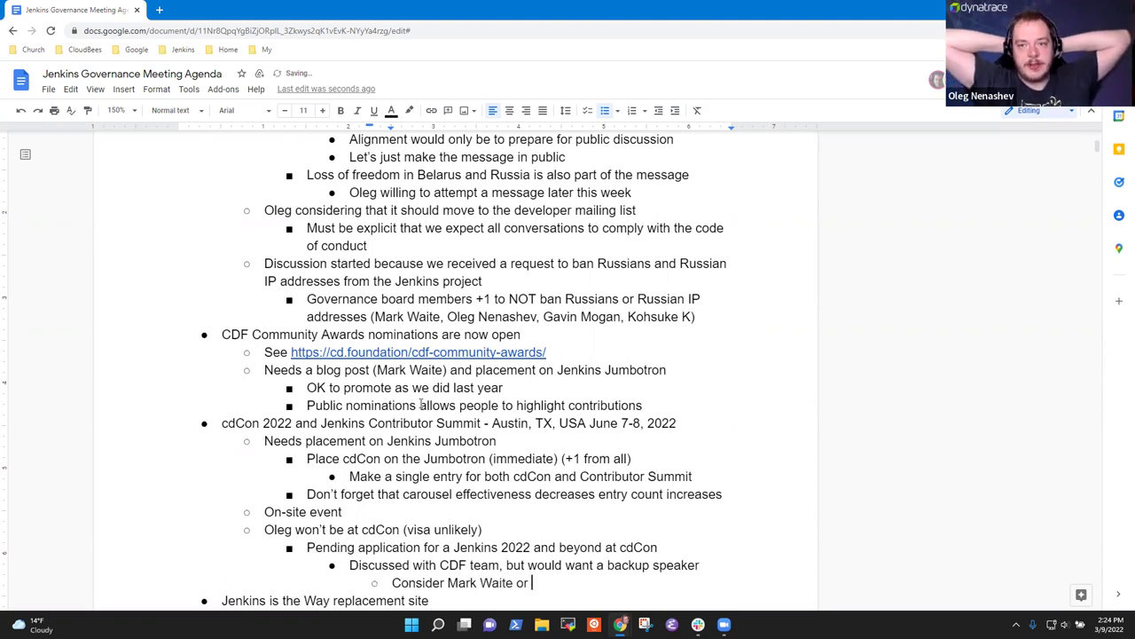
{"action": "type", "text": "Mark and Alyssa"}
- Append "by" and the applicant's first name to the "Pending application for a Jenkins 2022 and beyond at cdCon" bullet
{"action": "scroll", "coordinate": [421, 404], "scroll_direction": "down", "scroll_amount": 1}
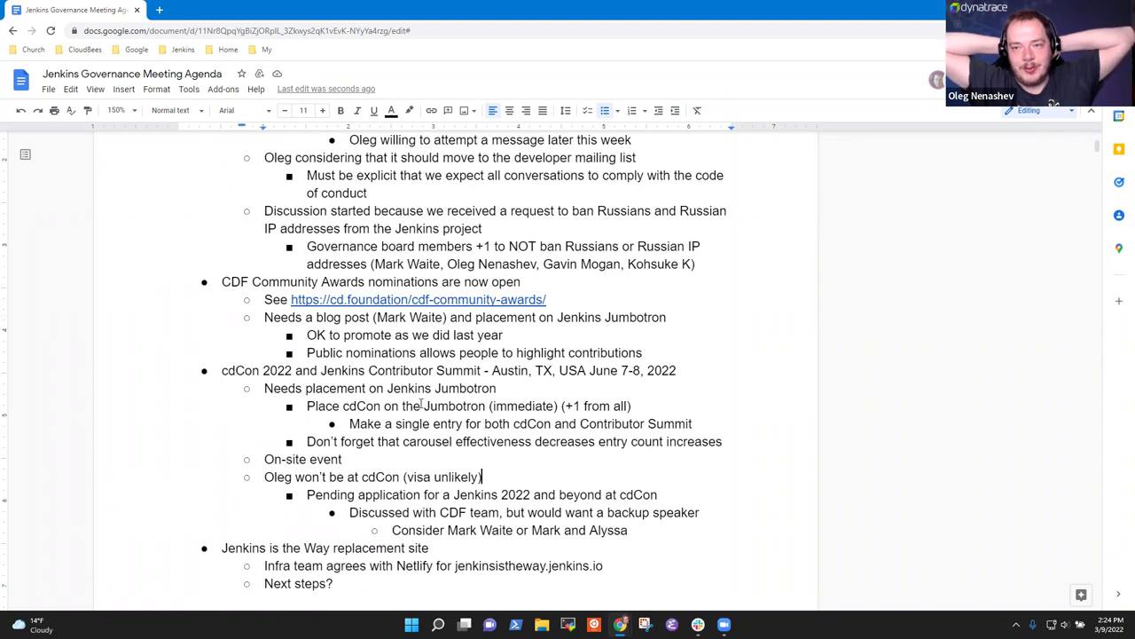
{"action": "key", "text": "Down"}
{"action": "key", "text": "End"}
{"action": "type", "text": "by O"}
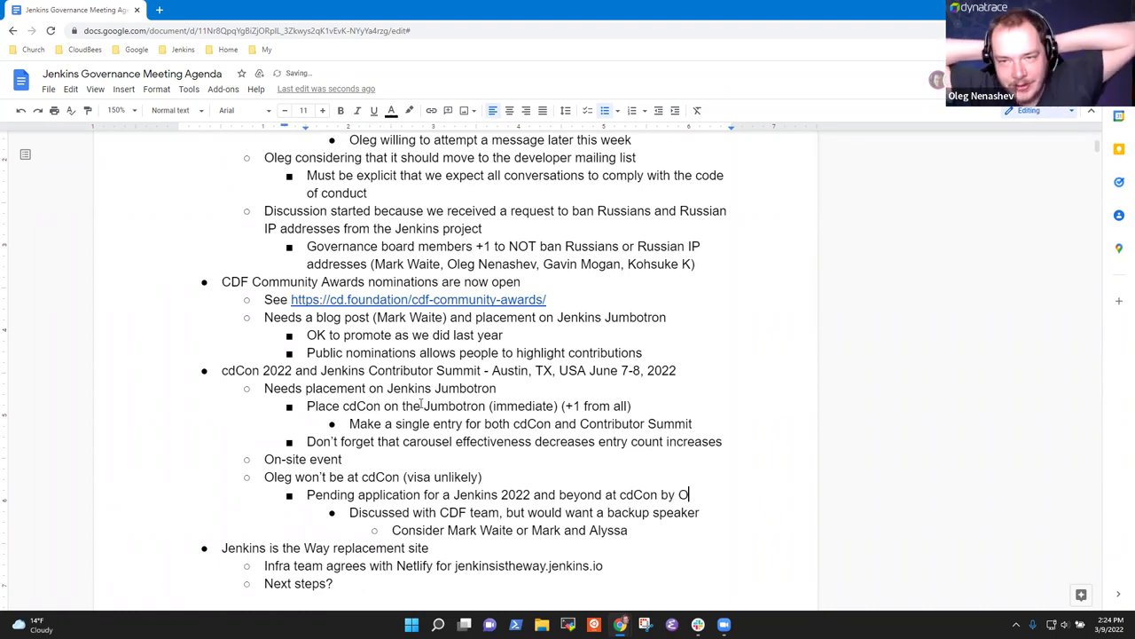
{"action": "type", "text": "leg"}
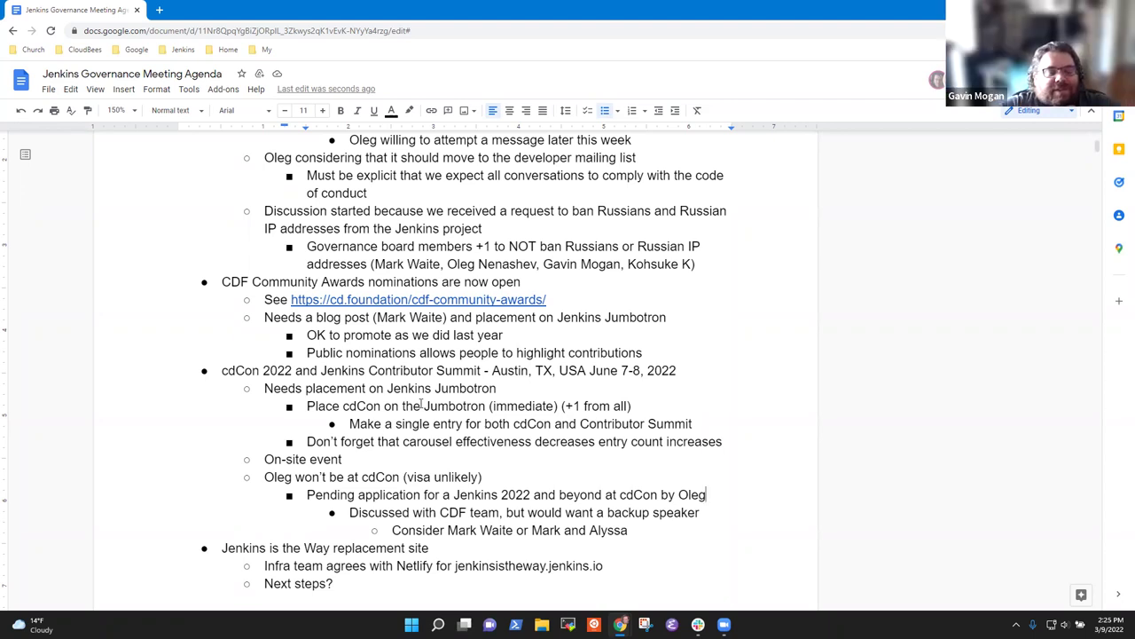
{"action": "key", "text": "Down"}
{"action": "key", "text": "Down"}
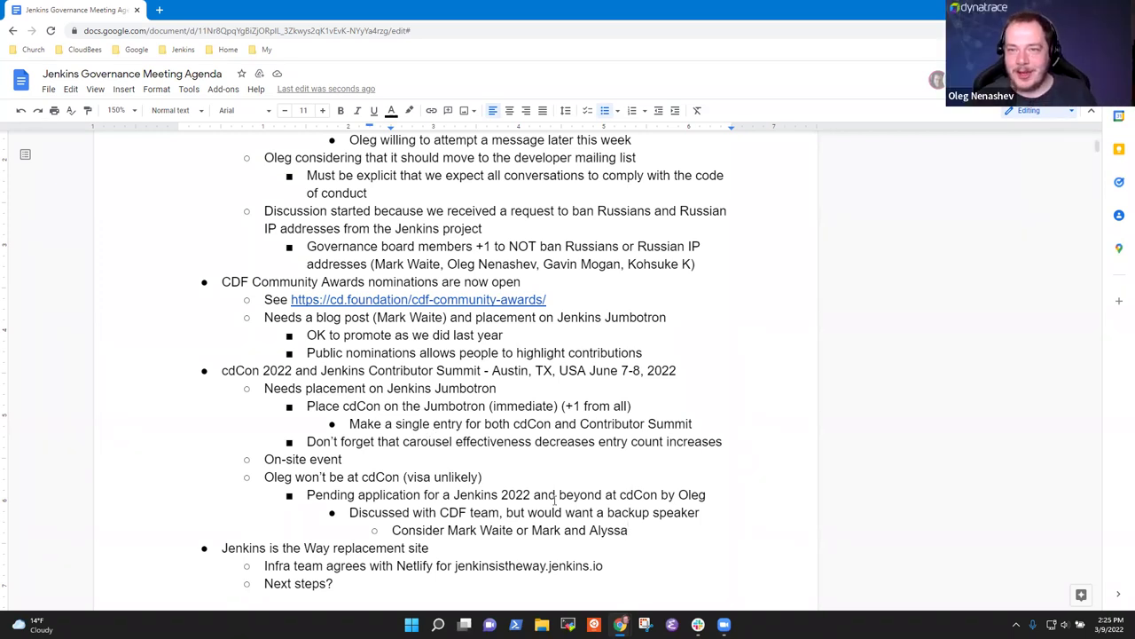
{"action": "key", "text": "Down"}
{"action": "key", "text": "Up"}
{"action": "key", "text": "Up"}
{"action": "key", "text": "Up"}
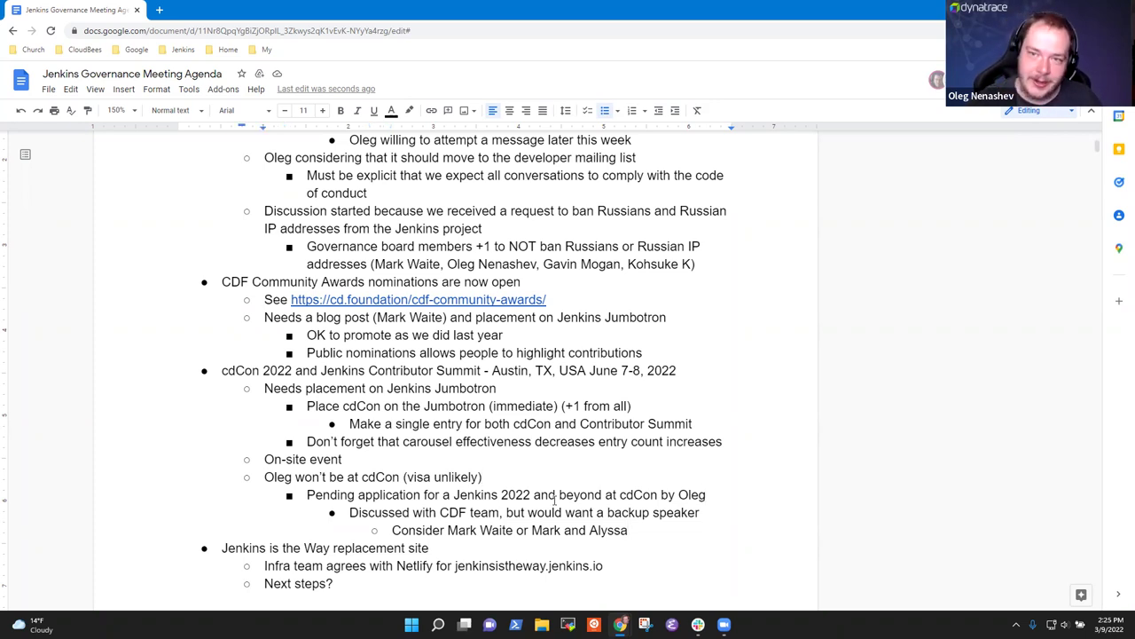
{"action": "key", "text": "End"}
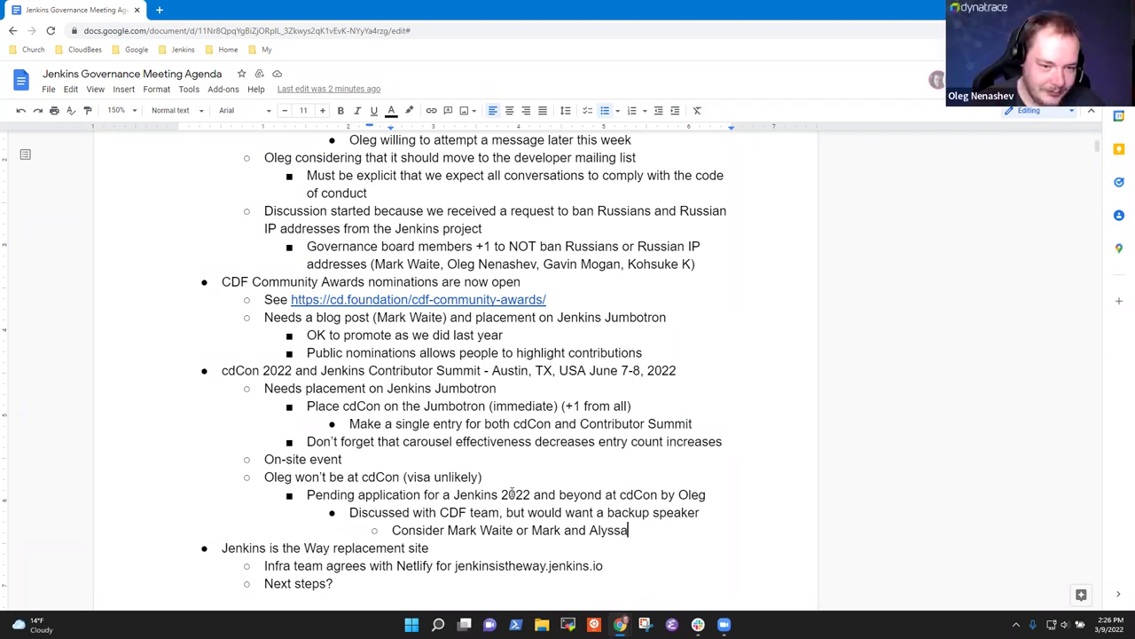
- Highlight the "Jenkins is the Way replacement site" topic line as the agenda item under discussion
{"action": "scroll", "coordinate": [479, 500], "scroll_direction": "down", "scroll_amount": 3}
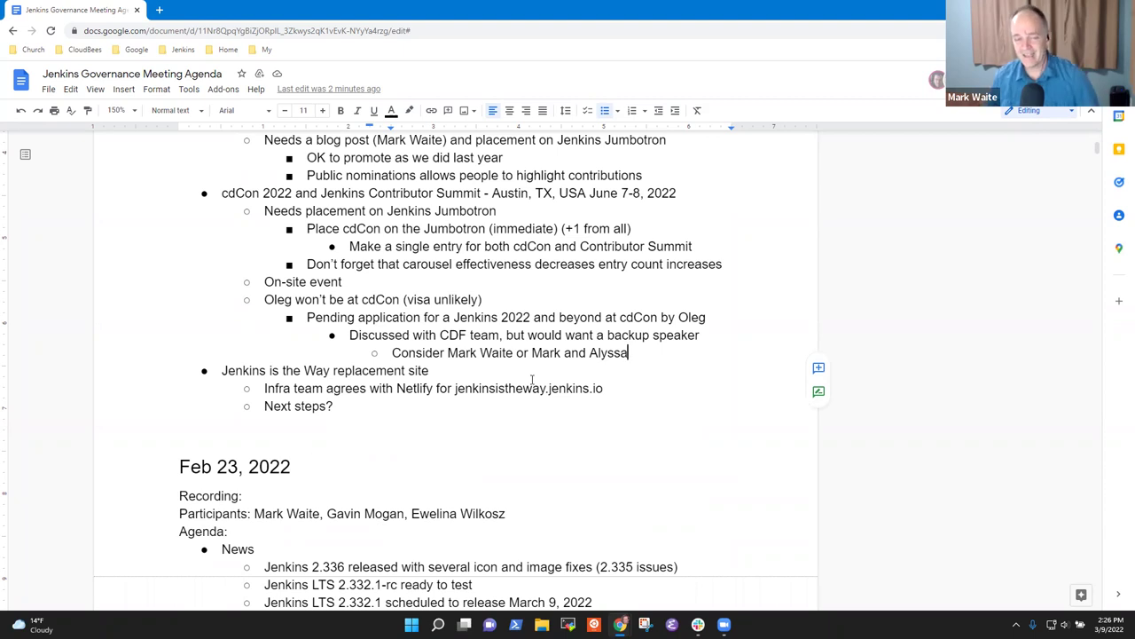
{"action": "key", "text": "Down"}
{"action": "key", "text": "shift+End"}
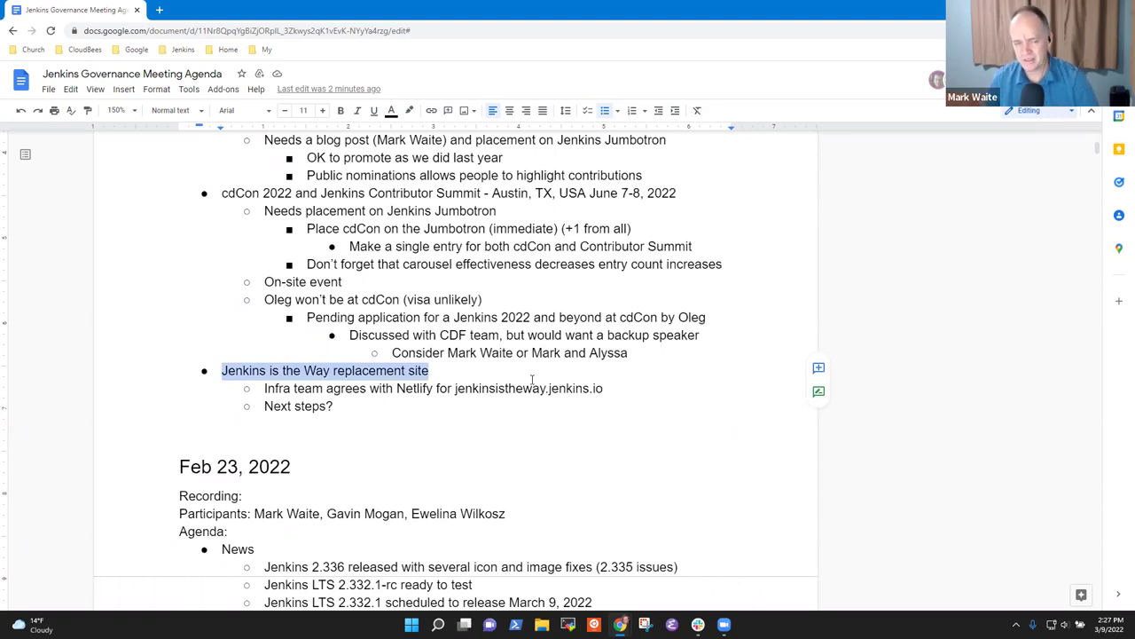
- Add a bullet reading "Scaffolding is ready" after the Infra team item under the Jenkins is the Way replacement site topic
{"action": "key", "text": "Down"}
{"action": "key", "text": "End"}
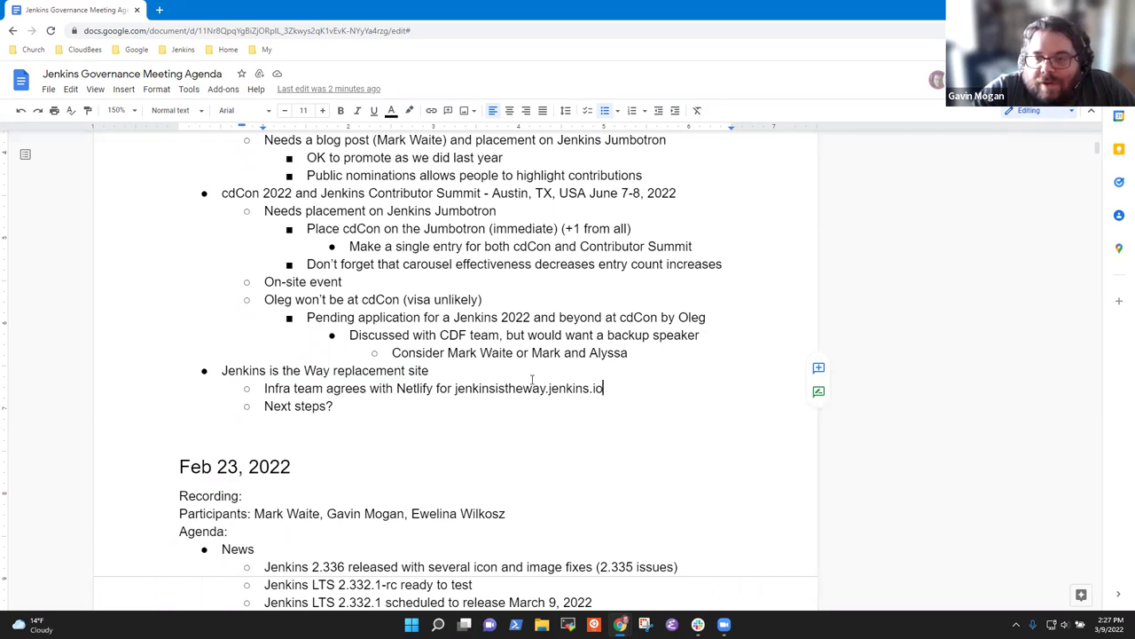
{"action": "key", "text": "Return"}
{"action": "type", "text": "Scaffo"}
{"action": "key", "text": "BackSpace"}
{"action": "key", "text": "BackSpace"}
{"action": "type", "text": "o"}
{"action": "key", "text": "BackSpace"}
{"action": "type", "text": "folding is ready"}
- Add a nested bullet under "Scaffolding is ready" reading "Using Gatsby just like the plugins site"
{"action": "key", "text": "Return"}
{"action": "key", "text": "Tab"}
{"action": "type", "text": "Using "}
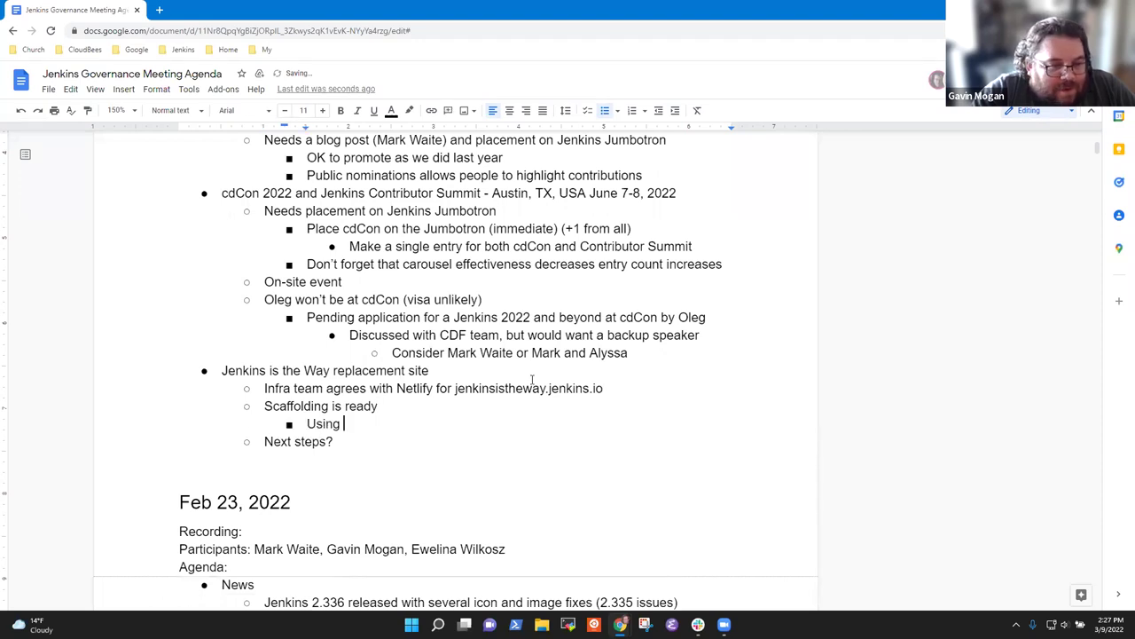
{"action": "type", "text": "Gatsby "}
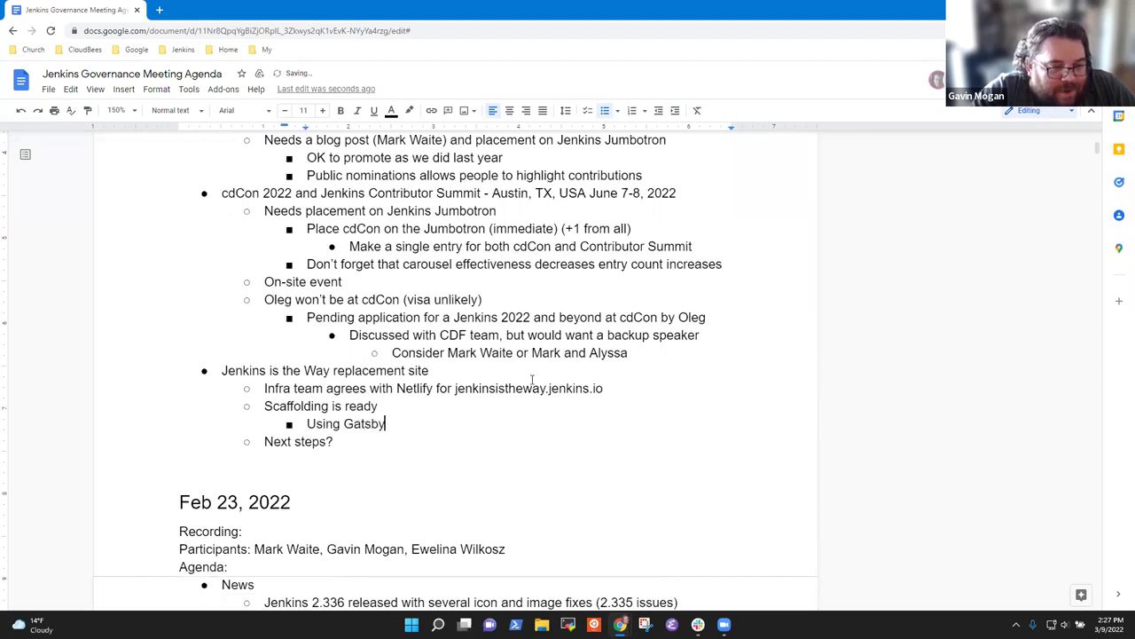
{"action": "type", "text": "just like the "}
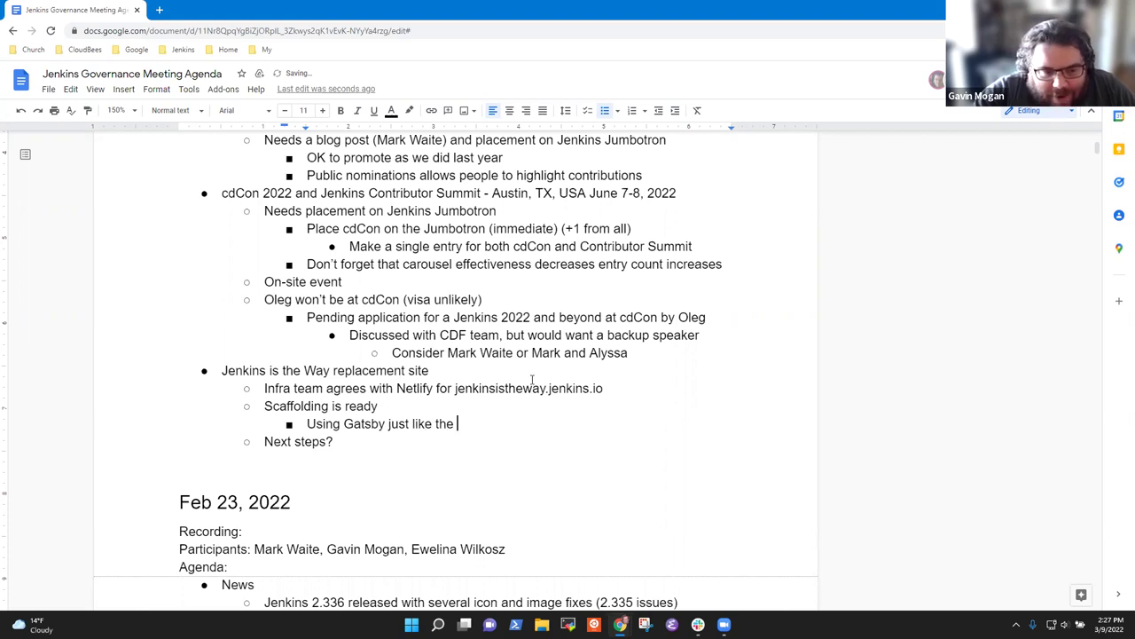
{"action": "type", "text": "plugins site"}
- Add a bullet at the same level as the Gatsby item reading "Interested to try MDX (Markdown with components)"
{"action": "key", "text": "Return"}
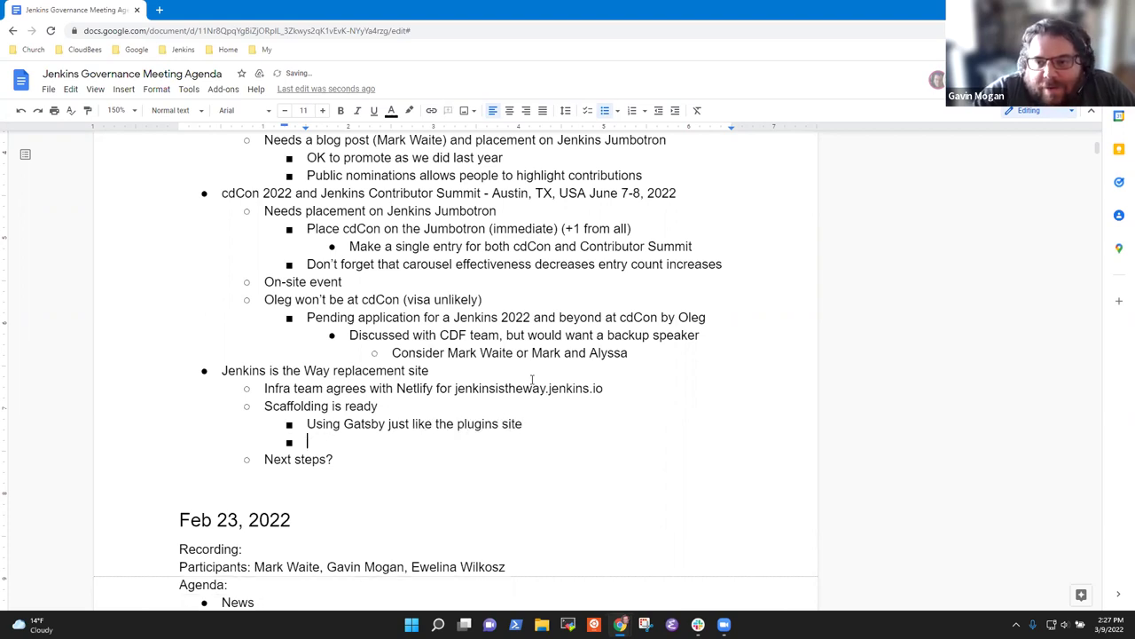
{"action": "type", "text": "W"}
{"action": "key", "text": "BackSpace"}
{"action": "type", "text": "Interes"}
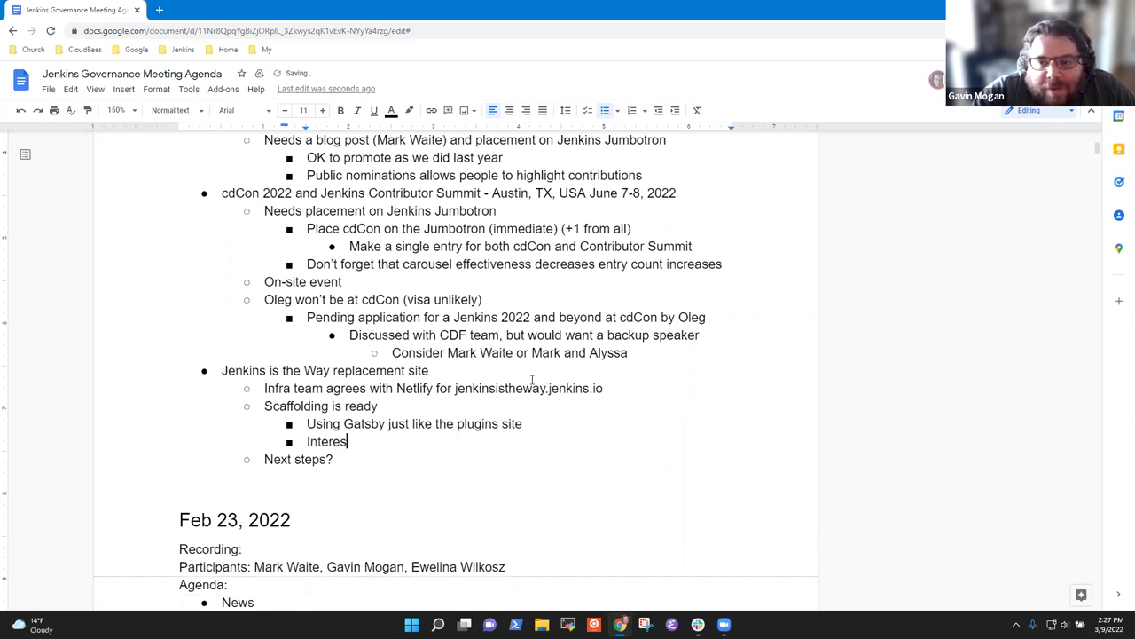
{"action": "type", "text": "ted to try "}
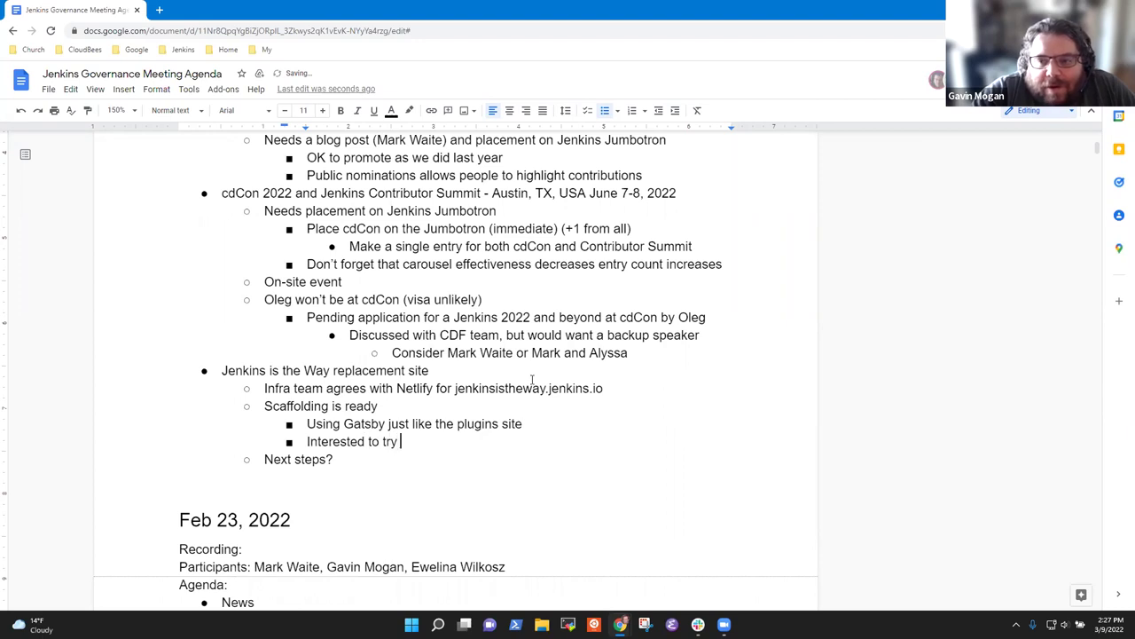
{"action": "type", "text": "MDX"}
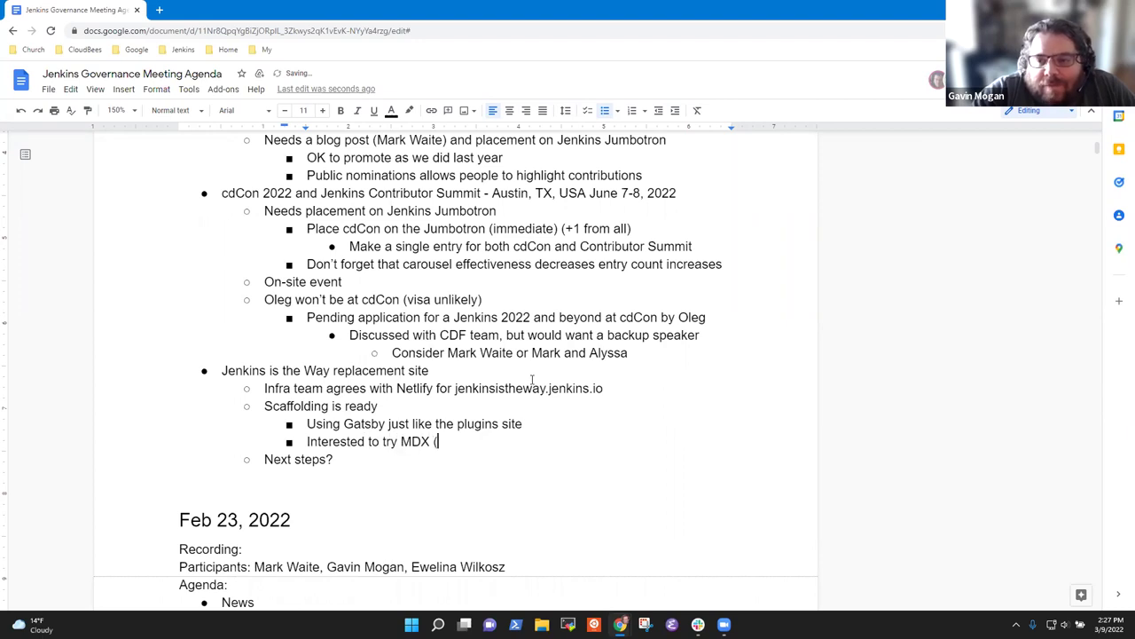
{"action": "type", "text": " (Markdown with components"}
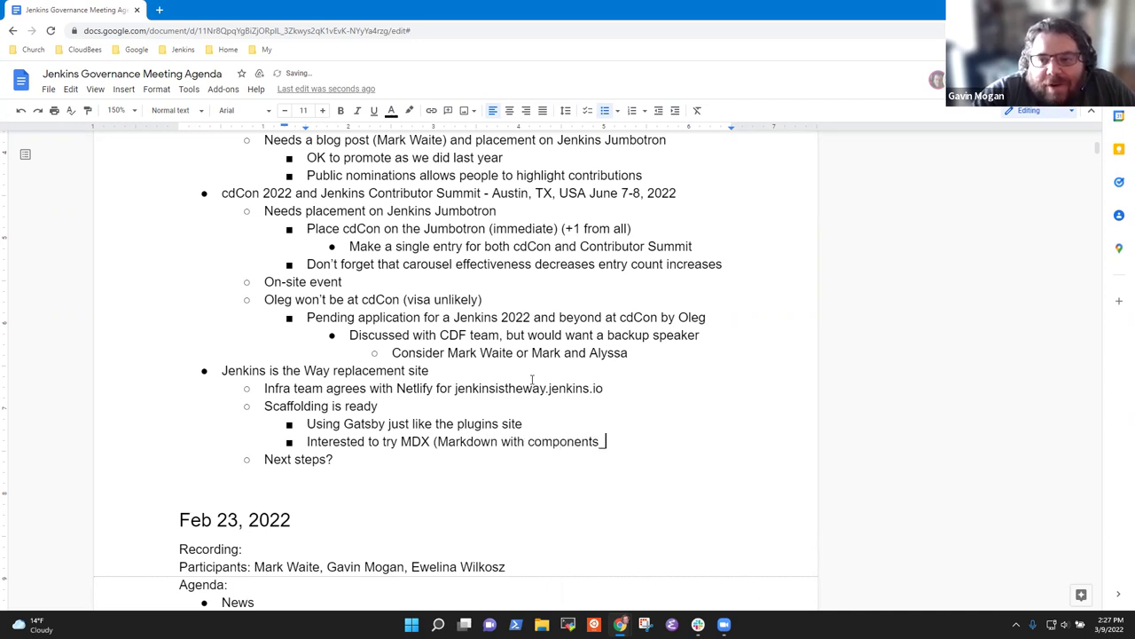
{"action": "type", "text": ")"}
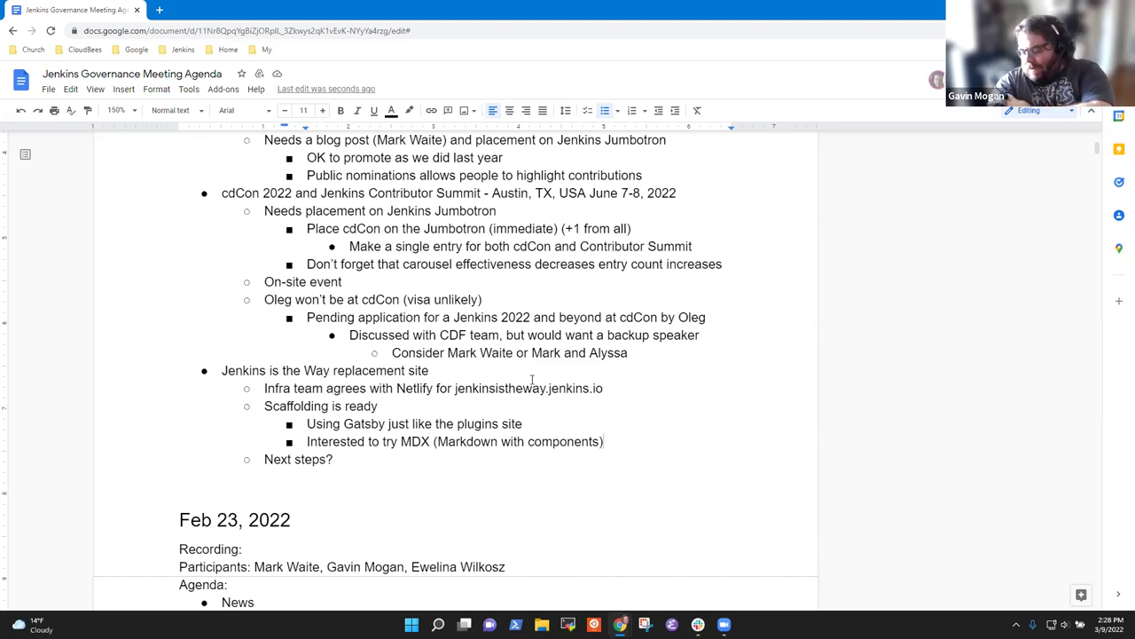
{"action": "key", "text": "Return"}
{"action": "key", "text": "Tab"}
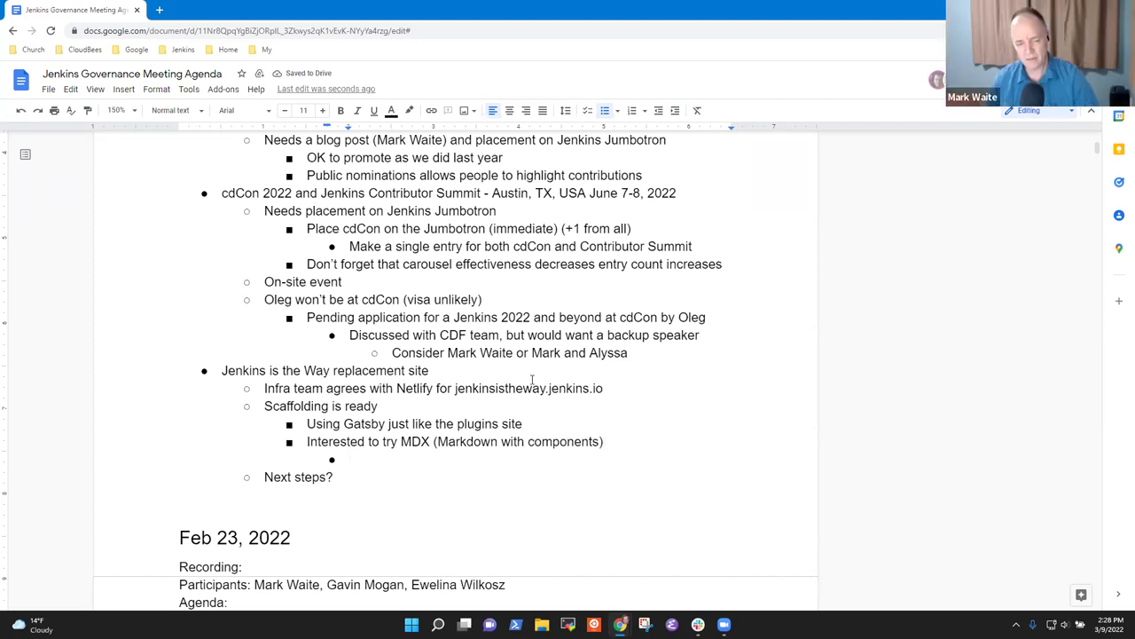
{"action": "key", "text": "BackSpace"}
{"action": "key", "text": "BackSpace"}
- Add a nested bullet under "Next steps?" with the site developer's first name followed by "continue his progress"
{"action": "key", "text": "Down"}
{"action": "key", "text": "Return"}
{"action": "key", "text": "Tab"}
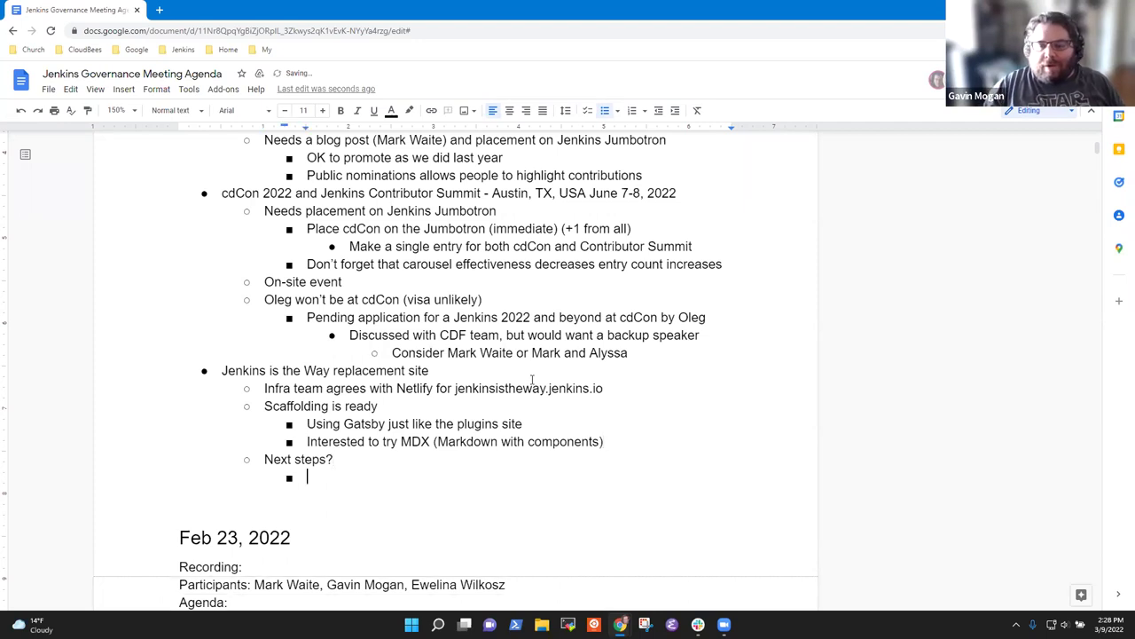
{"action": "type", "text": "Gavin continue"}
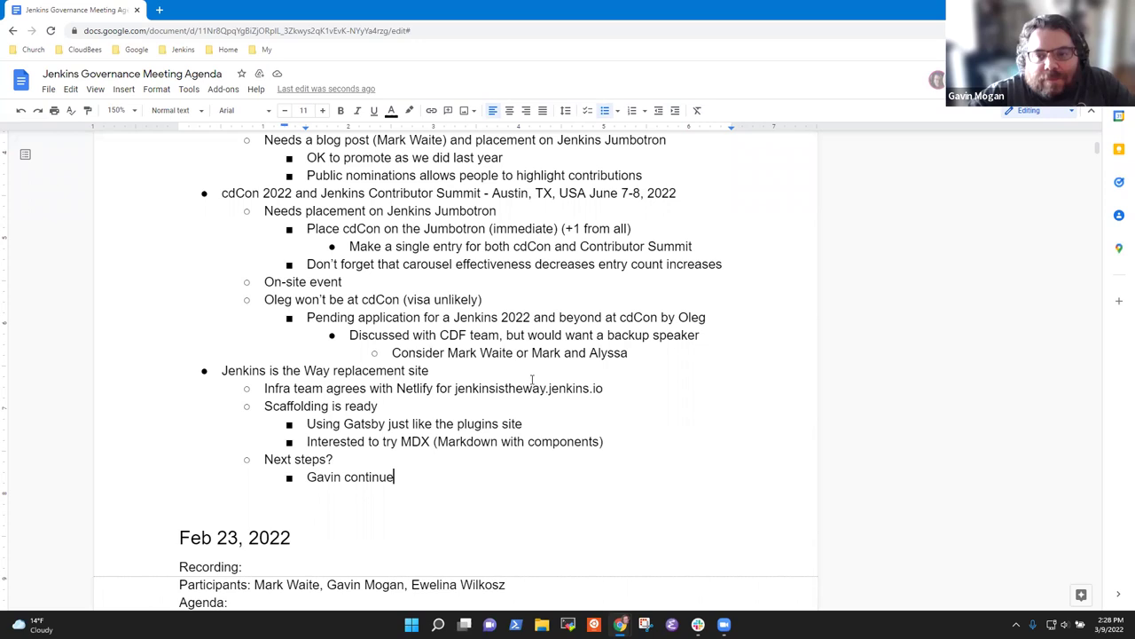
{"action": "type", "text": "his progress"}
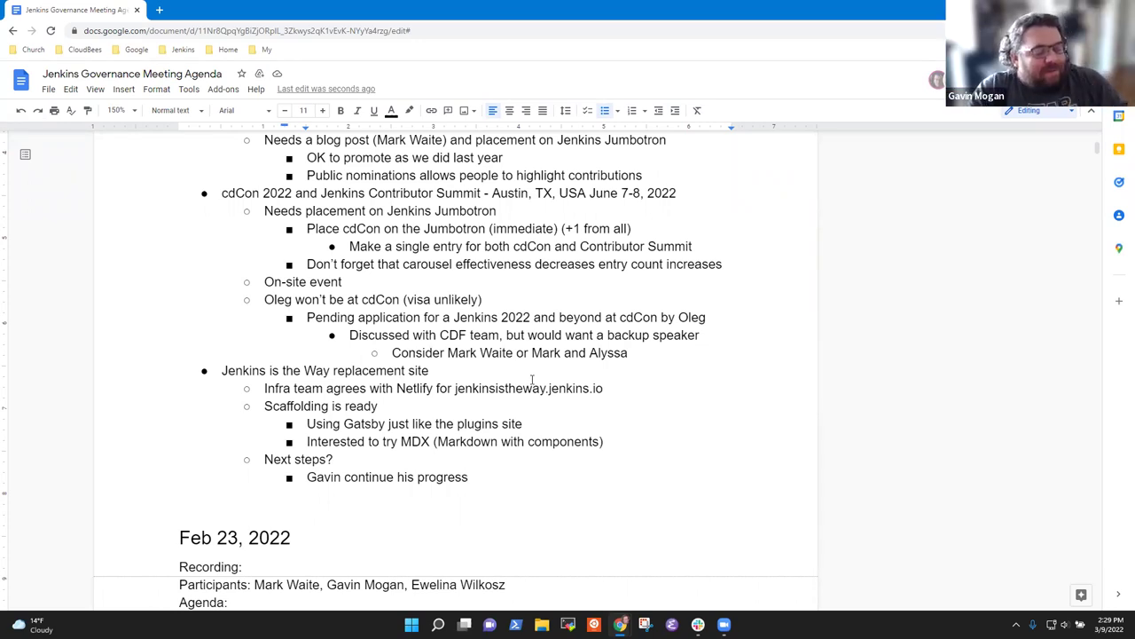
{"action": "key", "text": "Return"}
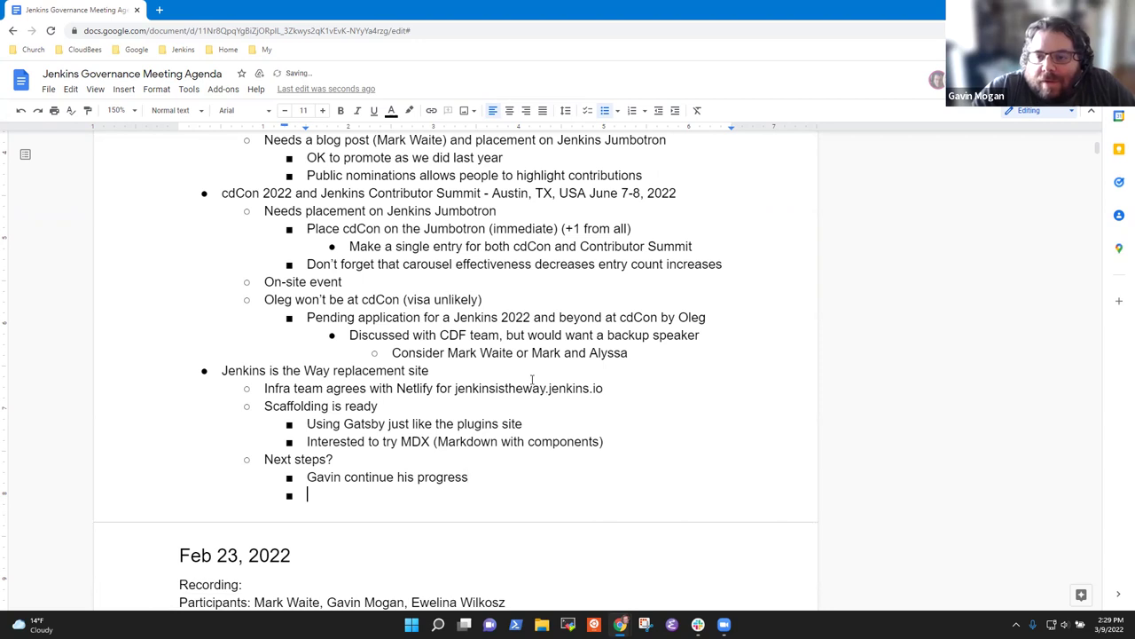
{"action": "key", "text": "shift+Tab"}
{"action": "key", "text": "shift+Tab"}
{"action": "key", "text": "BackSpace"}
{"action": "key", "text": "BackSpace"}
{"action": "key", "text": "BackSpace"}
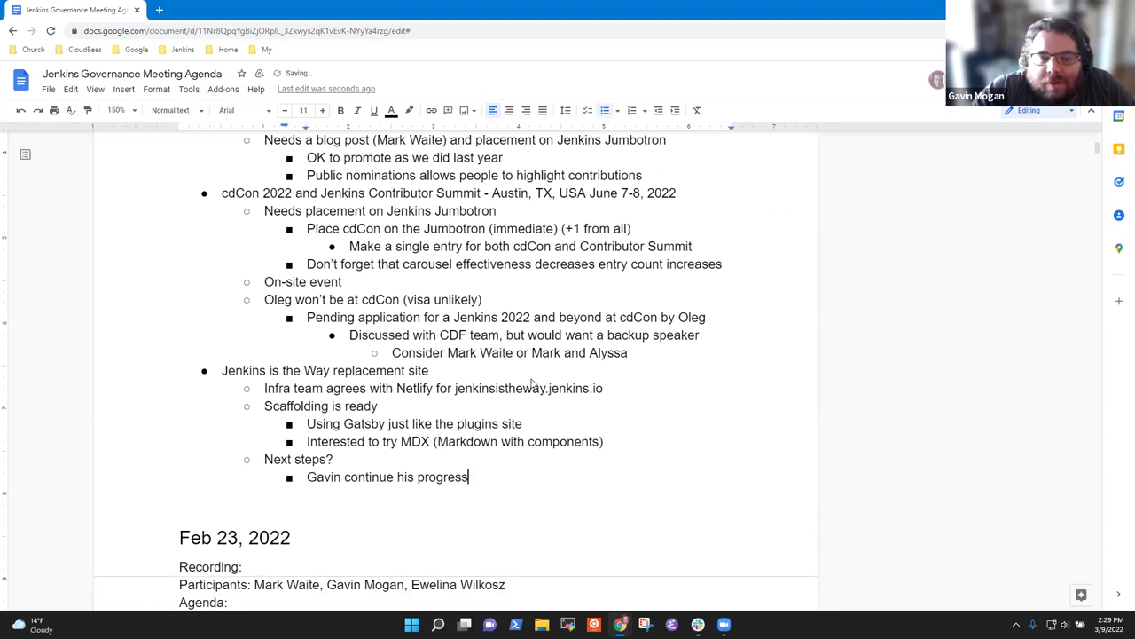
- Add a new top-level agenda bullet titled "Forums and topics" below the Jenkins is the Way replacement site topic
{"action": "key", "text": "Return"}
{"action": "key", "text": "shift+Tab"}
{"action": "key", "text": "shift+Tab"}
{"action": "type", "text": "Forum"}
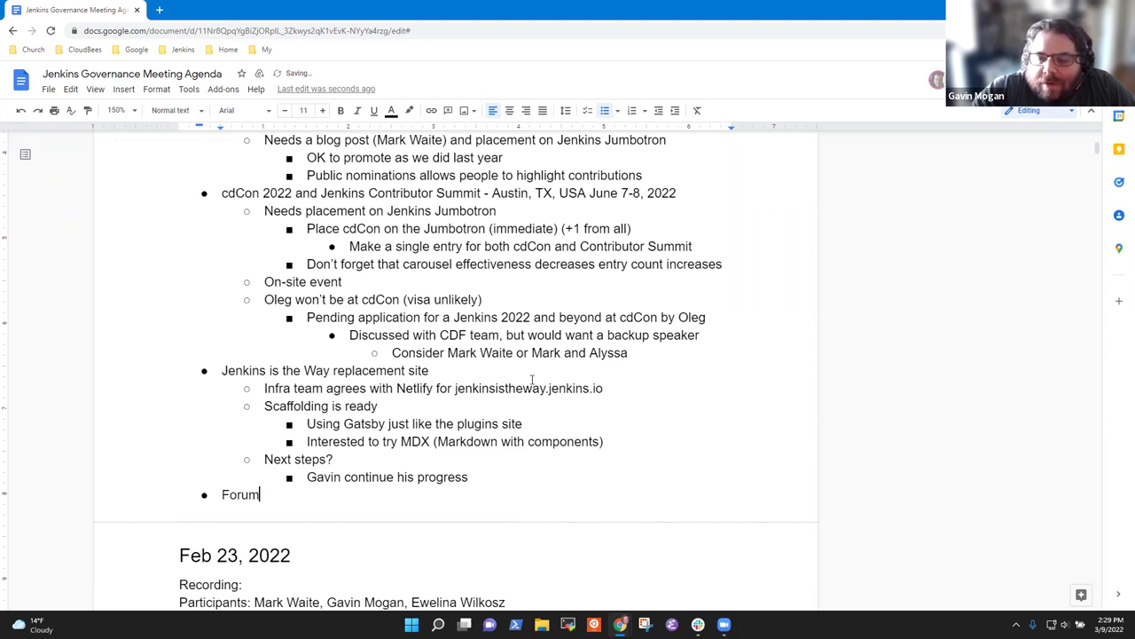
{"action": "type", "text": "s and topics"}
- Add a nested bullet under "Forums and topics" reading "New font and logotype from" followed by the contributor's full name
{"action": "key", "text": "Return"}
{"action": "key", "text": "Tab"}
{"action": "type", "text": "New font question"}
{"action": "key", "text": "ctrl+BackSpace"}
{"action": "type", "text": "and logotype from"}
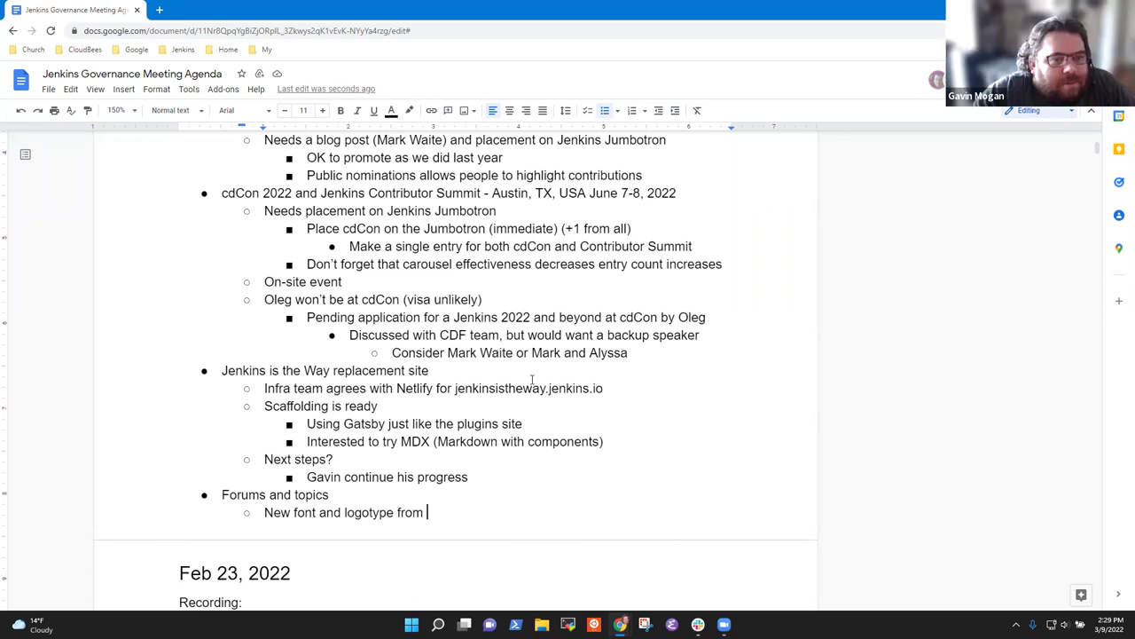
{"action": "type", "text": "Basil Crow"}
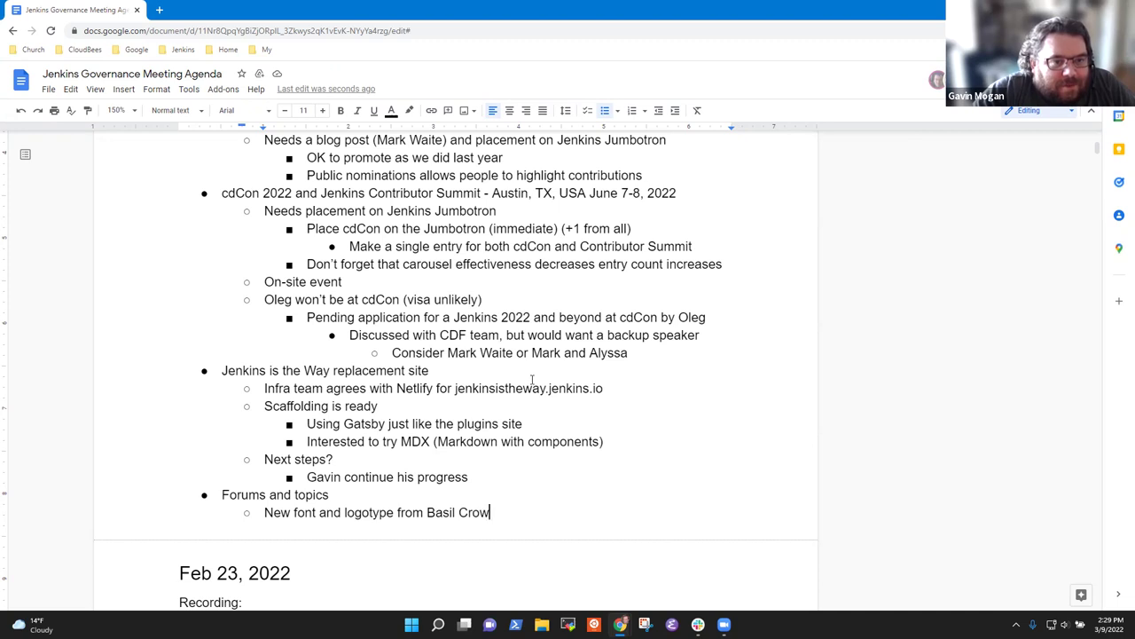
- Add a nested bullet under the new font and logotype item reading "See the conversation in the mailing list"
{"action": "key", "text": "Return"}
{"action": "key", "text": "Tab"}
{"action": "type", "text": "See the conversaation"}
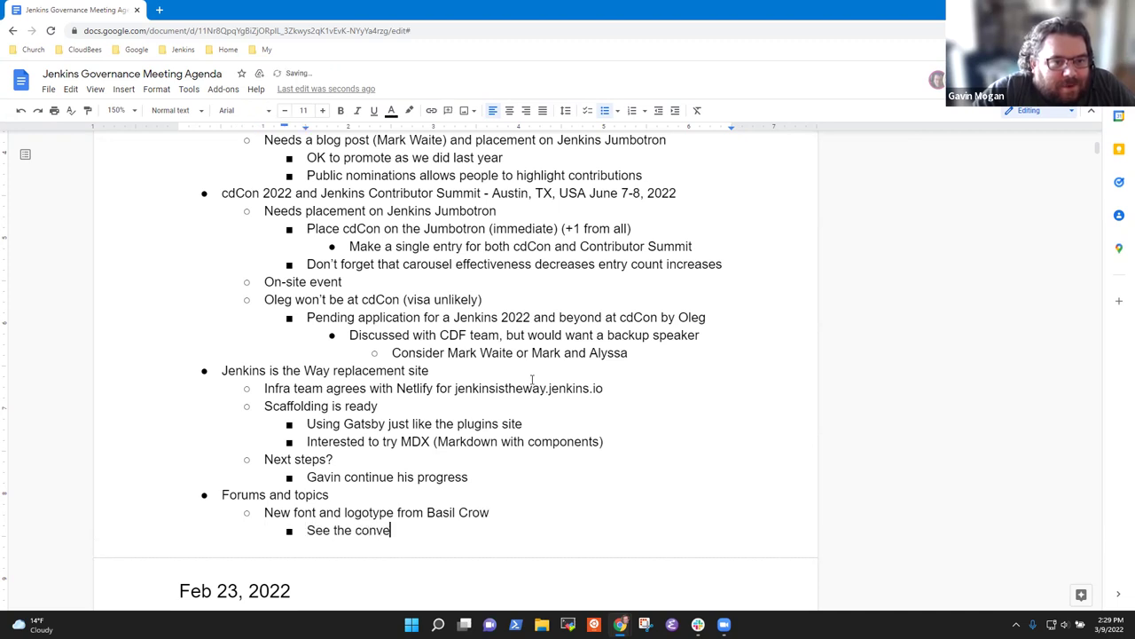
{"action": "key", "text": "BackSpace"}
{"action": "key", "text": "BackSpace"}
{"action": "key", "text": "BackSpace"}
{"action": "key", "text": "BackSpace"}
{"action": "key", "text": "BackSpace"}
{"action": "type", "text": "tion in the "}
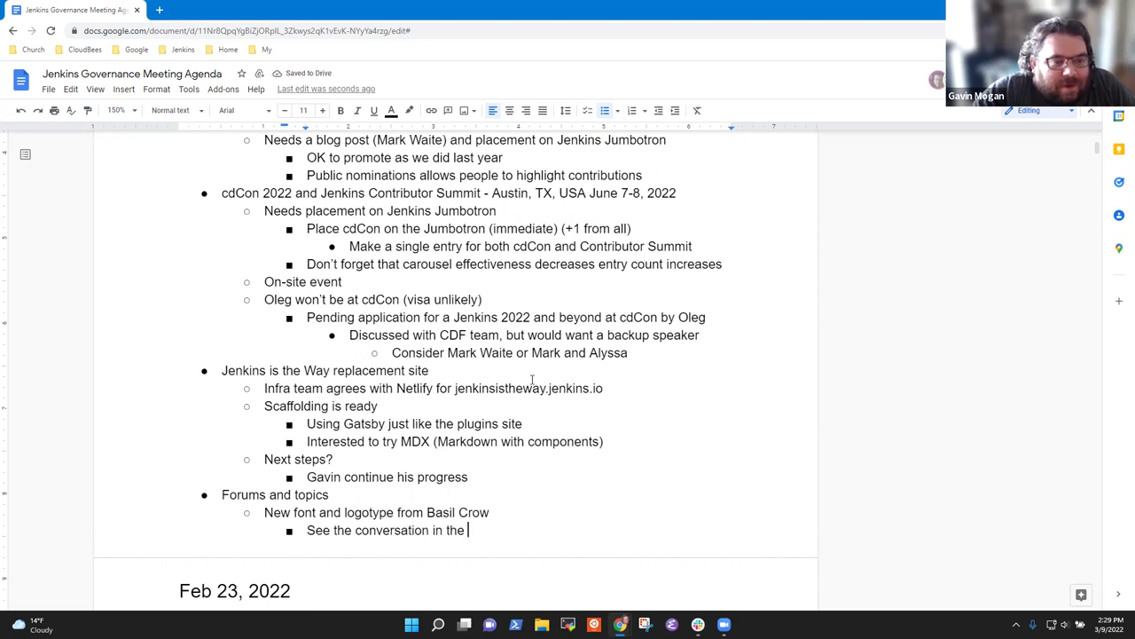
{"action": "type", "text": "mailing list"}
- Add two second-level bullets under "Forums and topics" reading "DigitalOcean k8s cluster is running" and "Versions follow-up"
{"action": "key", "text": "Return"}
{"action": "key", "text": "shift+Tab"}
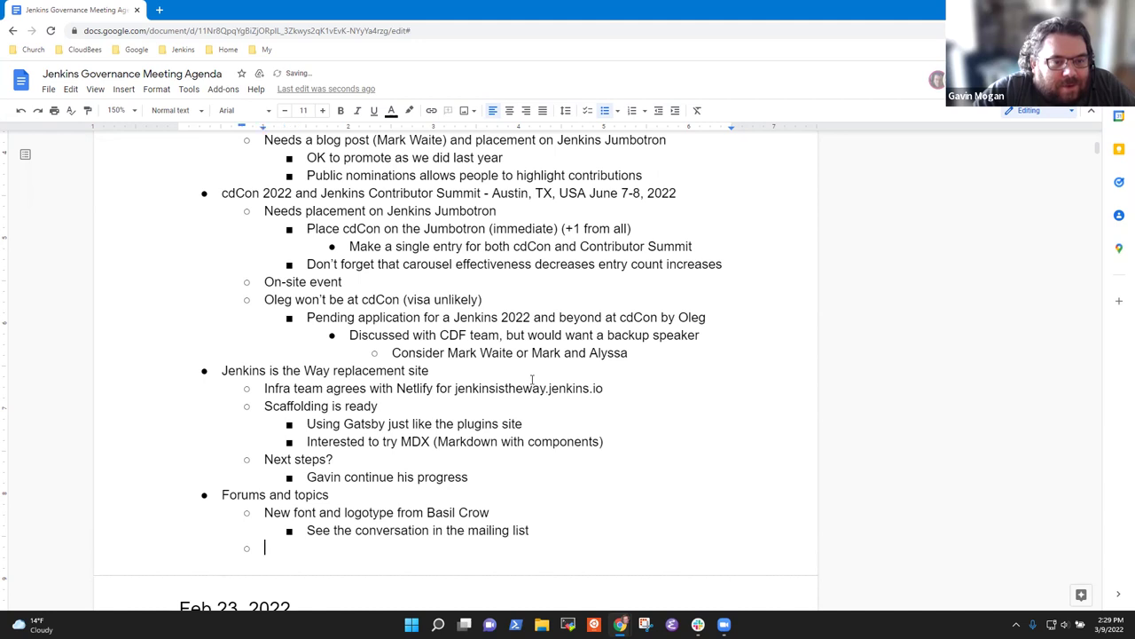
{"action": "type", "text": "DigitalOcean k8s cluster is running"}
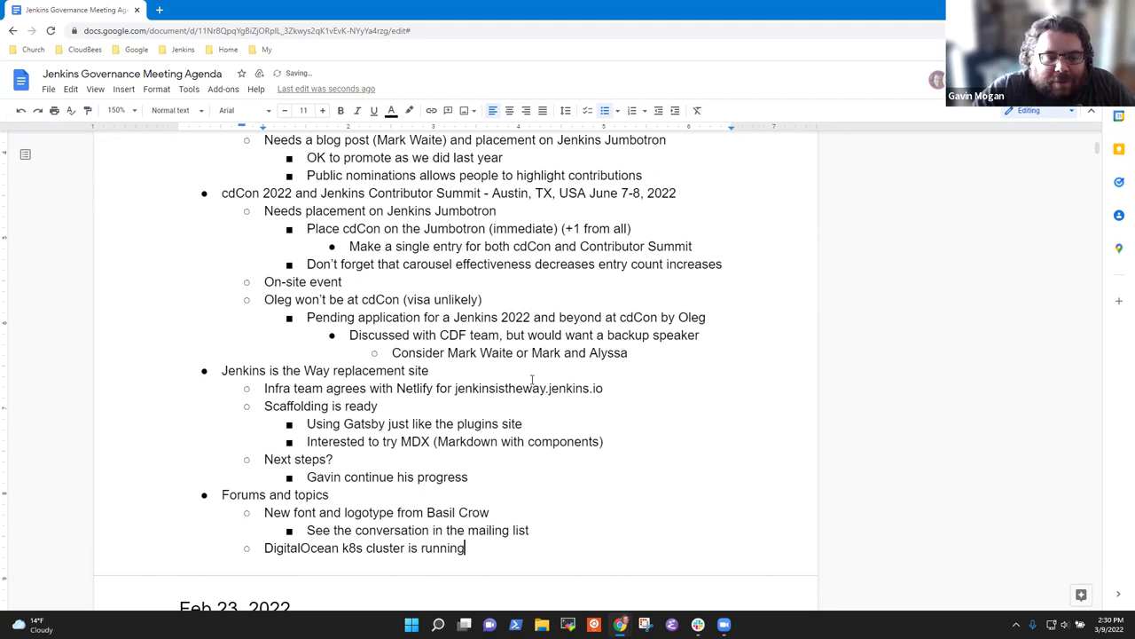
{"action": "key", "text": "Return"}
{"action": "type", "text": "Versio"}
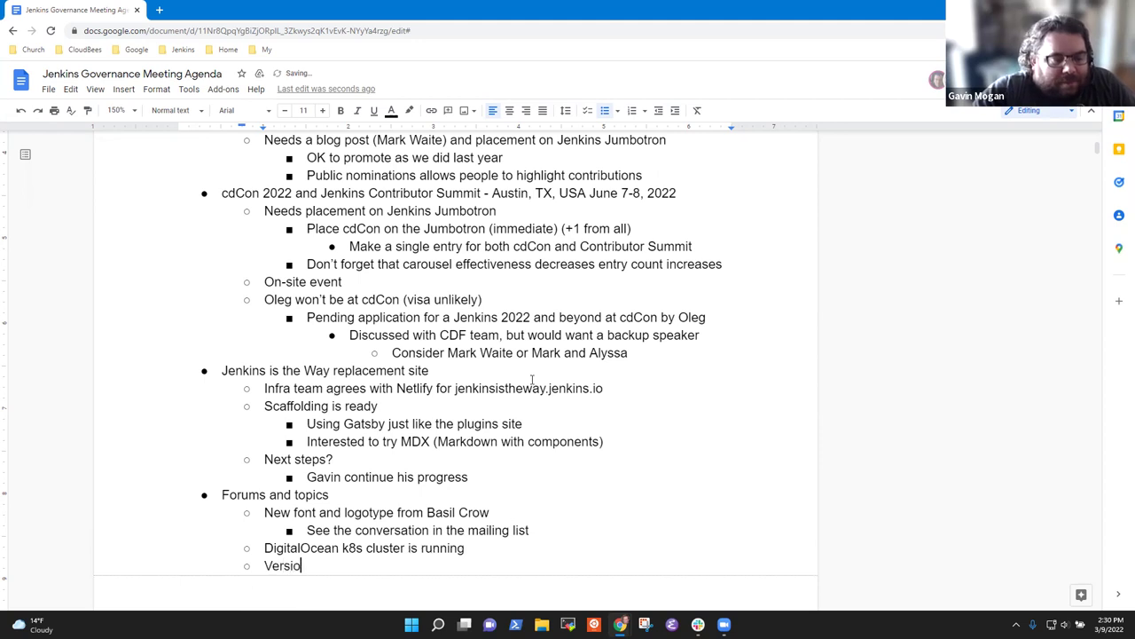
{"action": "type", "text": "ns follow-up"}
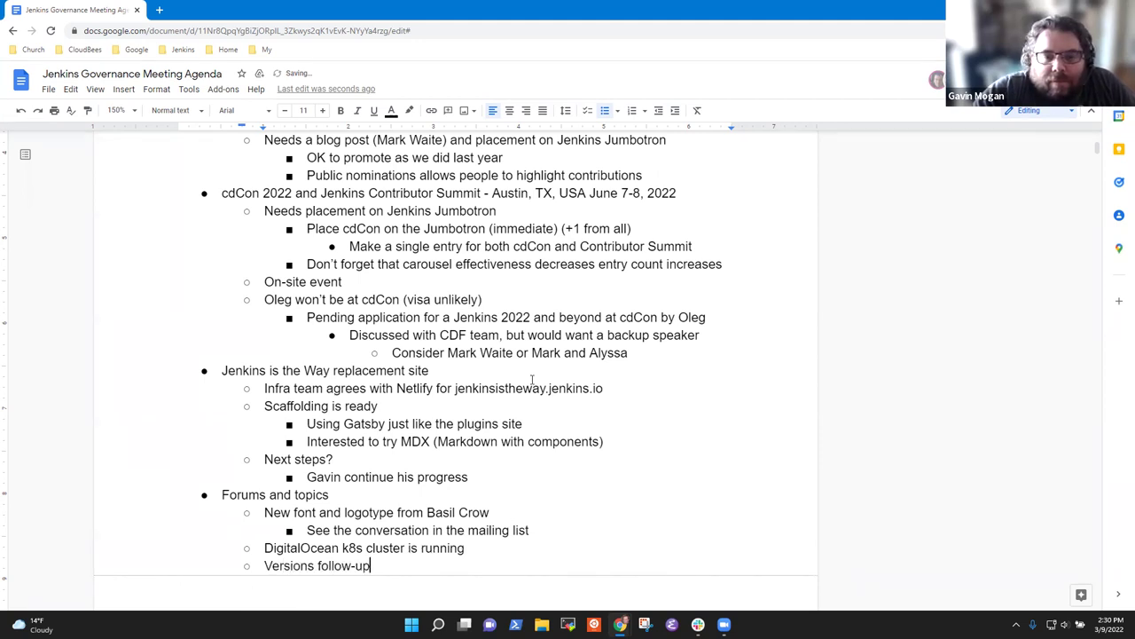
- Highlight the "Versions follow-up" line and the "DigitalOcean k8s cluster is running" line as the items under discussion
{"action": "key", "text": "shift+Home"}
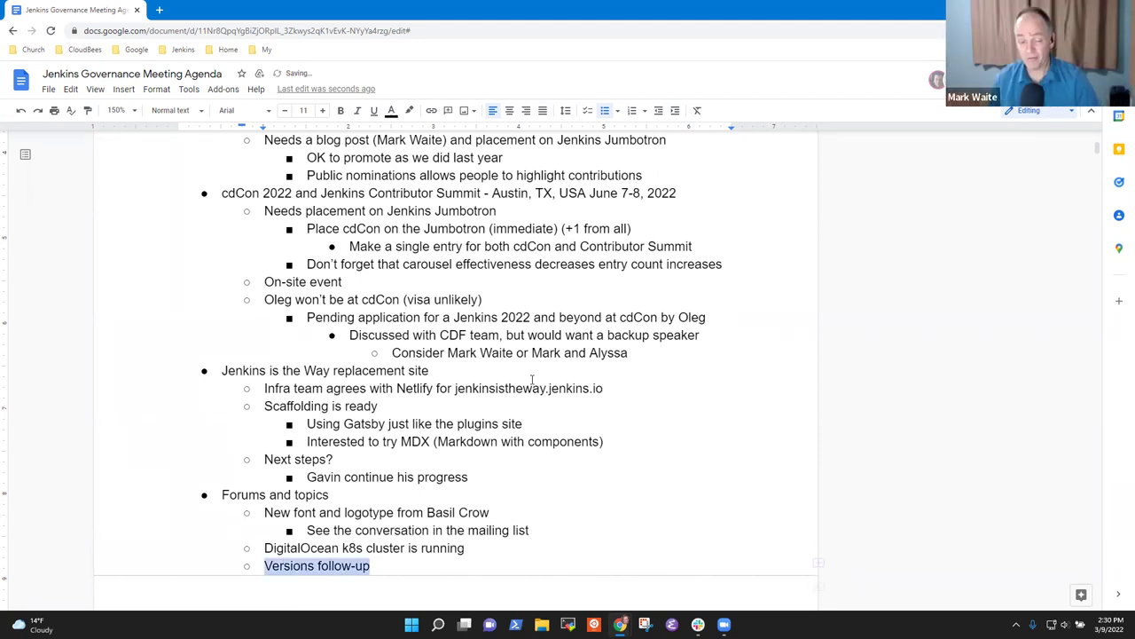
{"action": "key", "text": "Up"}
{"action": "key", "text": "shift+End"}
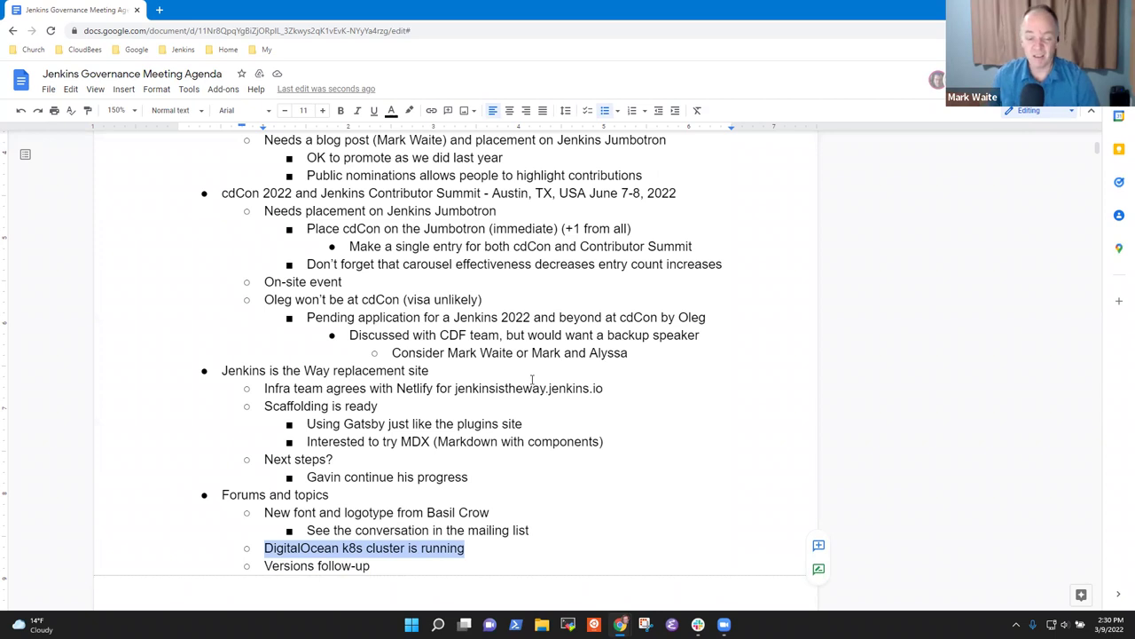
{"action": "key", "text": "Up"}
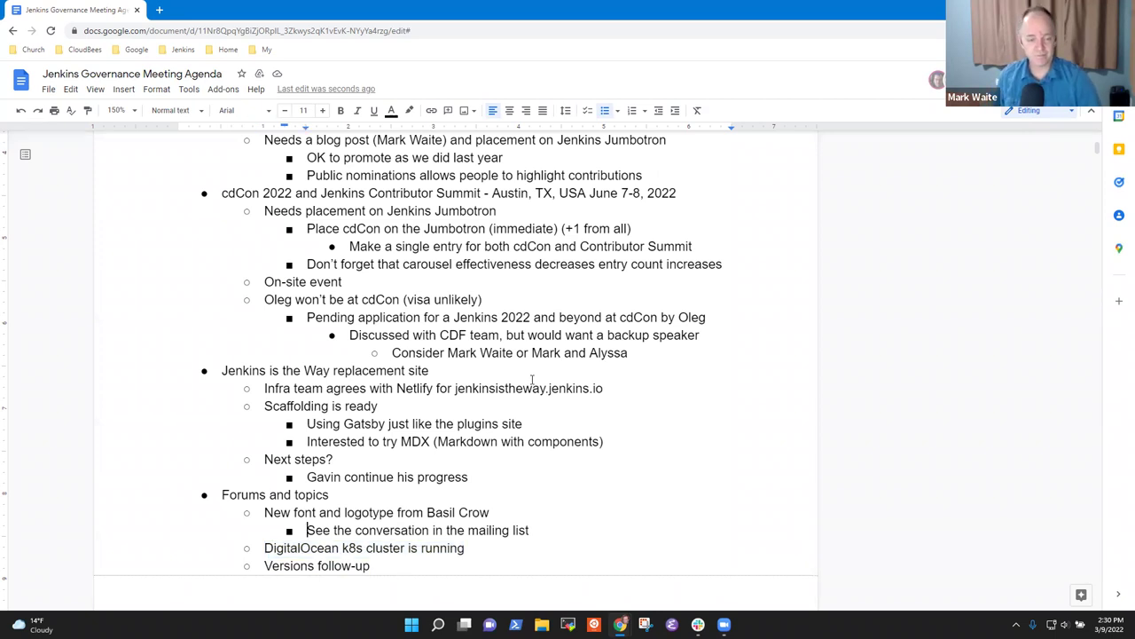
- Append "(later meeting)" to the "Versions follow-up" bullet
{"action": "key", "text": "Down"}
{"action": "key", "text": "Down"}
{"action": "key", "text": "End"}
{"action": "type", "text": "(lateer"}
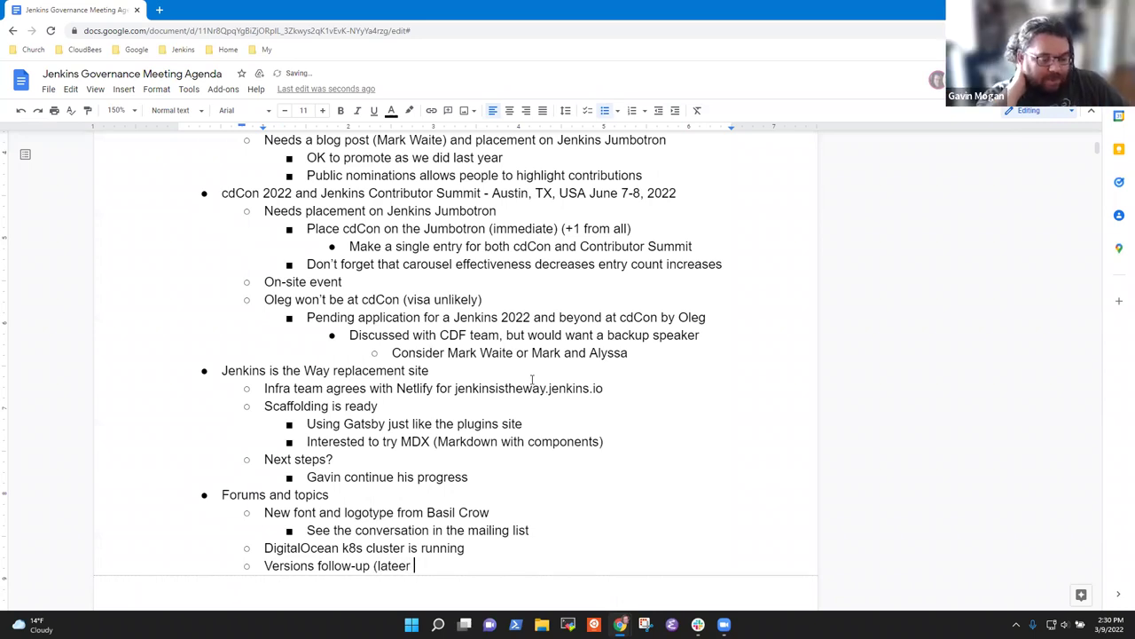
{"action": "key", "text": "BackSpace"}
{"action": "key", "text": "BackSpace"}
{"action": "key", "text": "BackSpace"}
{"action": "type", "text": "r meeting)"}
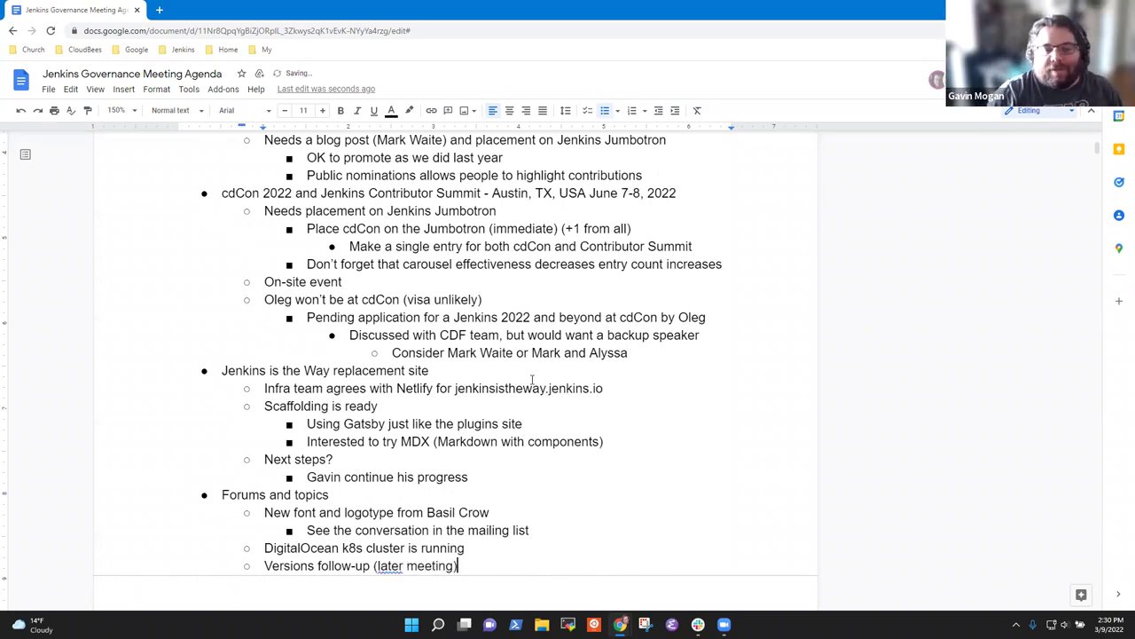